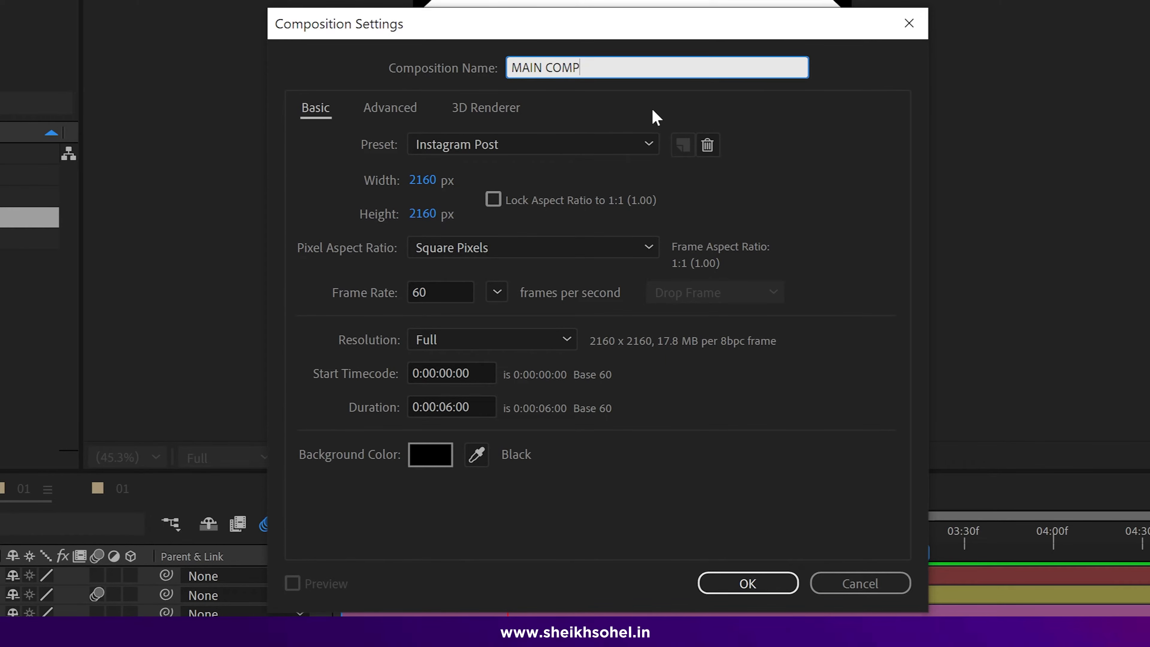
Step: Create the 2160 × 2160 px, 60 fps composition MAIN COMP and add a text layer with the letter O at 1000 px
click(747, 584)
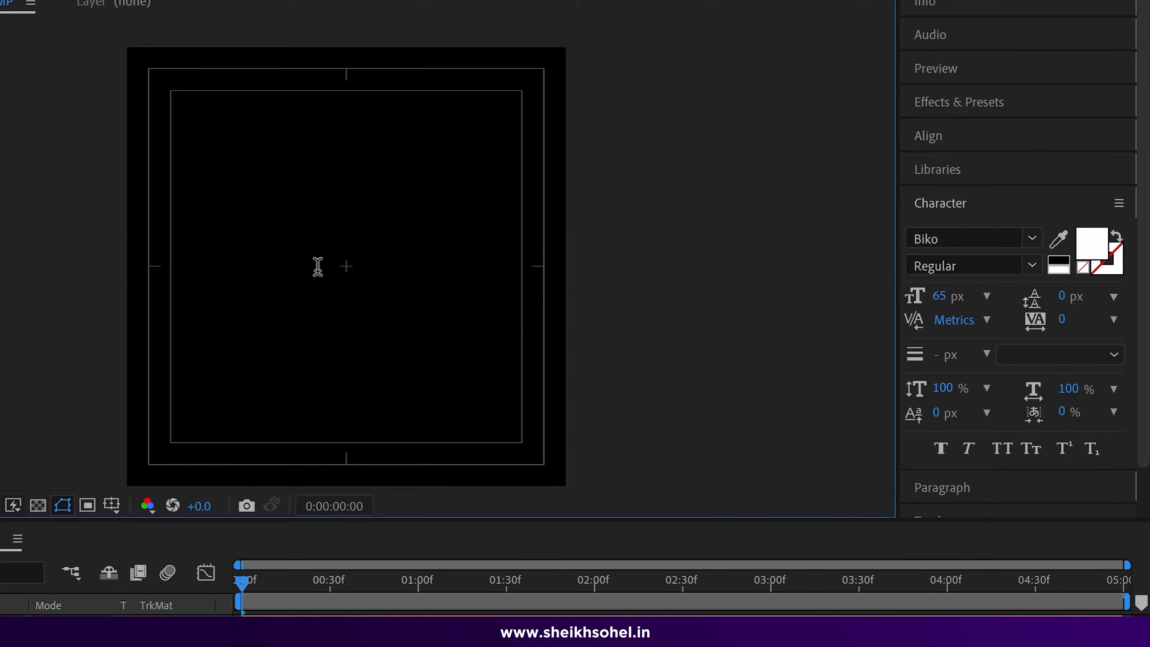
click(320, 266)
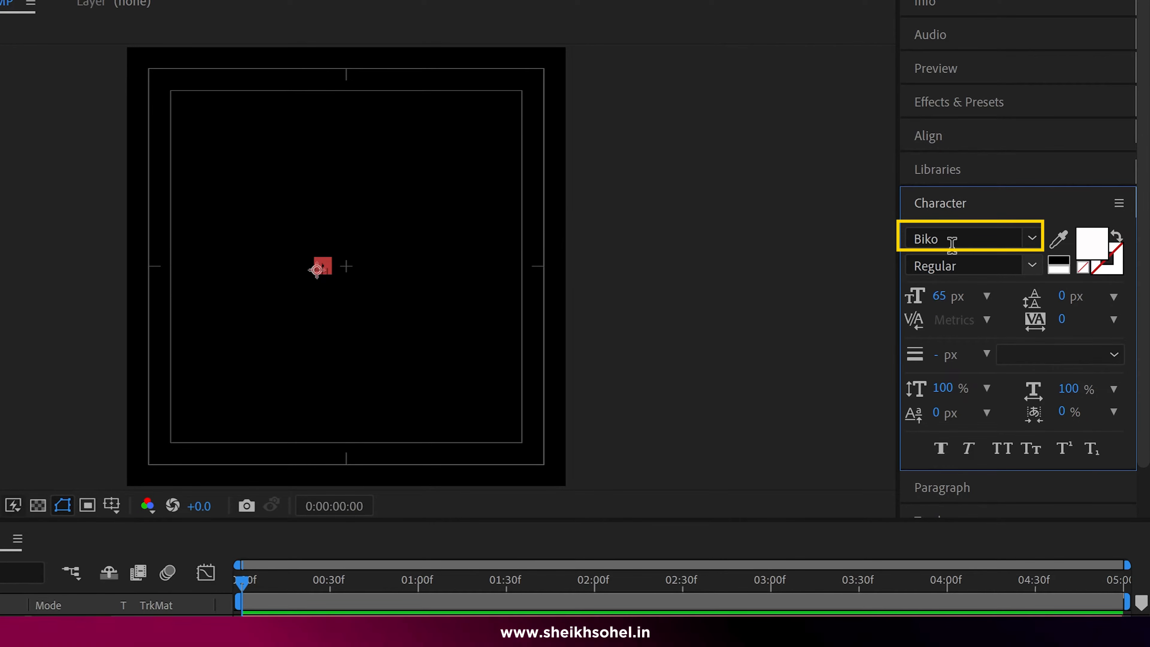
click(943, 293)
text(100)
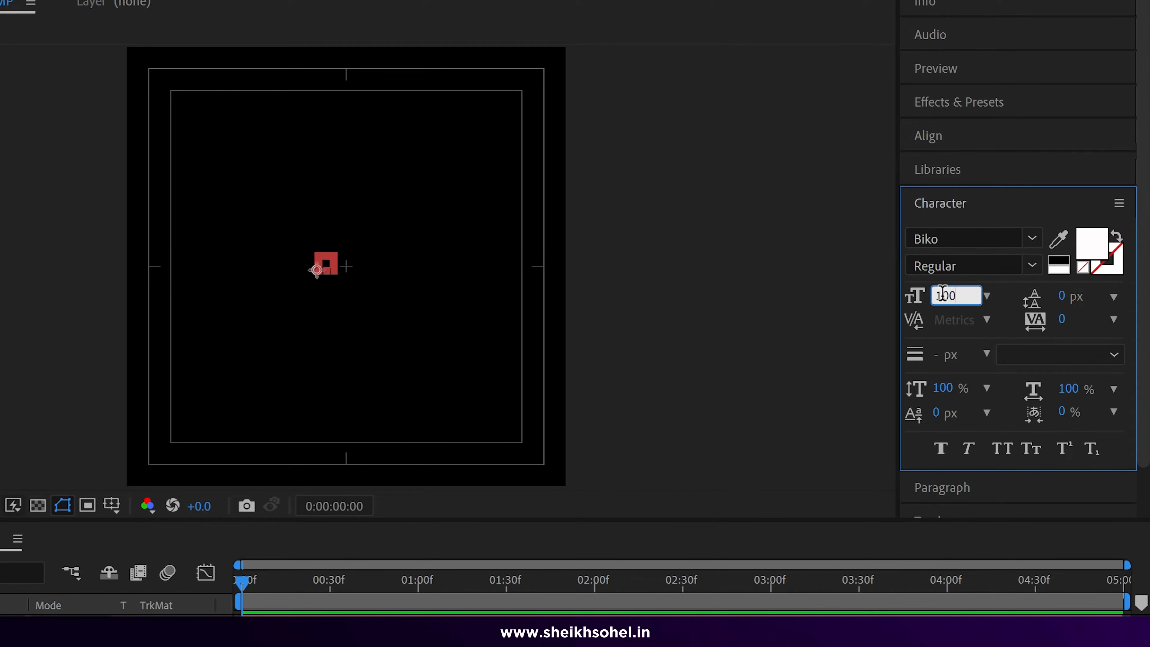
text(0)
key(Return)
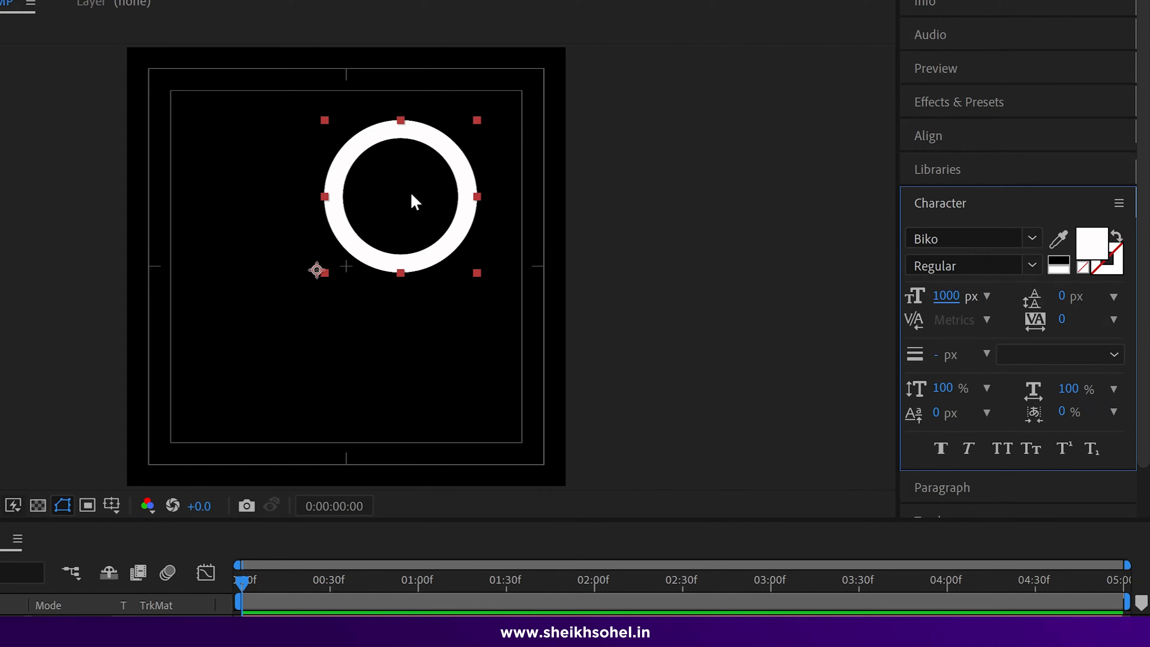
Step: Centre the letter O in the composition and move its anchor point to the middle of the ring
click(988, 148)
click(974, 193)
click(1076, 192)
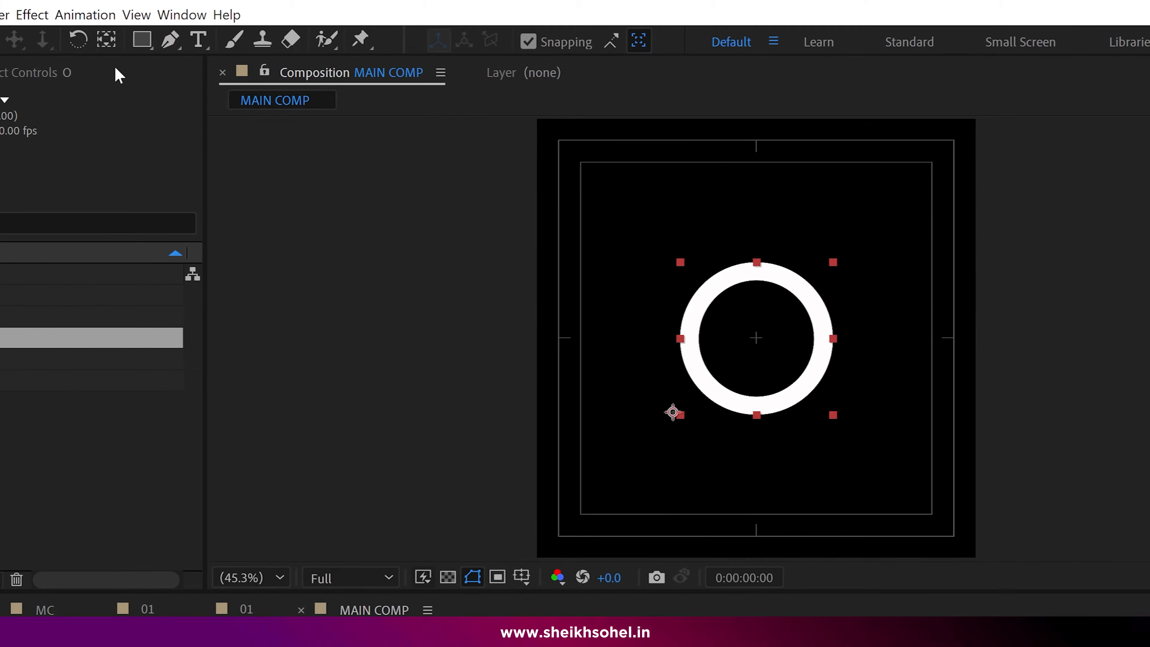
click(106, 40)
drag(673, 412, 754, 336)
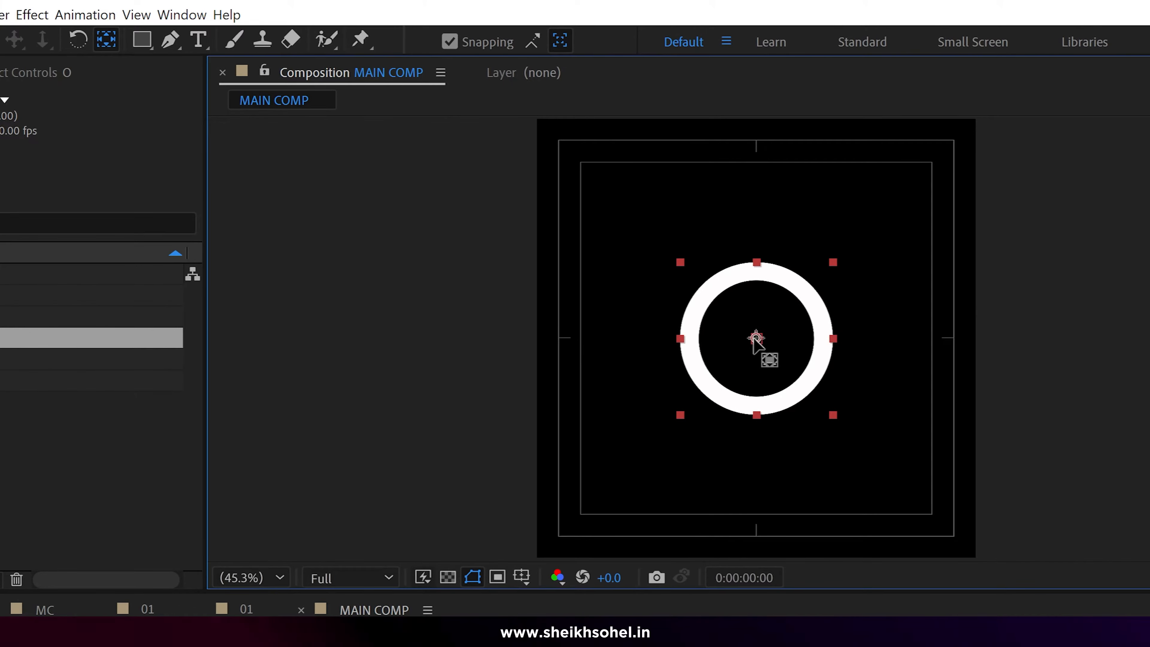
key(v)
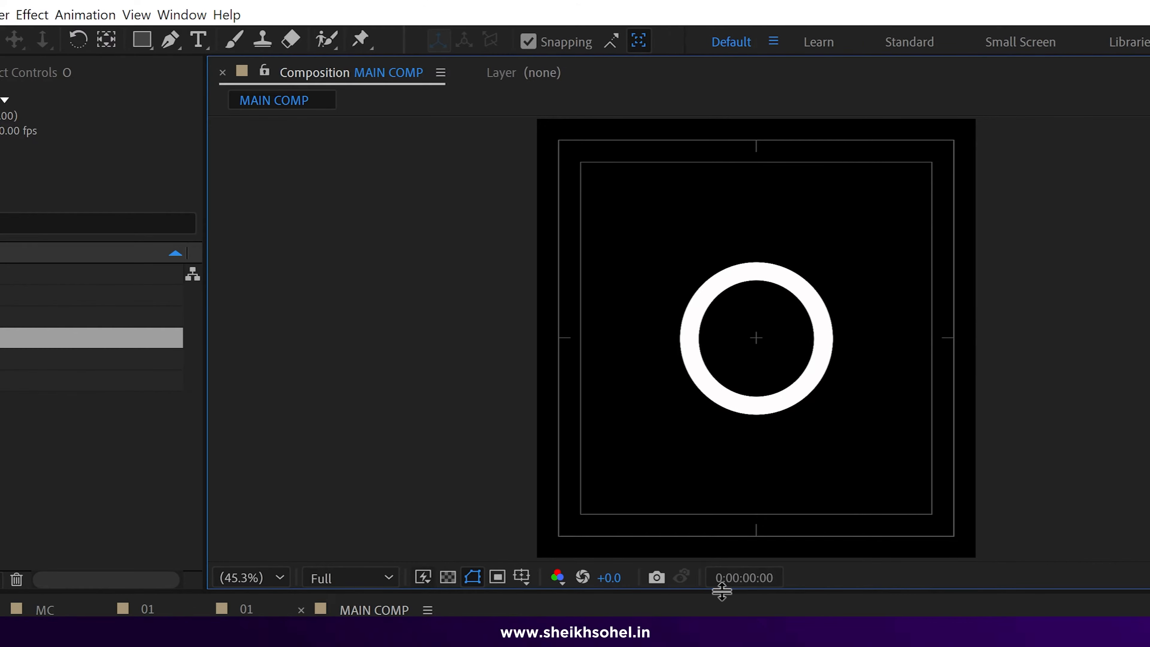
drag(721, 591, 704, 643)
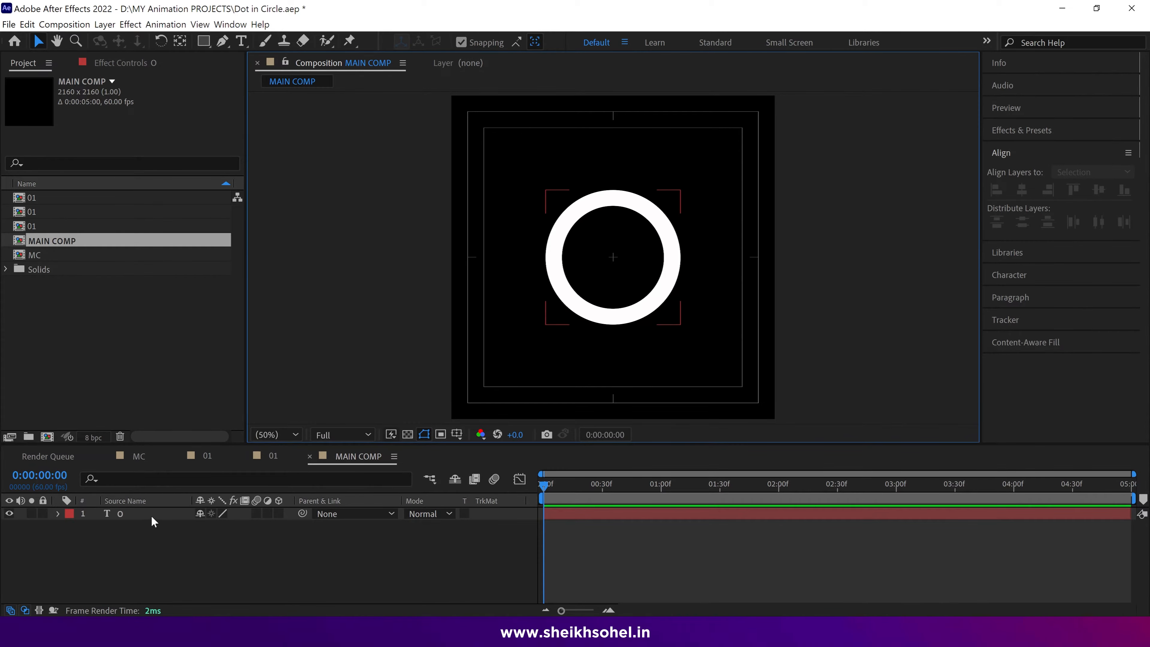
Step: Create shapes from the O text layer
click(151, 516)
right_click(155, 515)
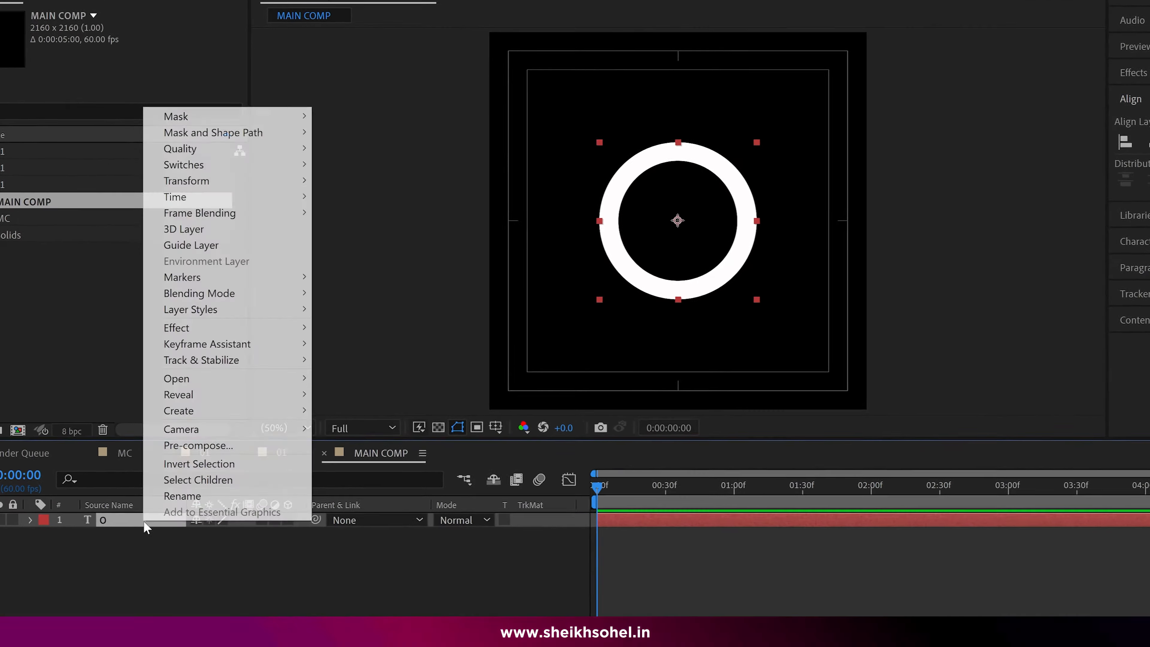
mouse_move(154, 411)
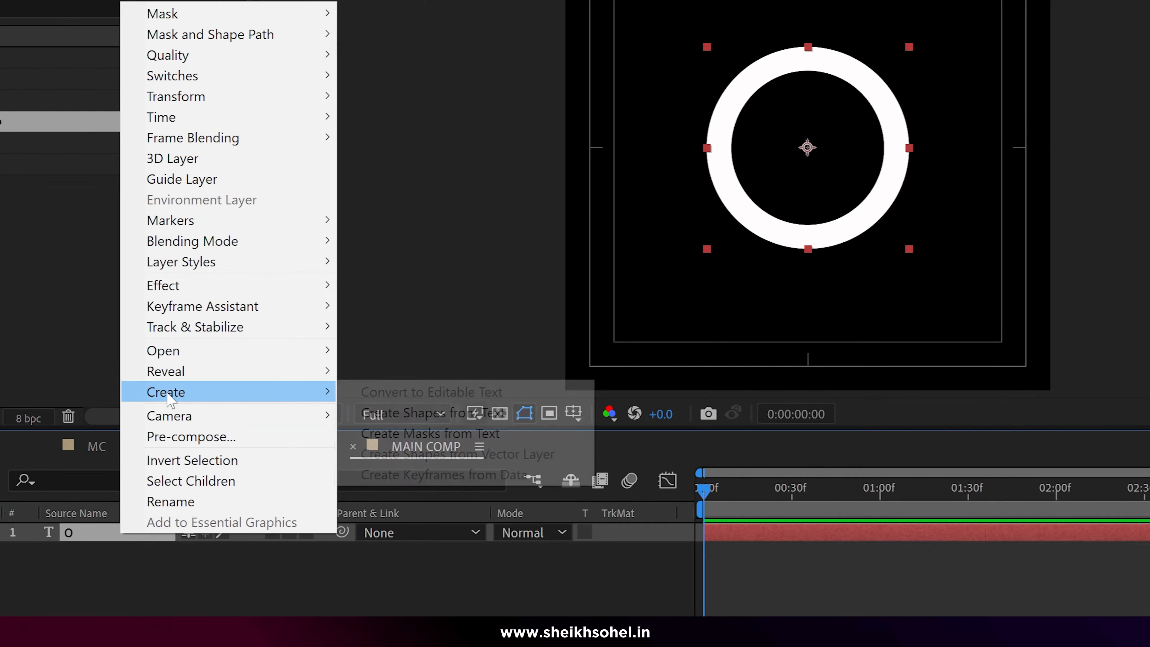
click(434, 413)
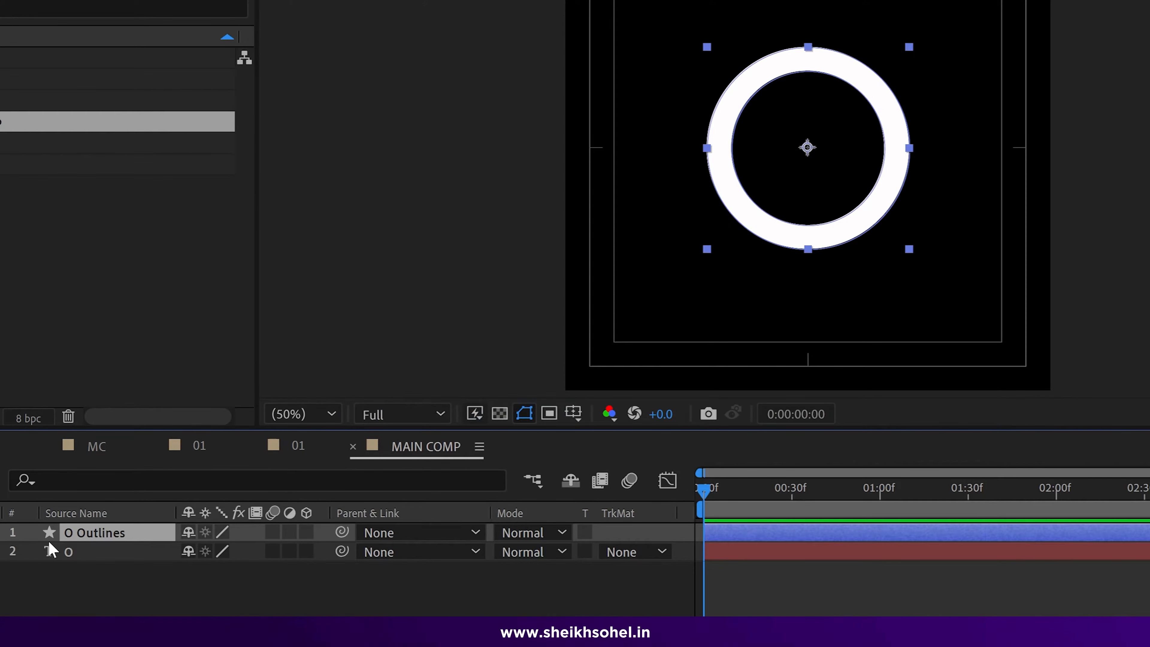
Step: Mark the original O text layer as shy, hide shy layers and select the O Outlines layer
click(74, 549)
key(ctrl+shift+a)
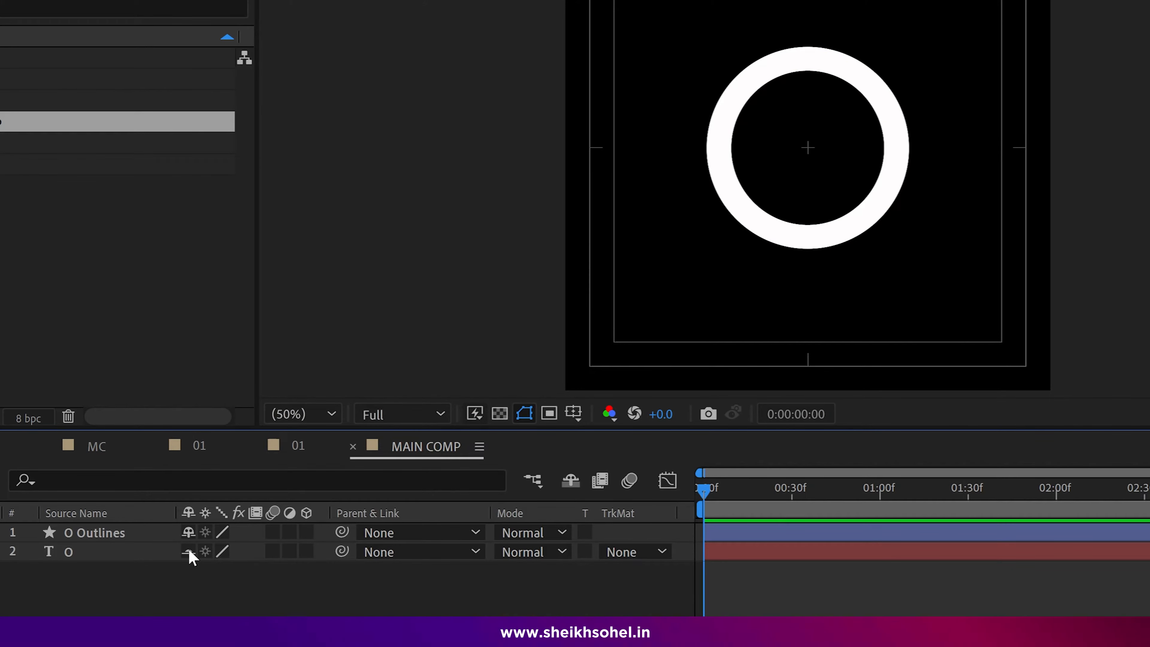
click(571, 480)
click(124, 537)
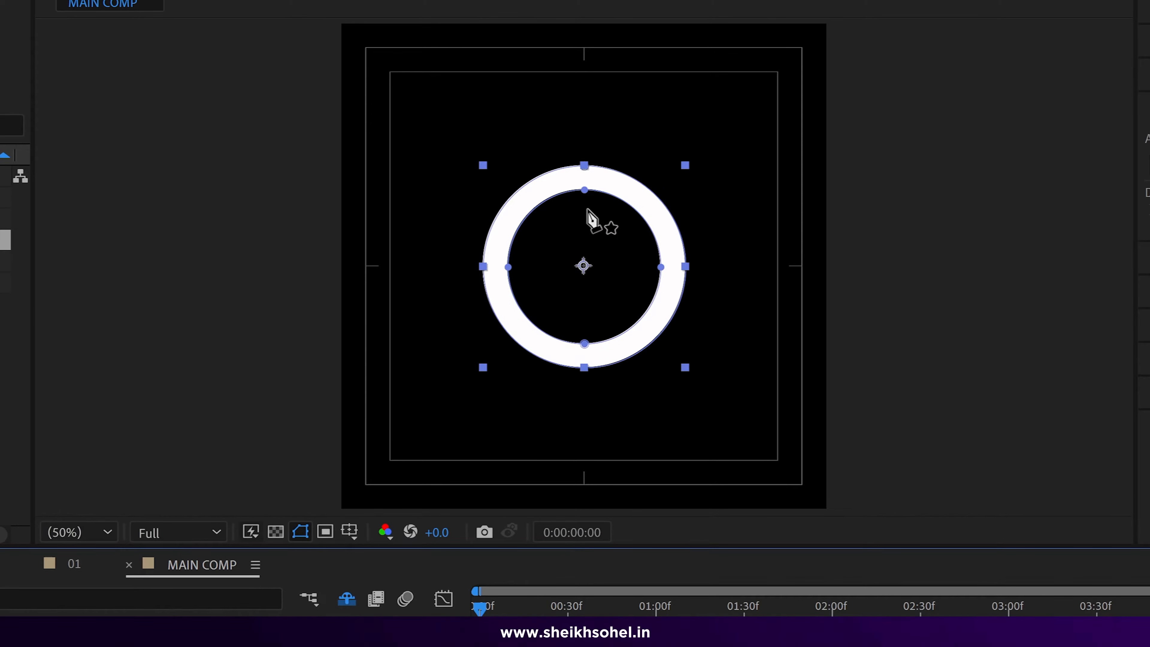
drag(584, 191, 556, 254)
drag(598, 291, 600, 257)
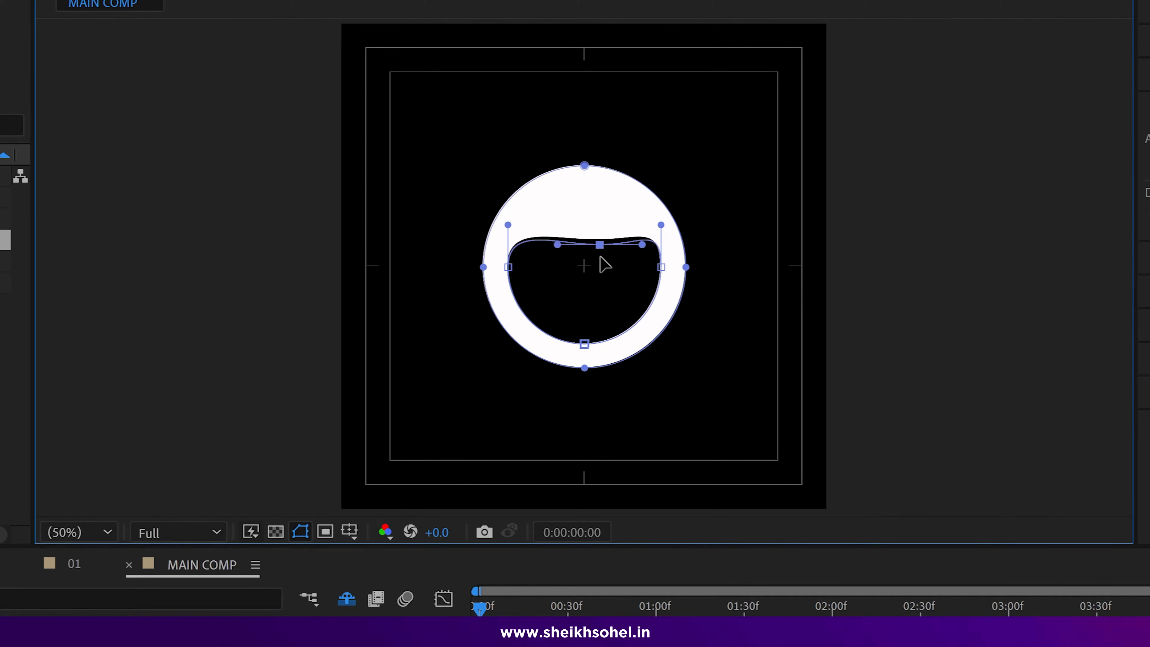
key(ctrl+z)
key(ctrl+z)
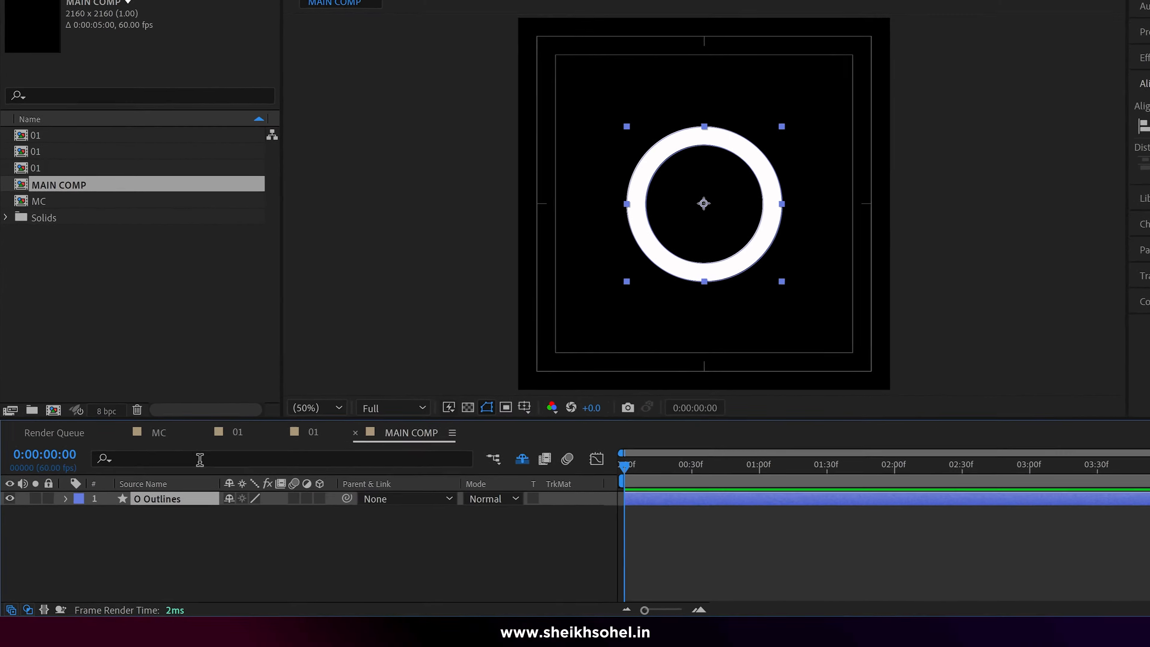
Step: Filter the O Outlines layer for "path" and keyframe both Path properties at 0:00, 0:31, 1:01 and 1:30
click(167, 483)
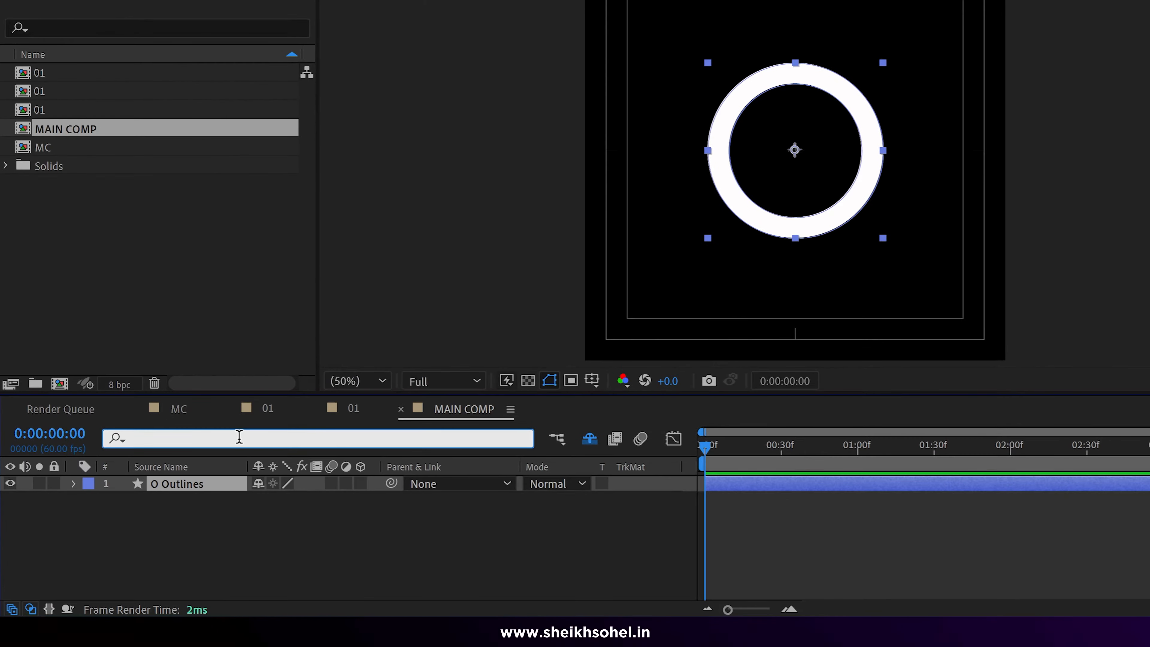
text(path)
click(192, 534)
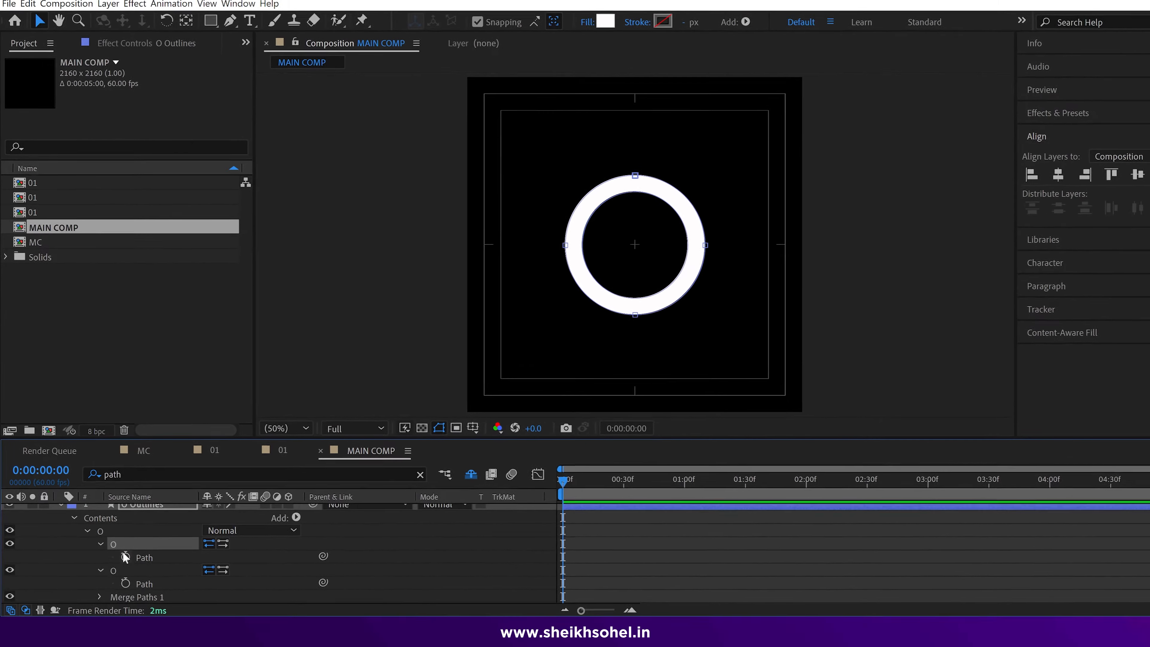
click(125, 557)
click(126, 584)
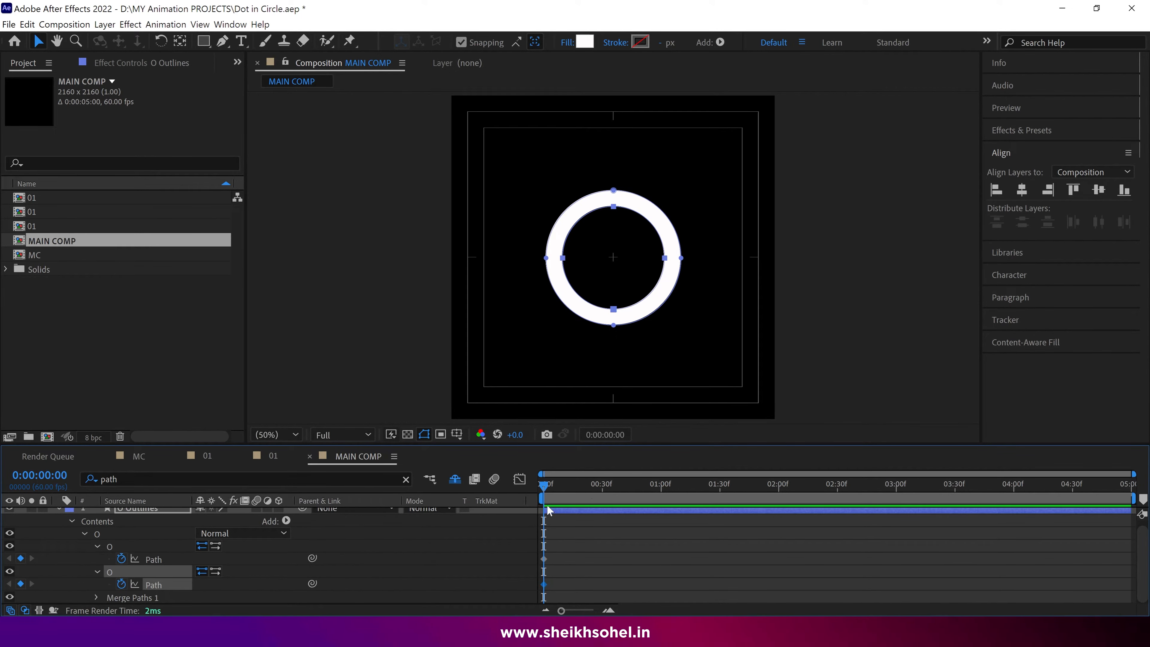
click(603, 491)
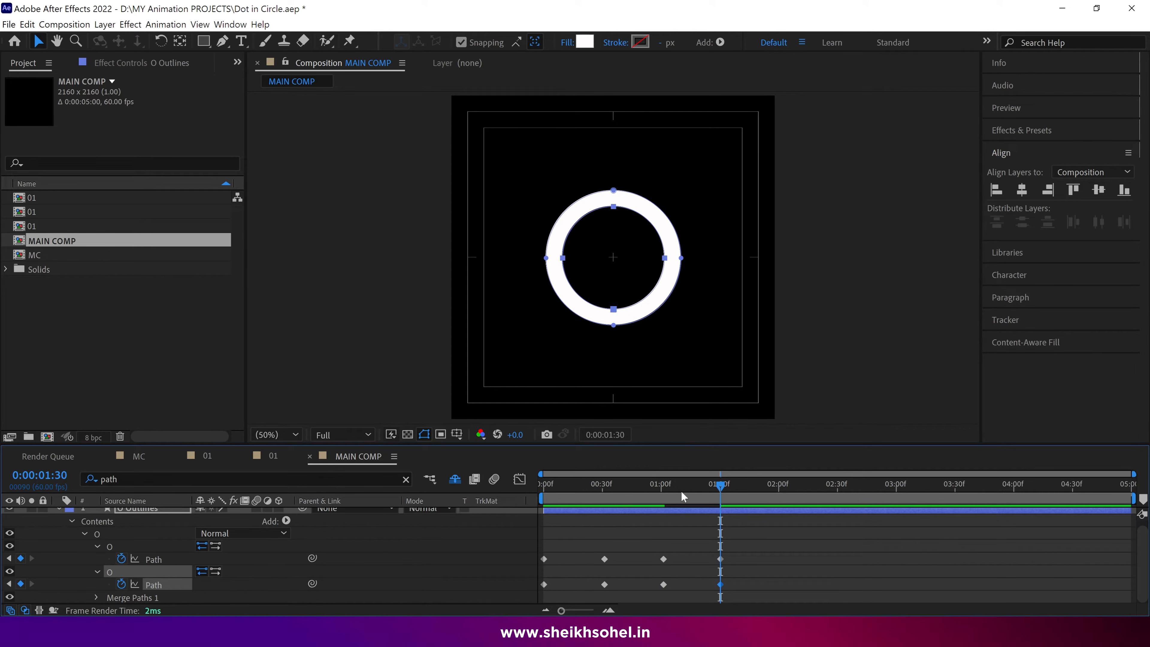
Step: At 0:00:00:00, scale the outer circle path down until it matches the inner circle
drag(718, 490, 537, 507)
key(g)
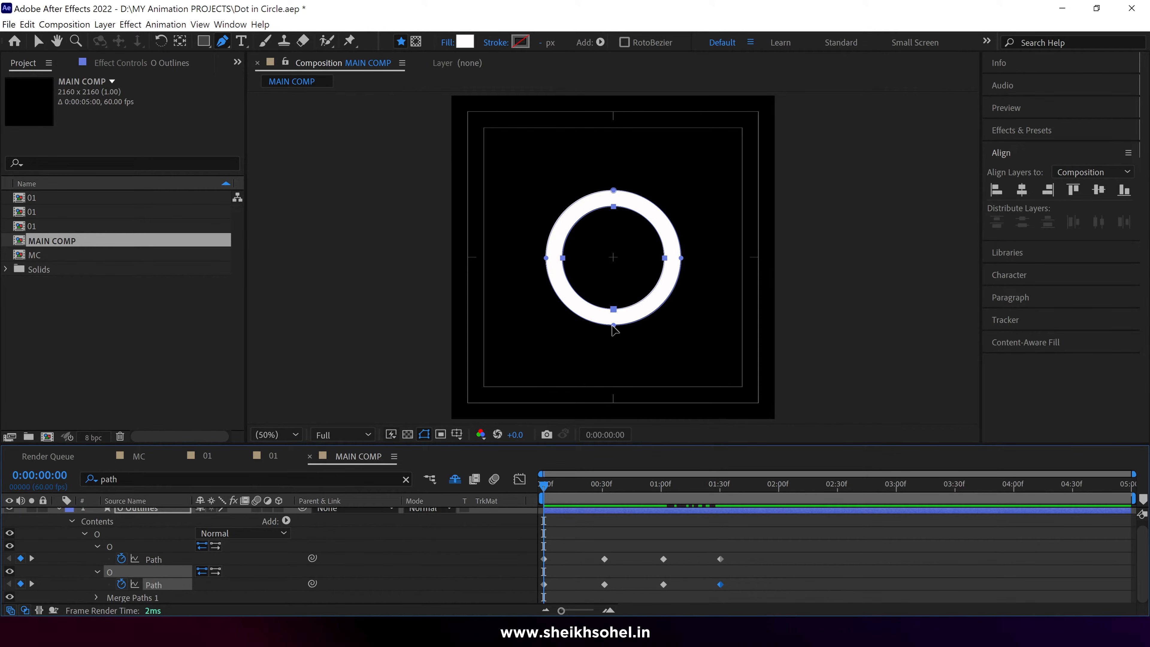
key(v)
click(614, 325)
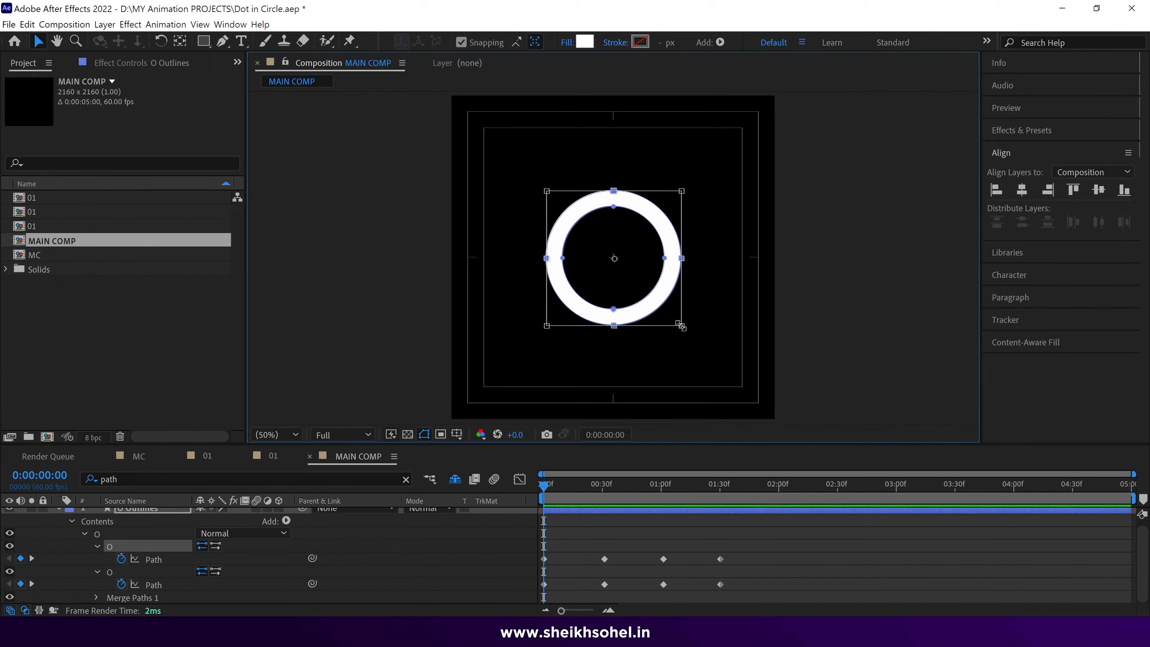
drag(680, 326, 673, 320)
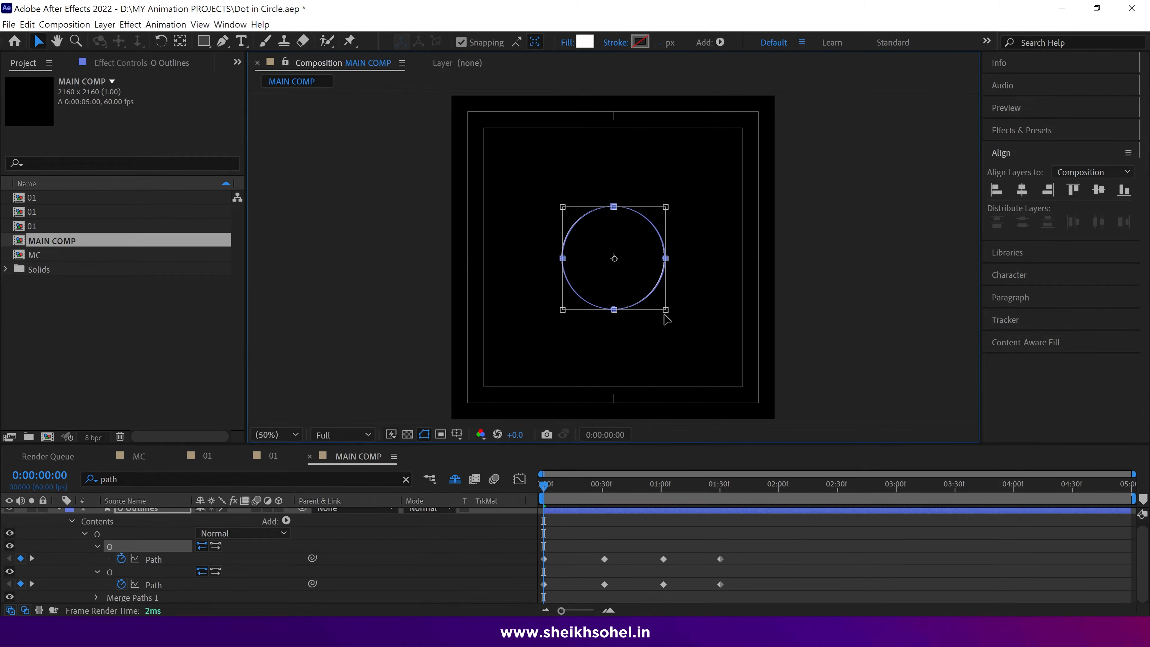
scroll(655, 308, up, 1)
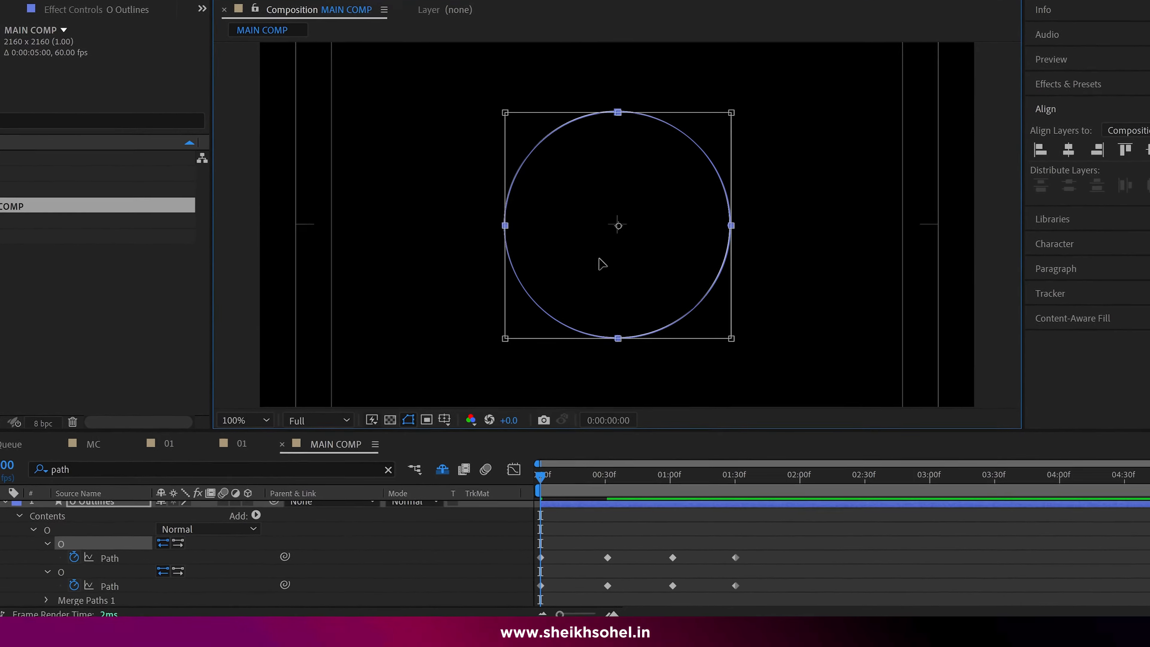
Step: Resize the outer circle path at the 0:00:00:31 keyframe and shrink it slightly at the 0:00:01:01 keyframe
click(609, 463)
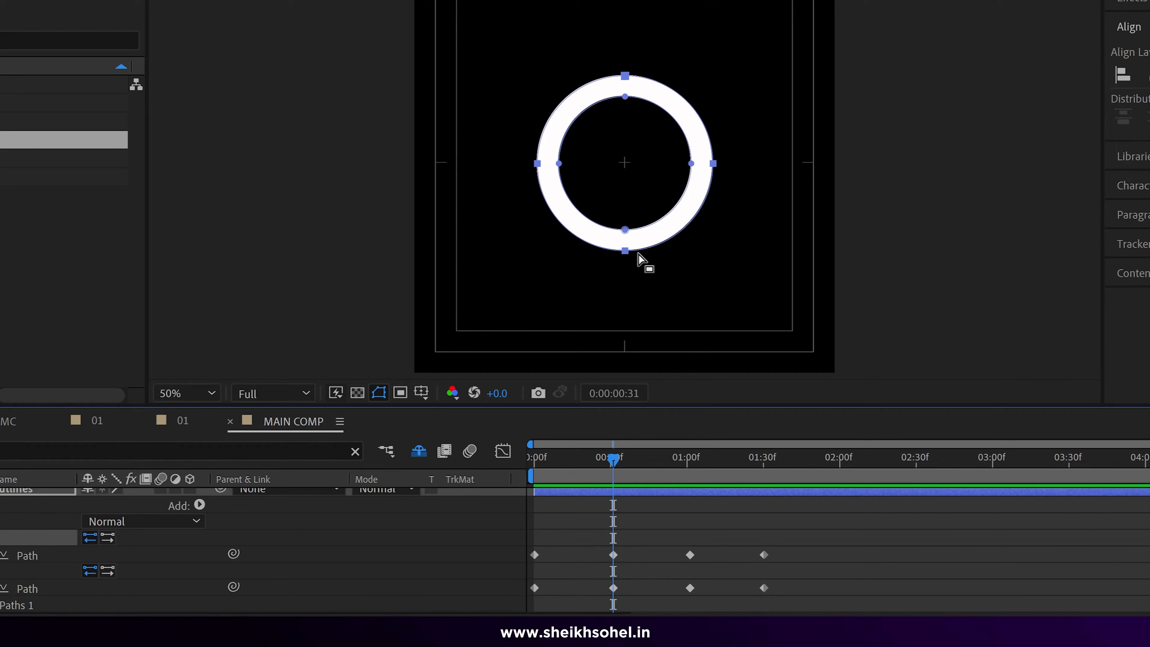
double_click(626, 253)
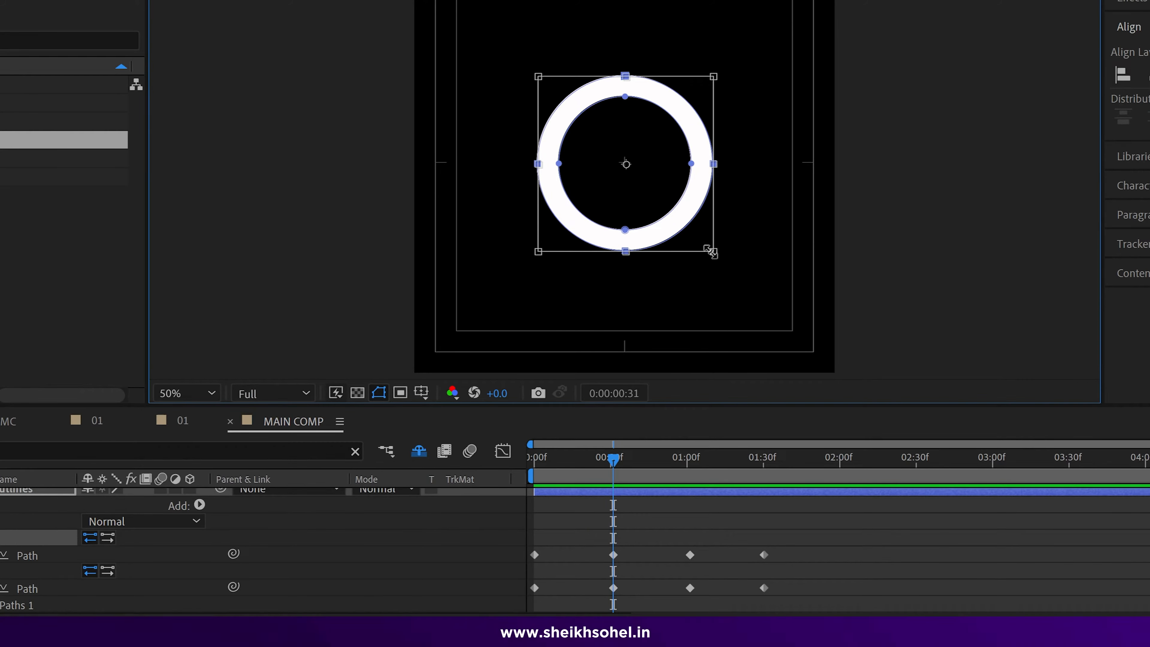
click(661, 459)
click(690, 459)
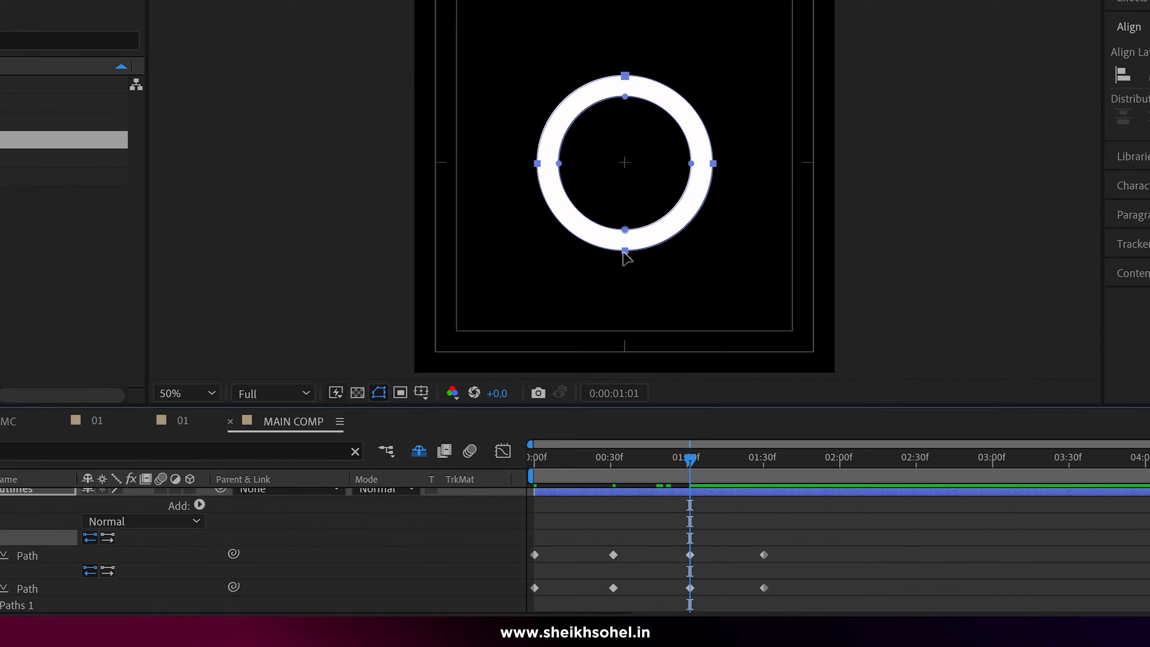
double_click(625, 253)
drag(714, 252, 710, 253)
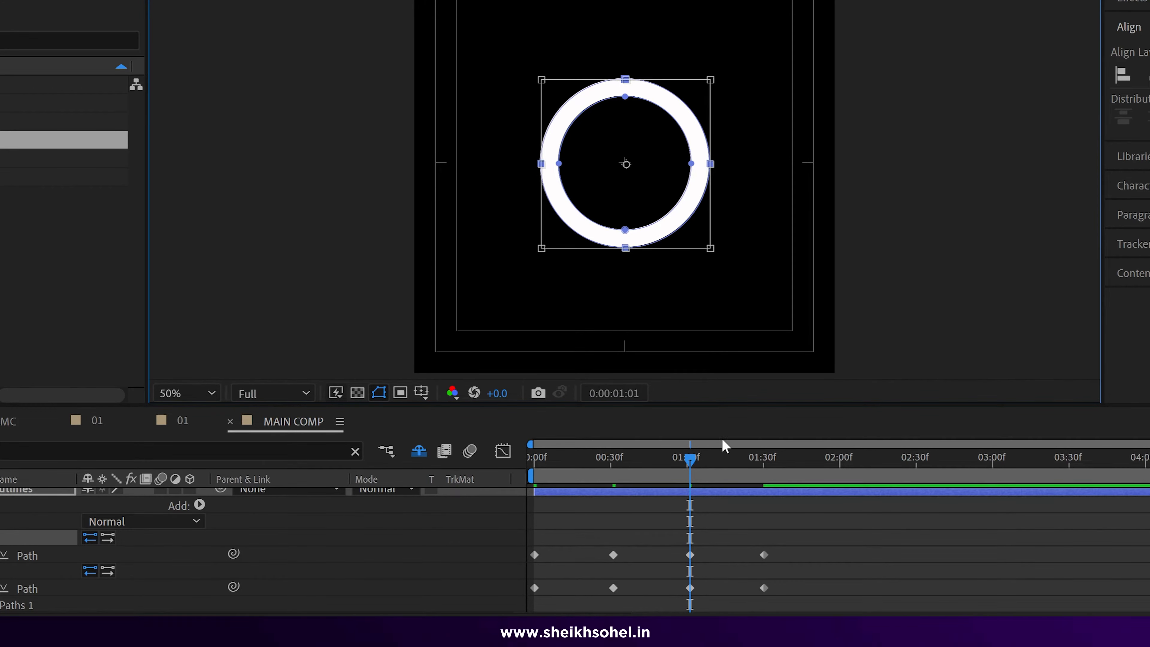
Step: End the work area shortly after the last keyframes and compress all Path keyframes to finish at about 0:39
drag(732, 460, 534, 459)
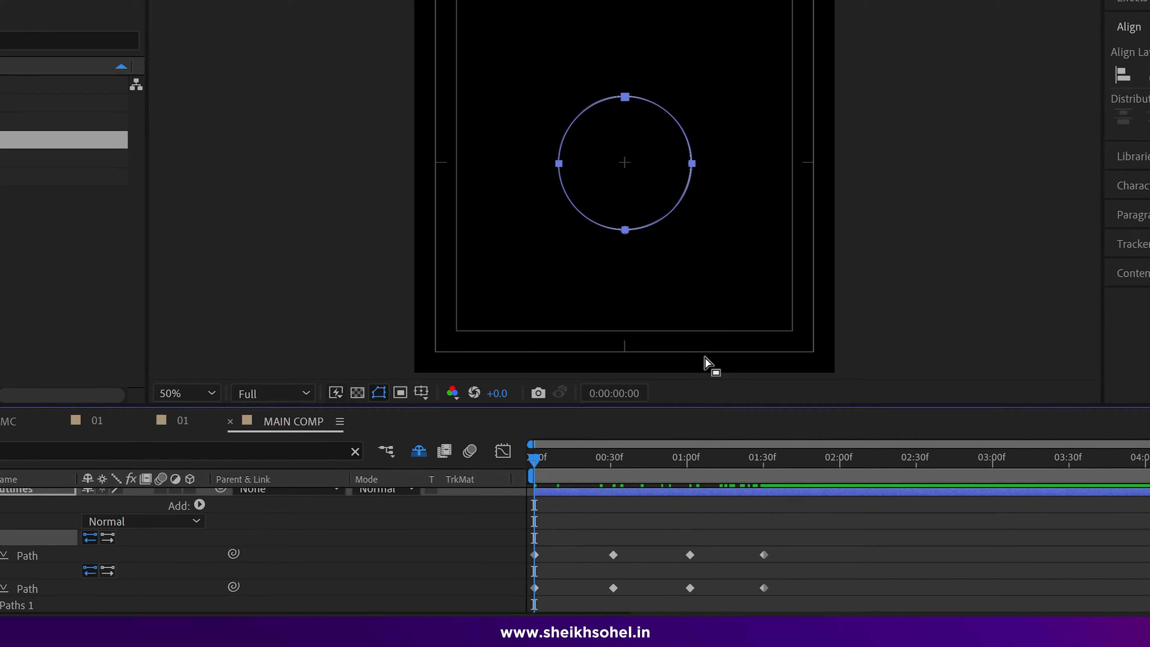
key(space)
key(n)
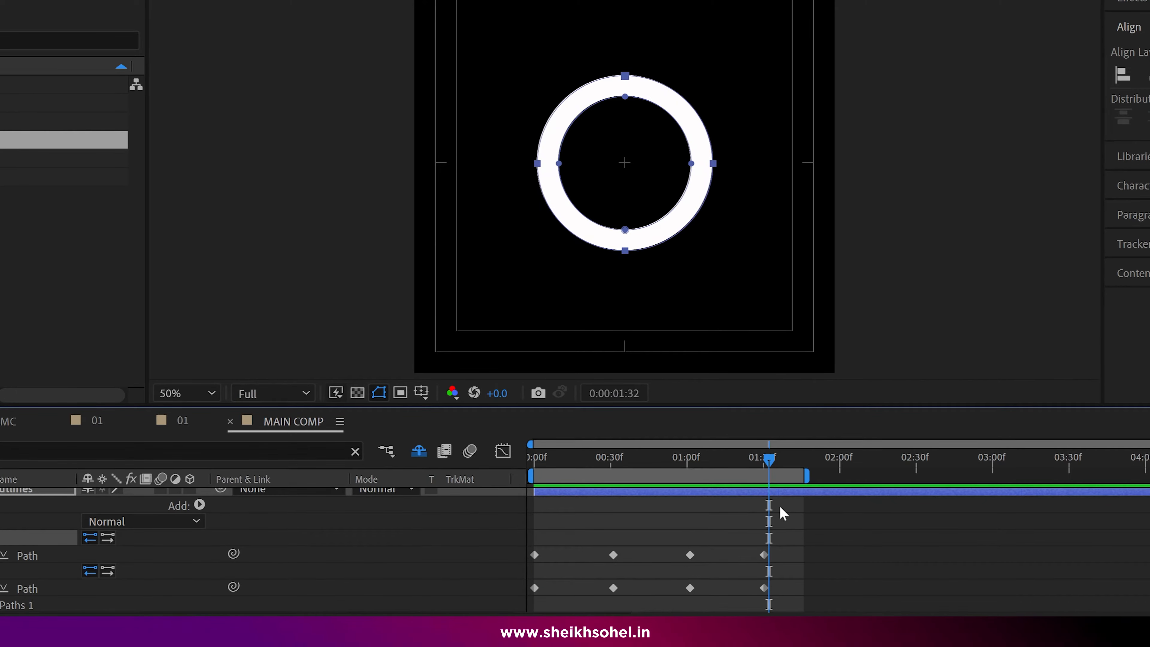
drag(782, 510, 523, 607)
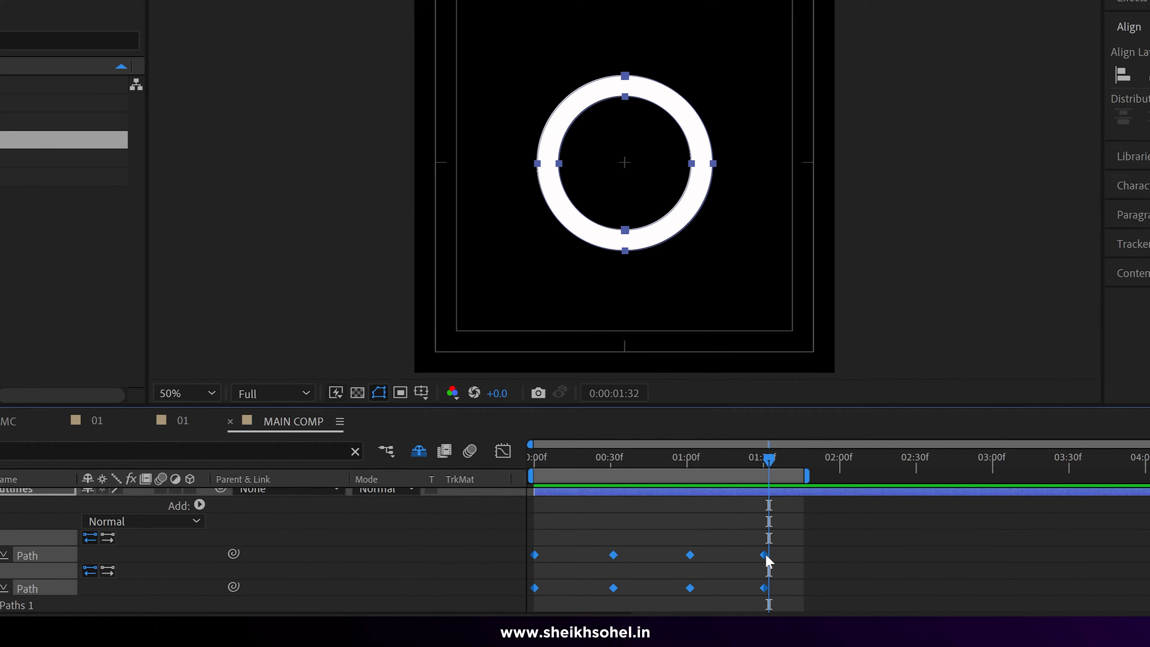
key(space)
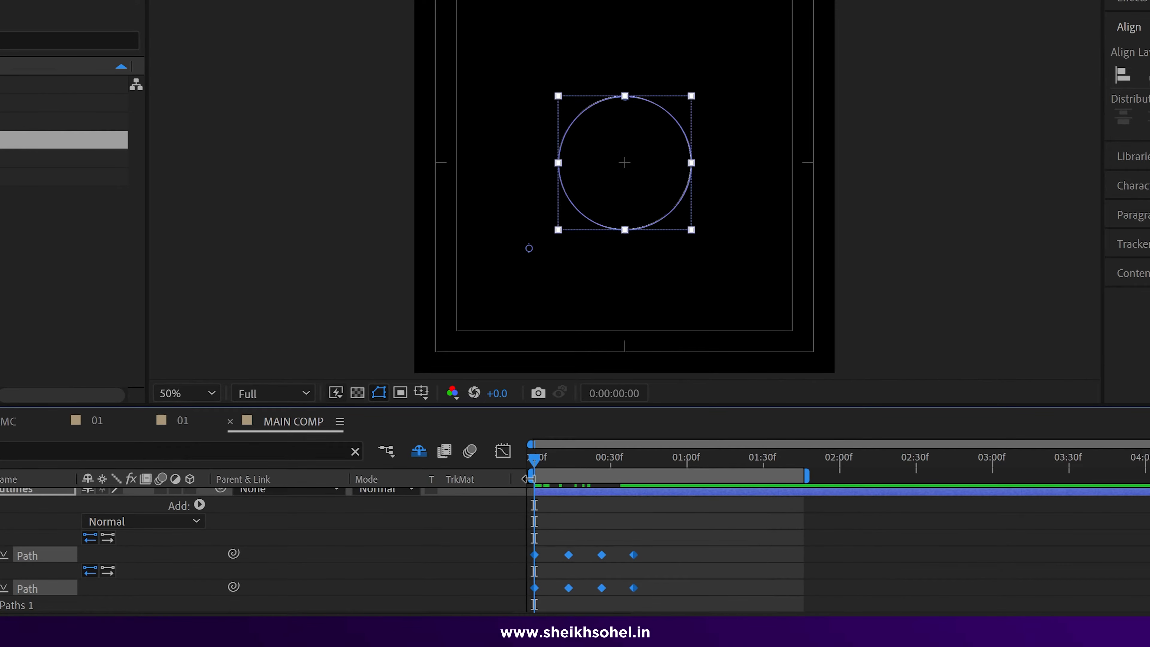
Step: Apply Easy Ease to all Path keyframes, shorten the work area to end just after them and preview the animation
click(645, 457)
key(n)
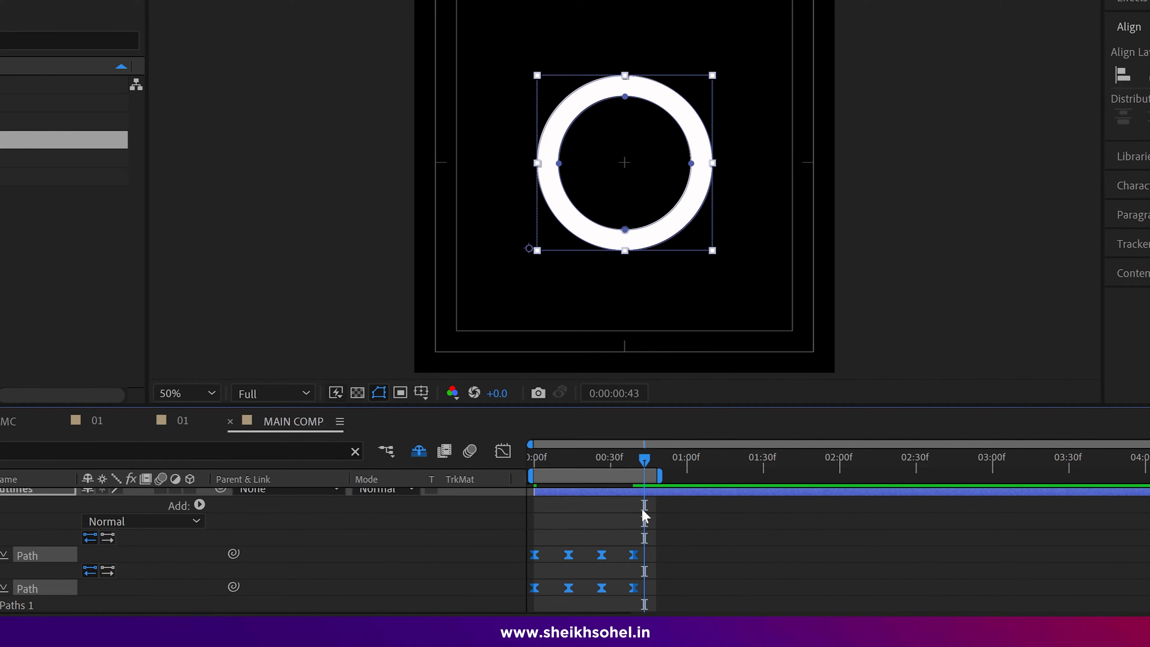
key(space)
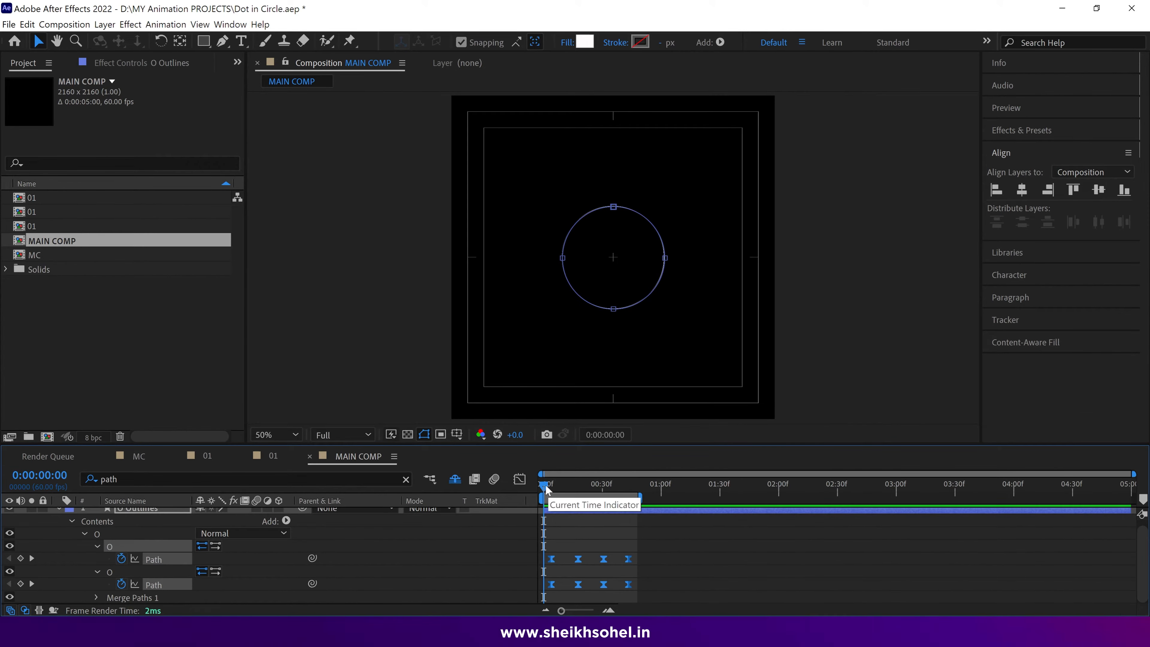
Step: Keyframe the O Outlines layer's Opacity at 100% at 0:00:00:04 and 0% at 0:00:00:00, and preview the fade-in
key(t)
click(96, 527)
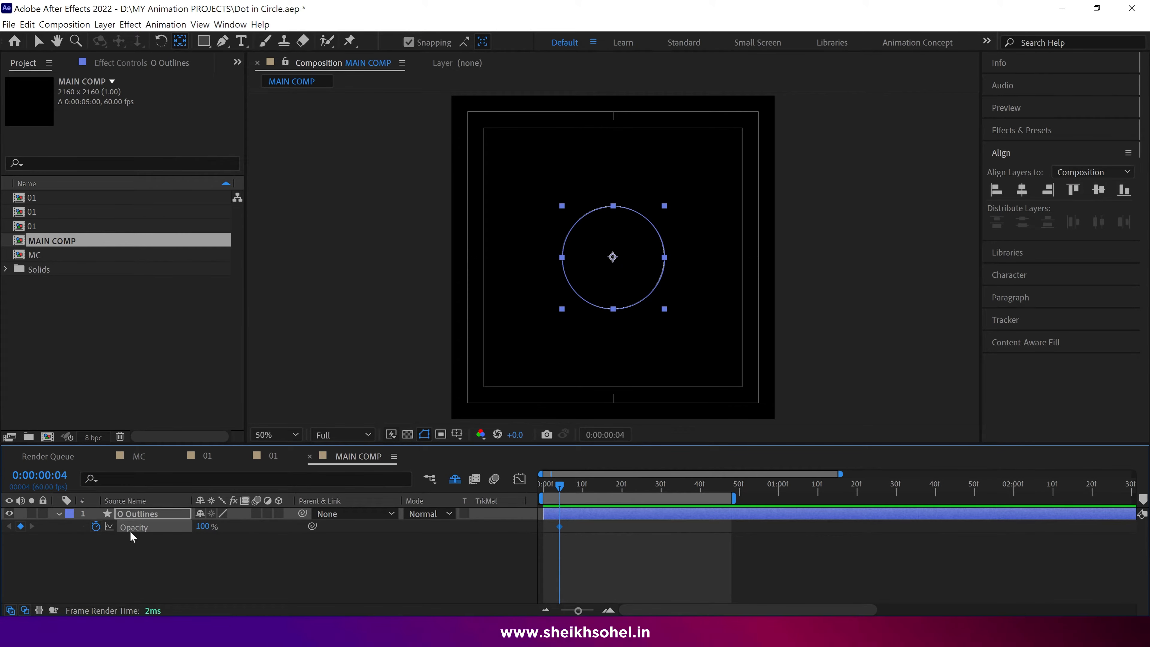
drag(555, 487, 543, 487)
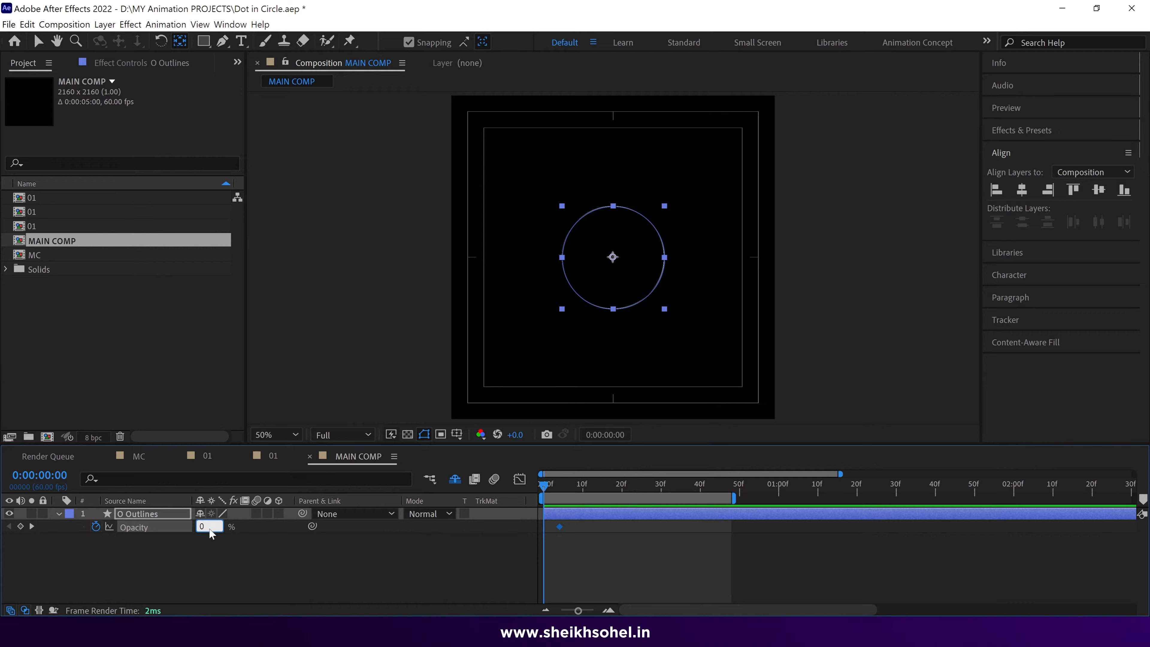
click(476, 554)
key(space)
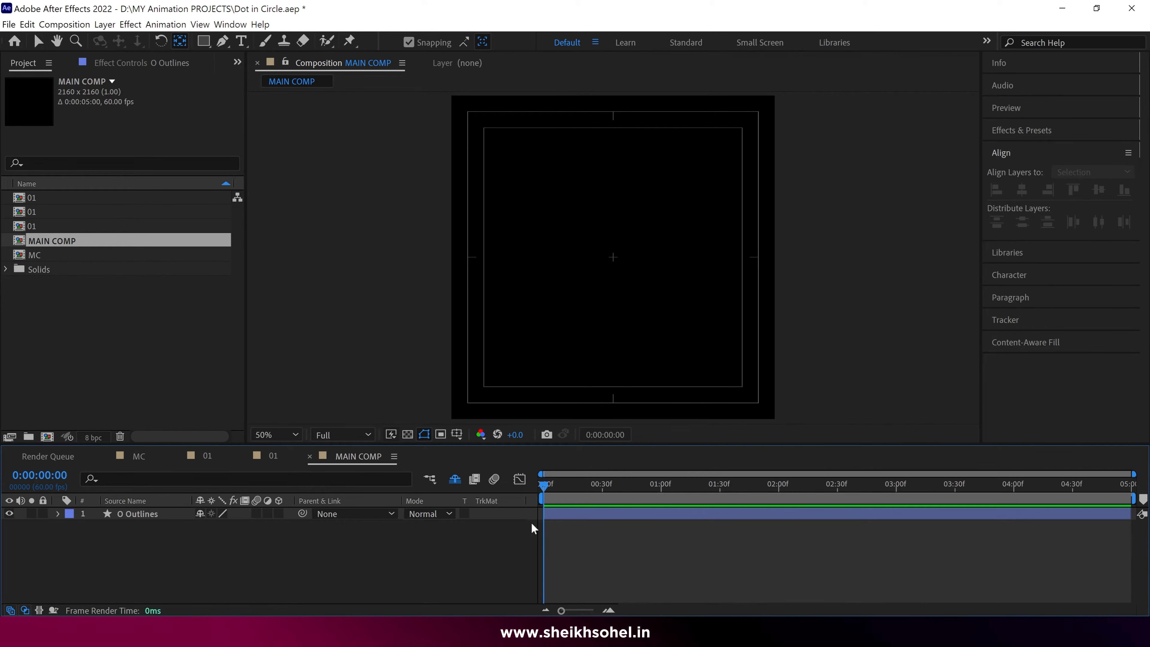
Step: At 0:00:01:05, draw a small white circle from the composition's centre inside the ring with the Ellipse tool
drag(563, 483, 633, 489)
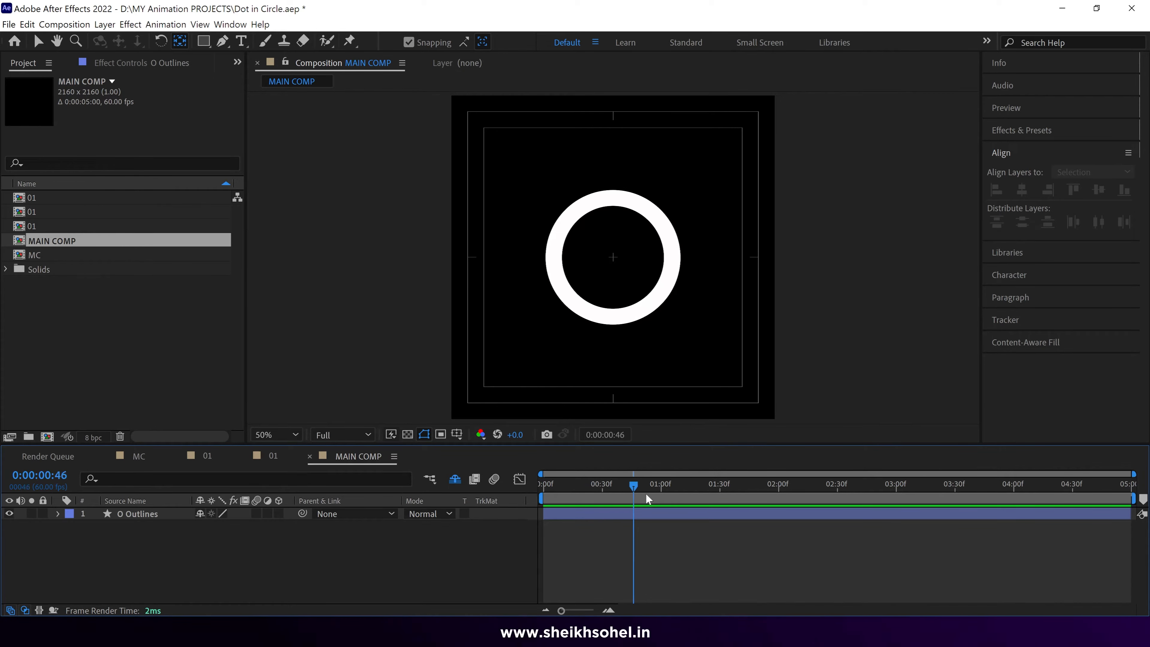
mouse_move(203, 41)
mouse_down()
mouse_move(244, 47)
mouse_move(251, 75)
mouse_up()
scroll(613, 254, up, 4)
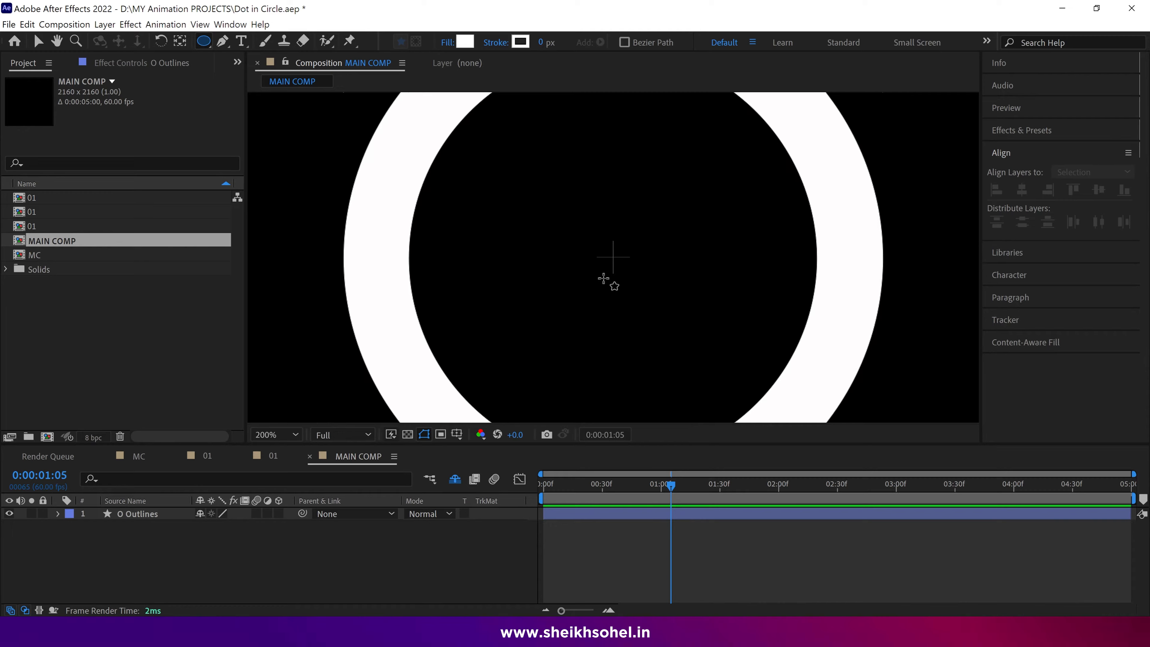
drag(612, 257, 664, 301)
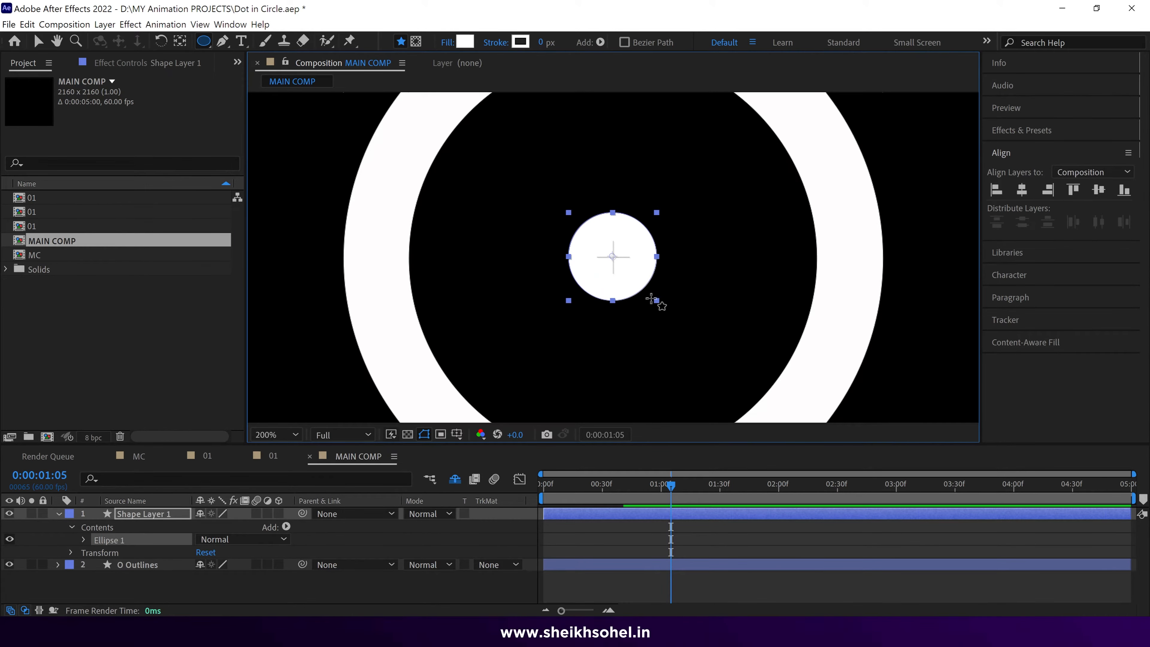
Step: Snap the new circle's anchor point to its centre with the Pan Behind tool and rename its layer DOT
click(180, 42)
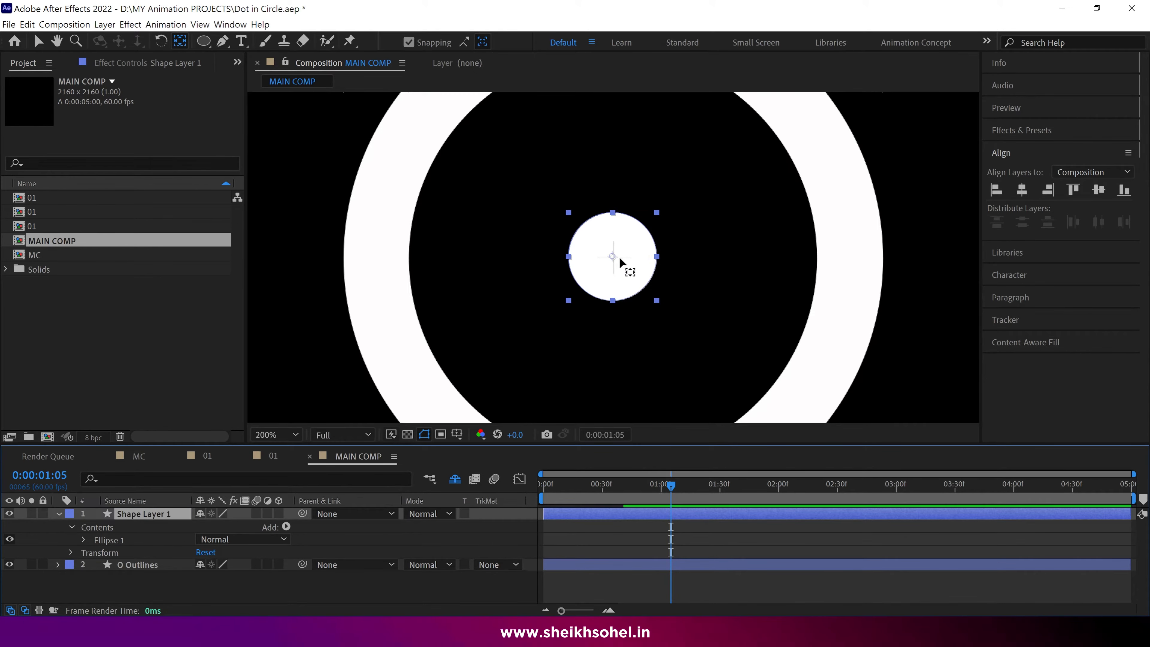
drag(614, 256, 616, 256)
key(v)
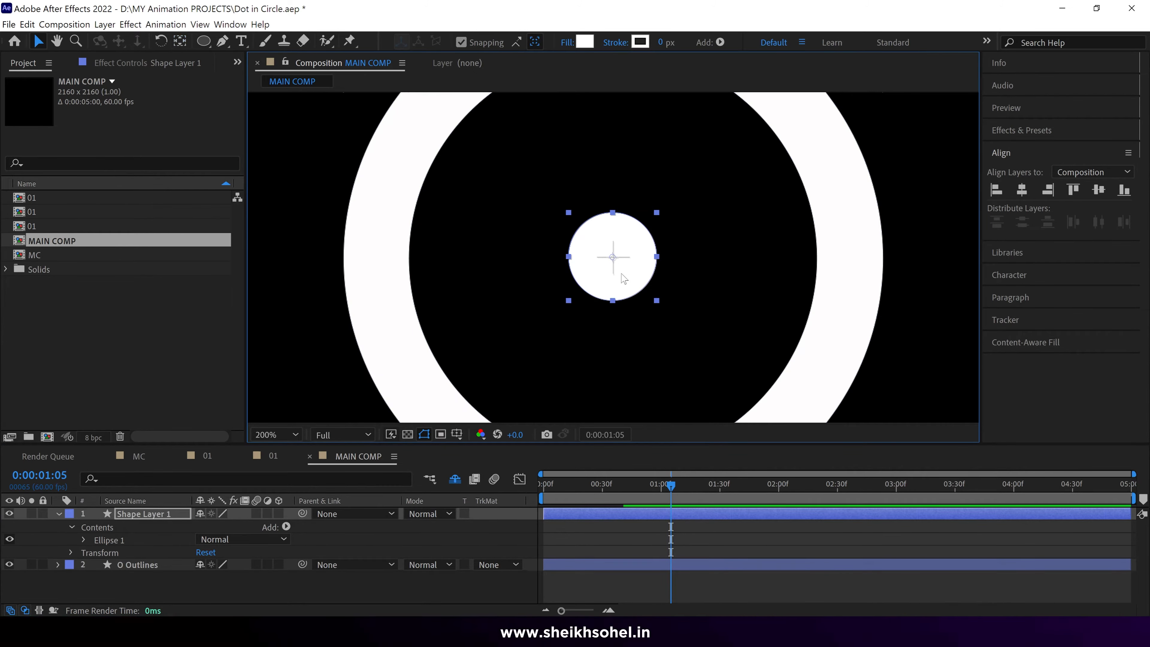
scroll(616, 257, down, 1)
click(123, 514)
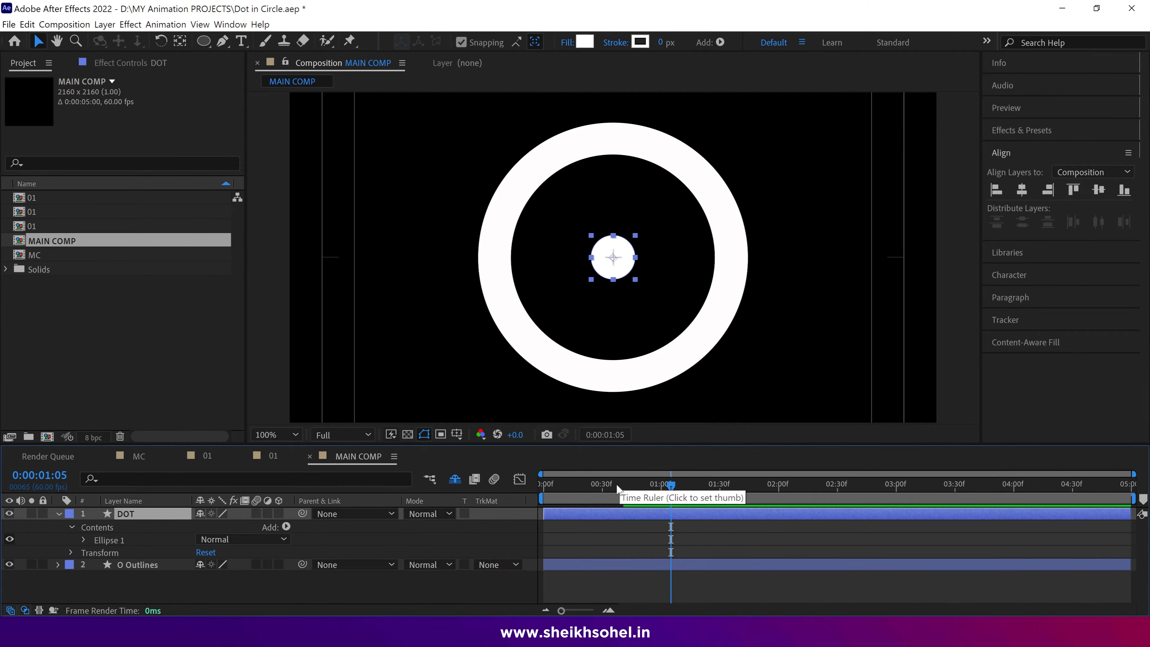
Step: Keyframe the DOT layer's Scale from 0% at 0:00:00:00 to 100% at 0:00:00:18 and preview it
drag(617, 489, 529, 489)
key(s)
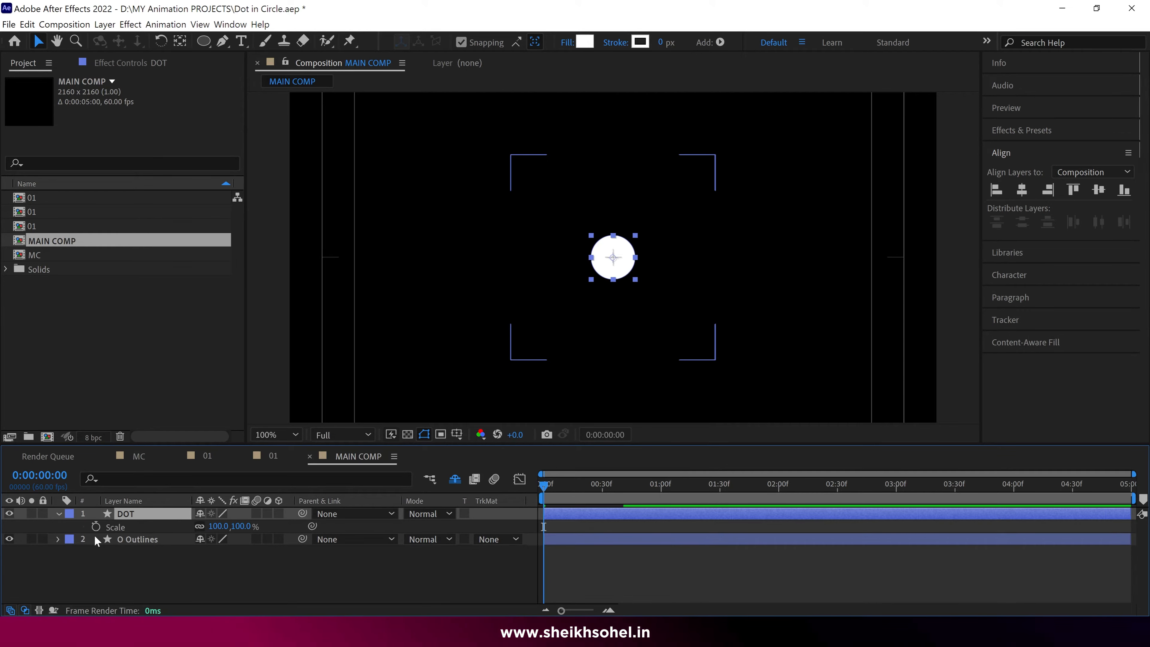
click(96, 526)
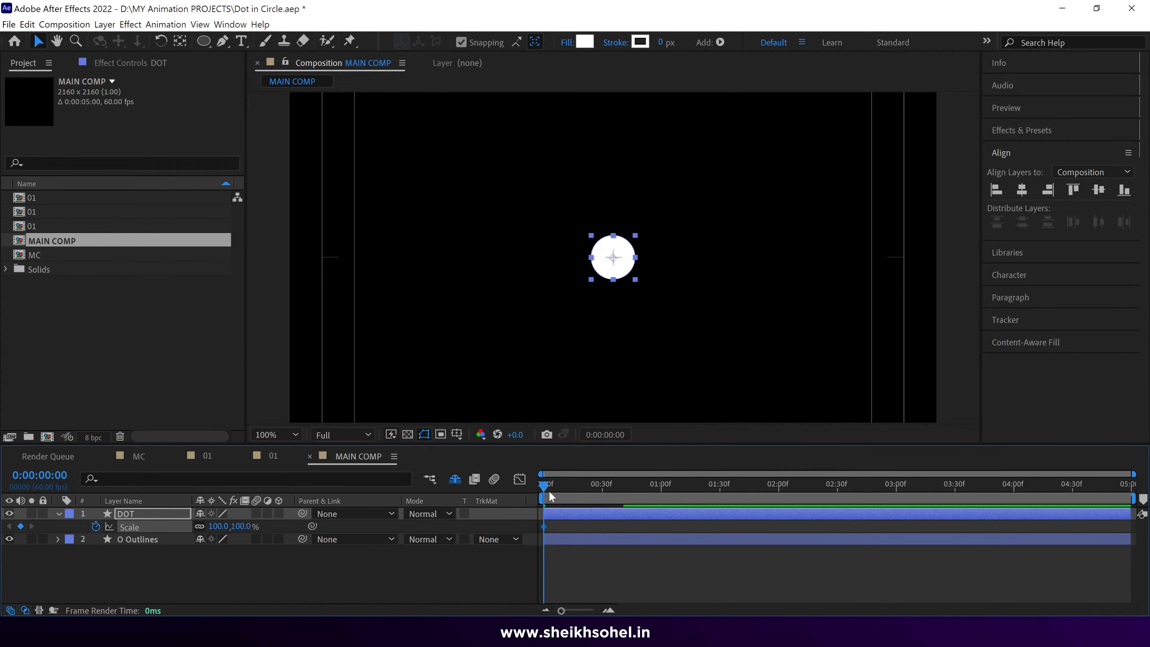
mouse_move(588, 487)
mouse_down()
mouse_move(562, 491)
mouse_move(579, 493)
mouse_up()
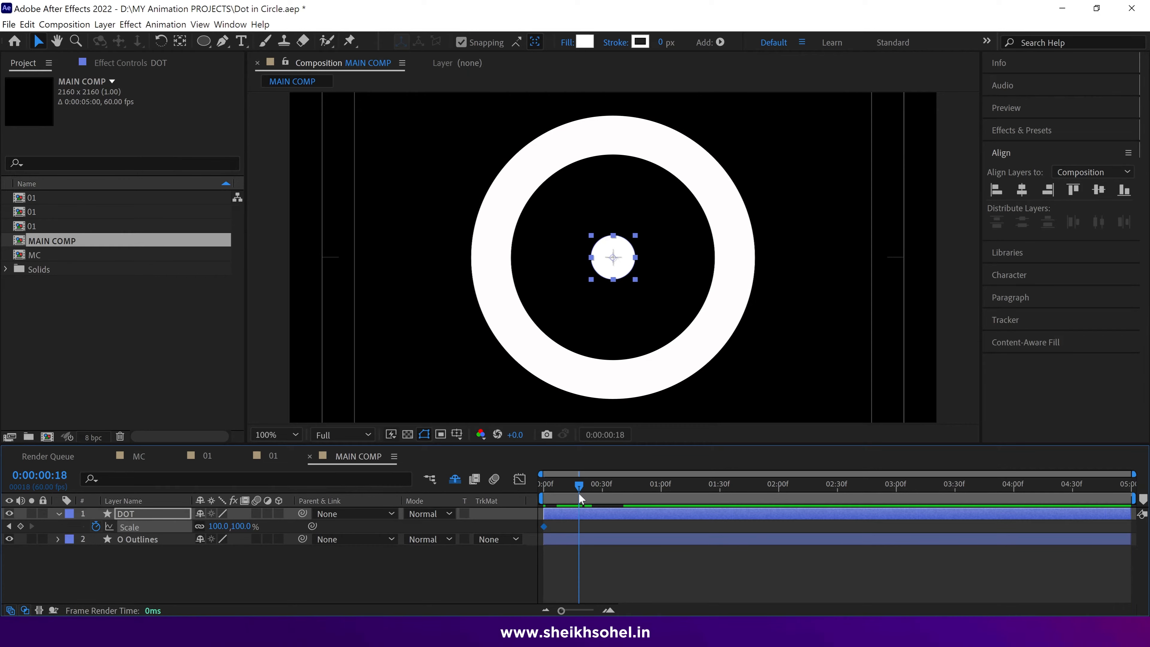
click(20, 526)
key(Home)
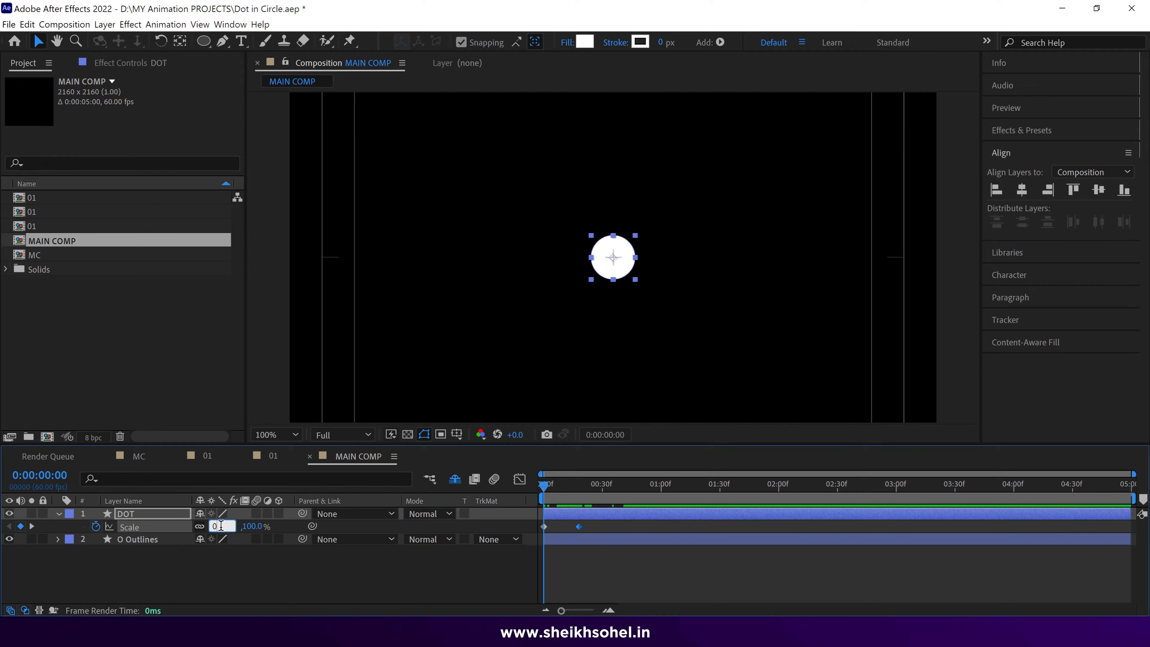
scroll(732, 375, down, 1)
key(space)
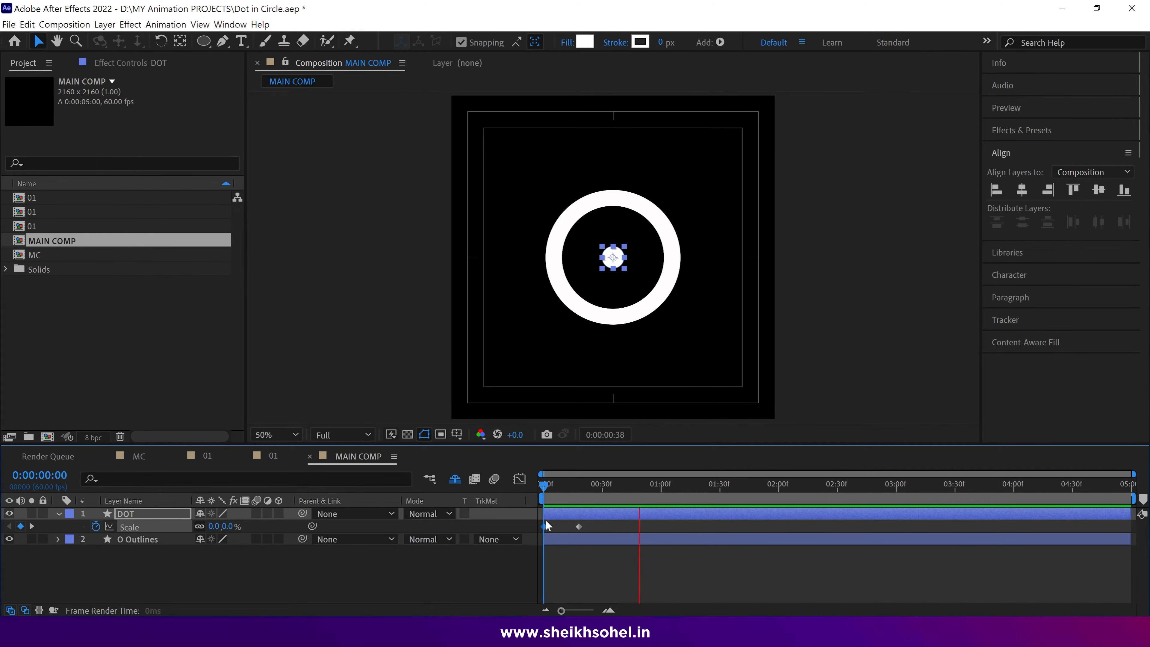
key(space)
Step: Shift DOT's last Scale keyframe to about 0:23, apply Easy Ease to it and lengthen its influence handle in the speed graph
drag(579, 526, 588, 526)
key(F9)
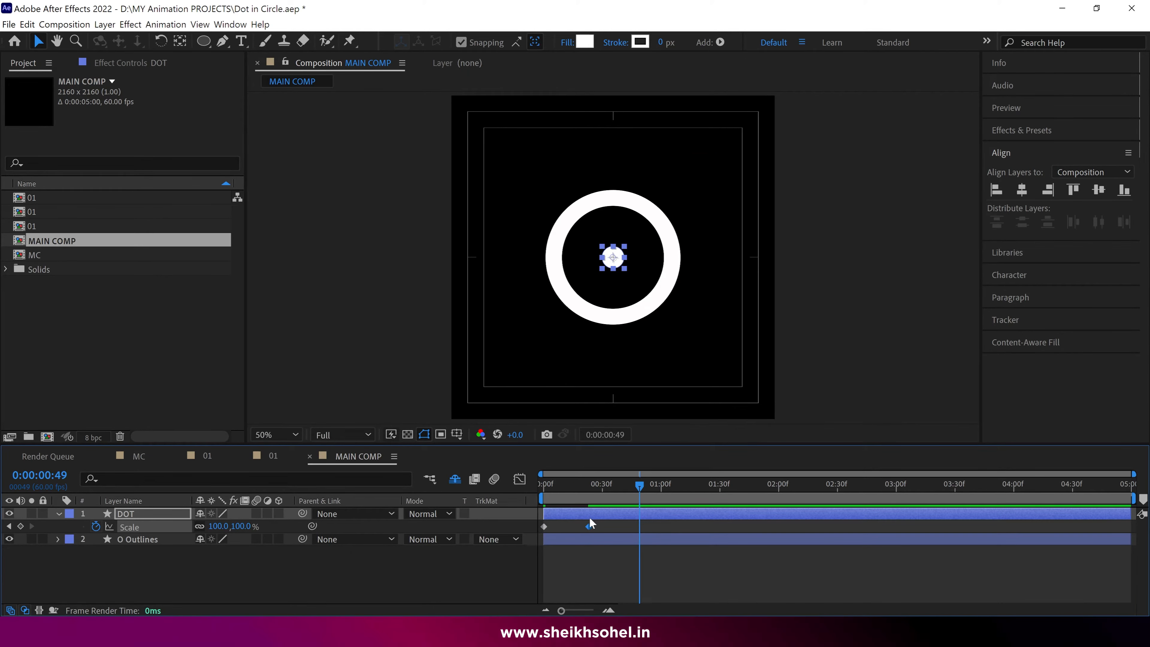
click(521, 480)
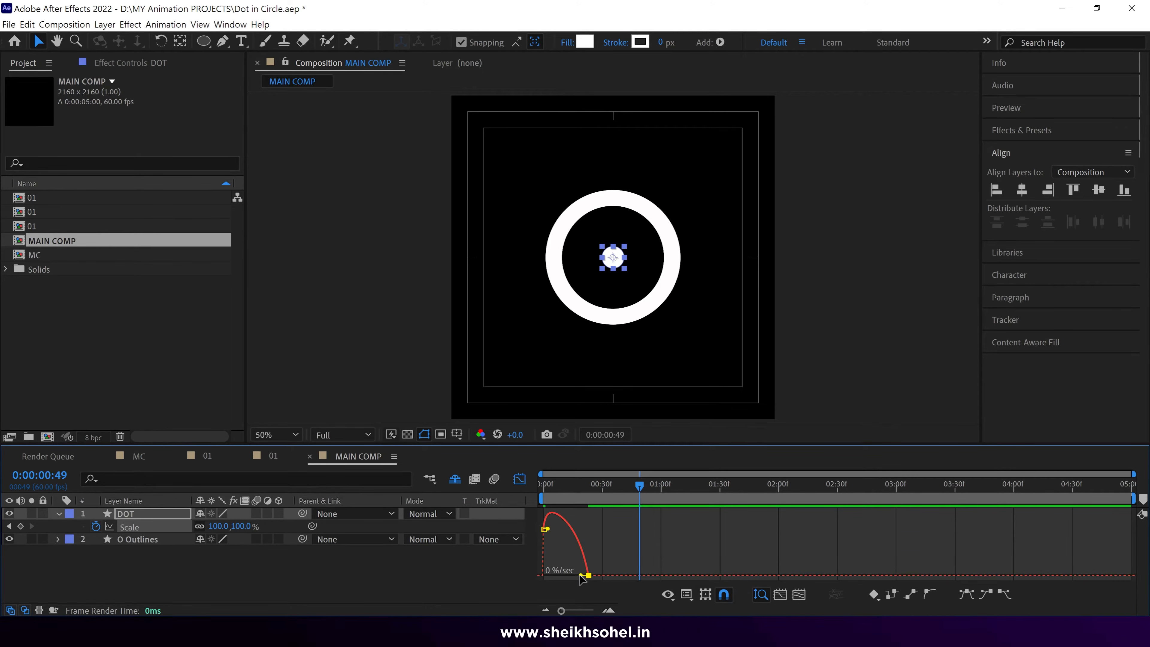
drag(580, 576, 569, 576)
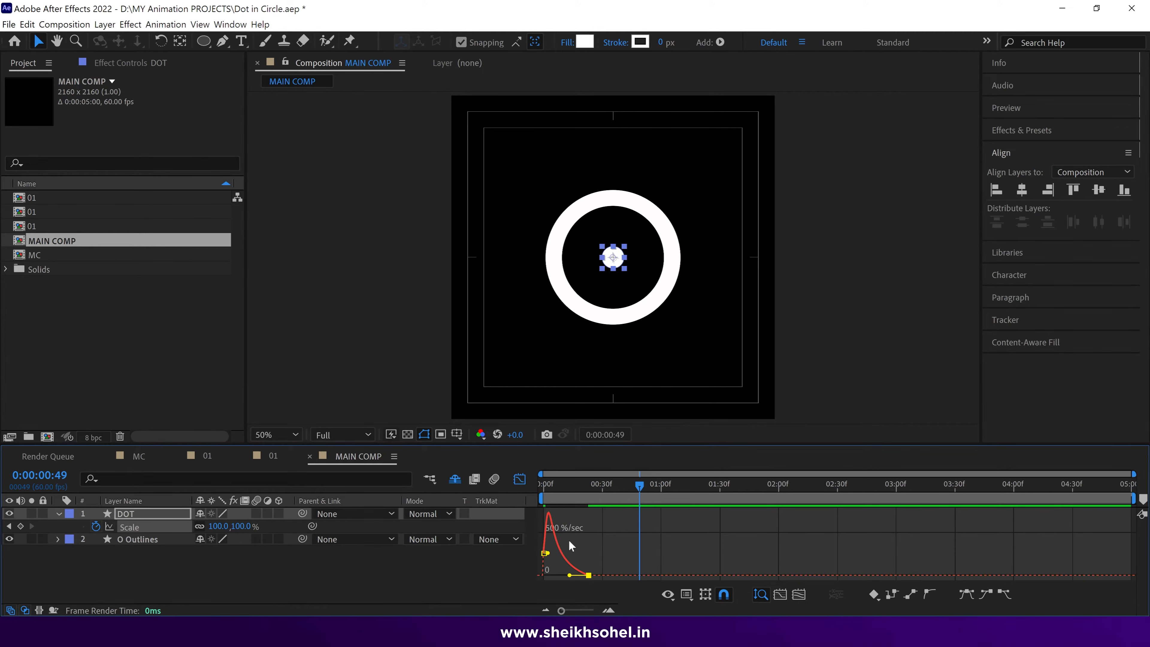
key(grave)
key(grave)
Step: Preview the dot's eased scale-in from the start and extend the work area to the end of the composition
click(550, 492)
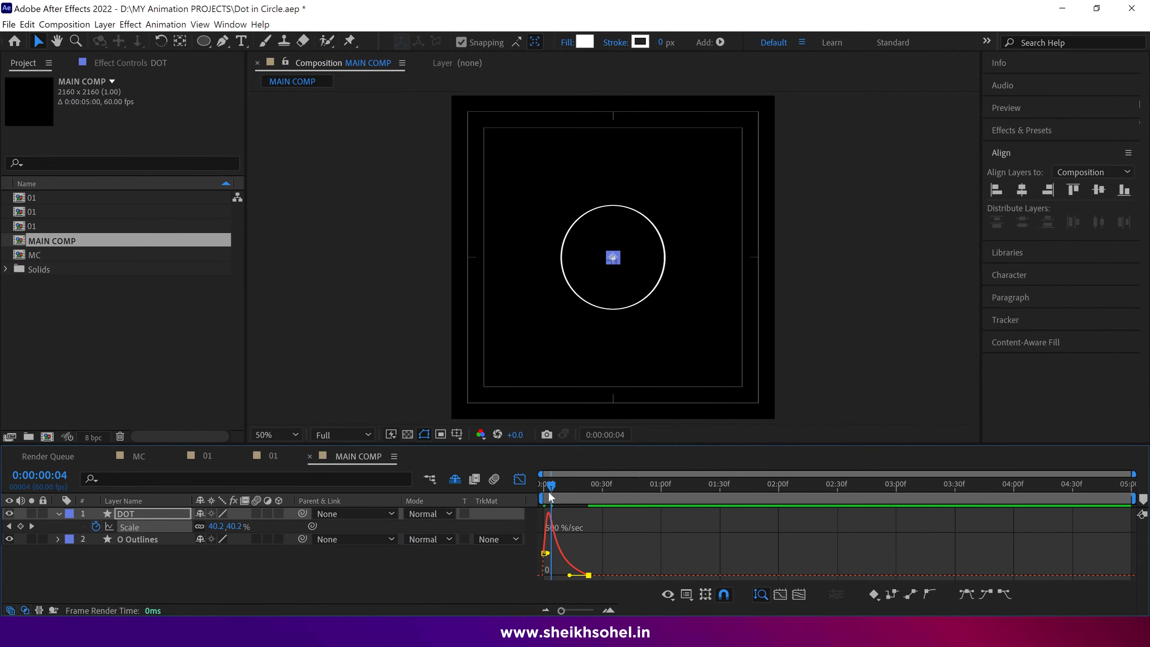
drag(549, 493, 541, 492)
key(space)
click(499, 574)
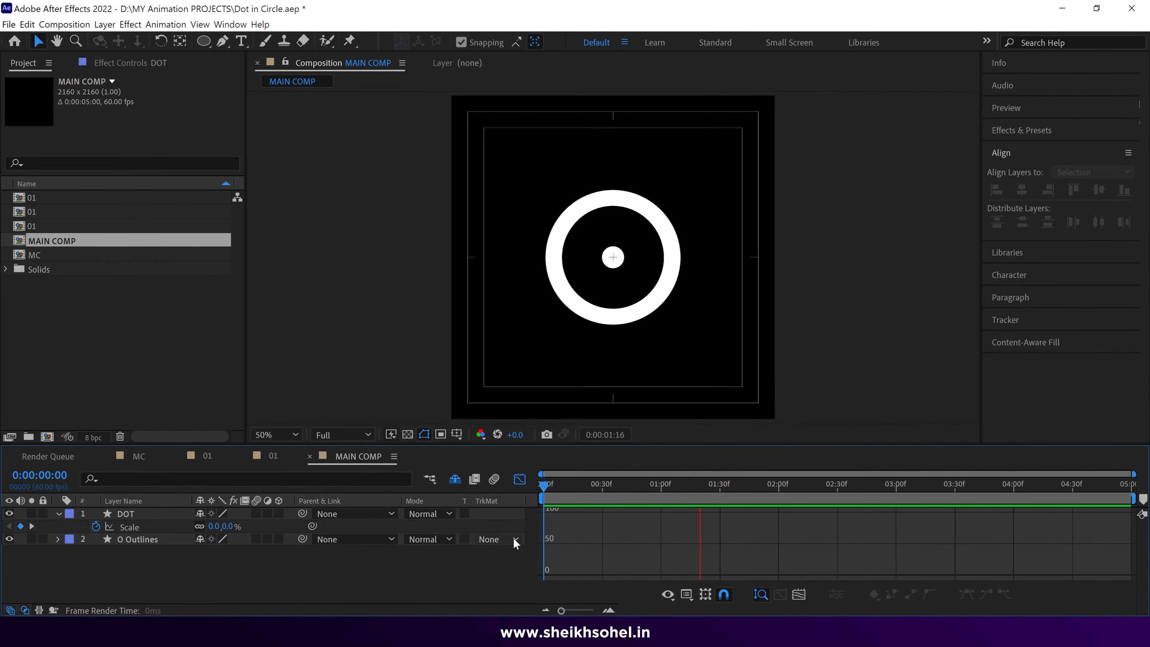
click(647, 483)
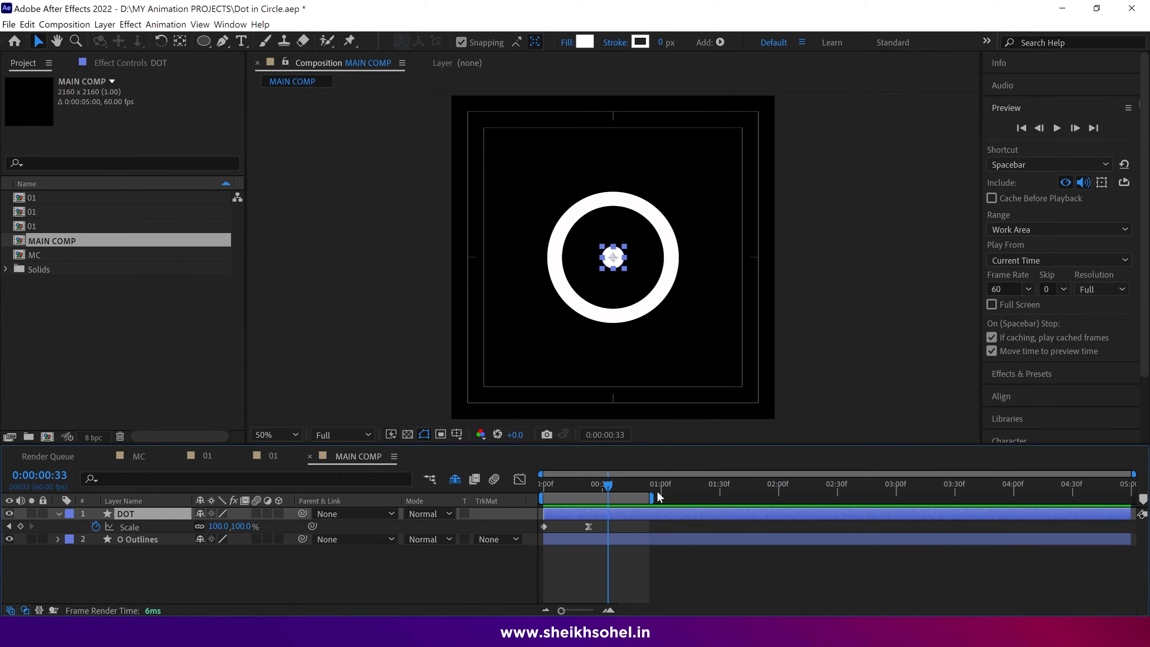
drag(652, 497, 1133, 498)
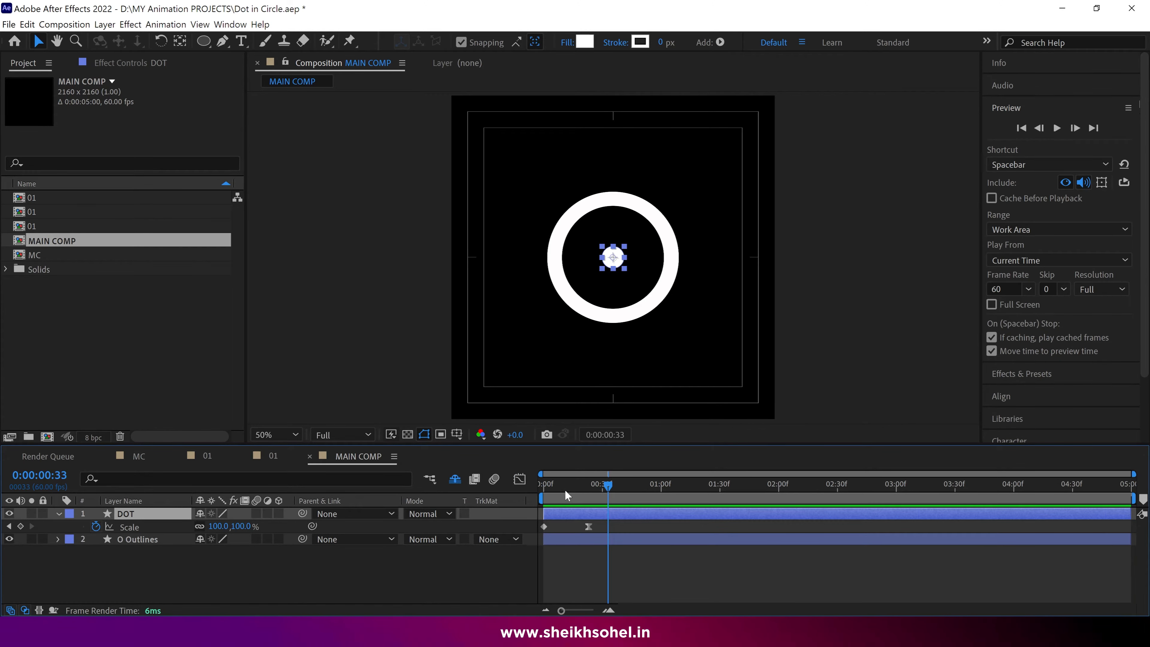
Step: Keyframe DOT's Position at 0:00:00:23, move it straight down to 1080.4, 1390.5 at 0:00:00:48, and give the layer a yellow label
drag(608, 487, 589, 488)
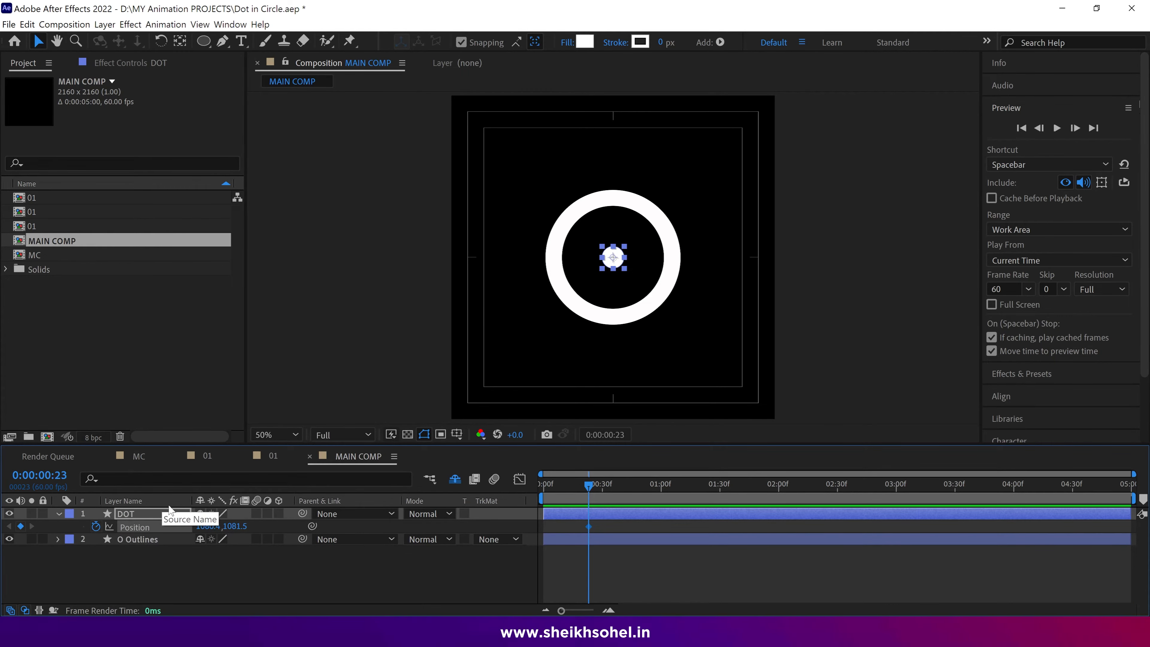
drag(589, 490, 638, 484)
key(period)
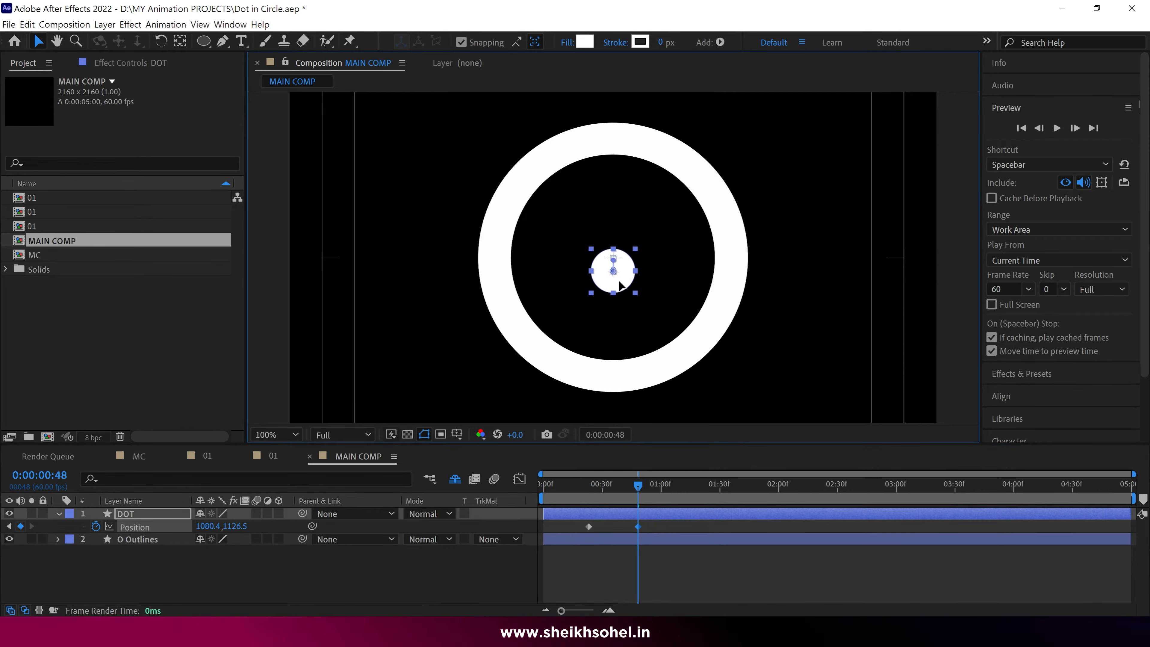
drag(613, 257, 613, 350)
click(69, 513)
click(91, 299)
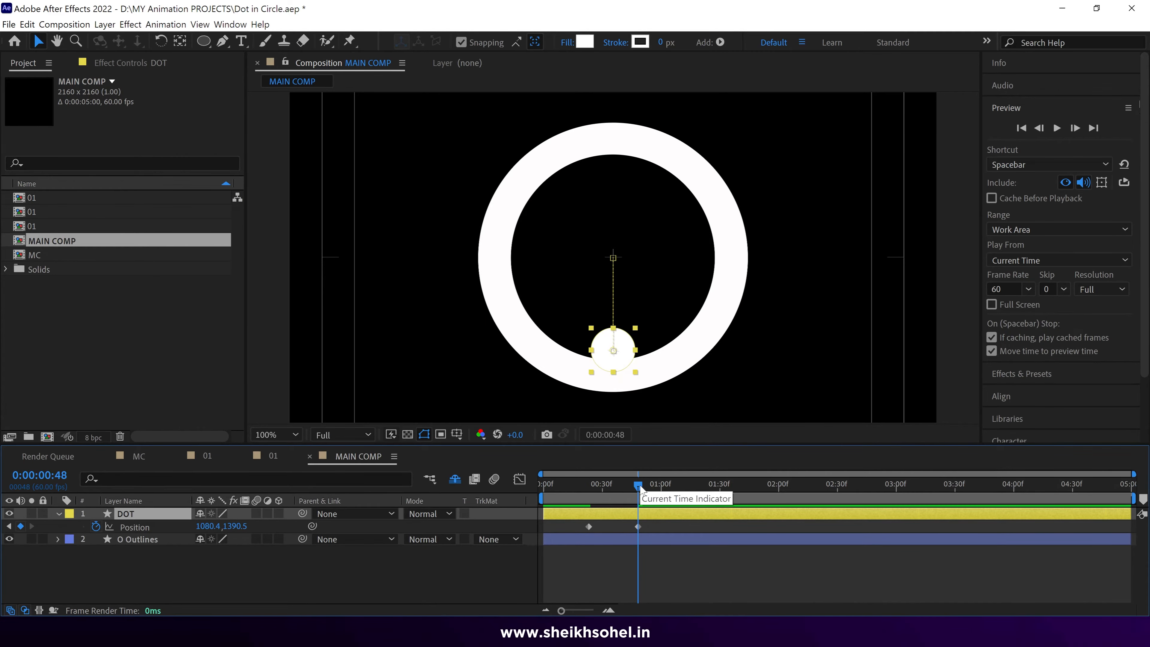
Step: Copy DOT's first Position keyframe to about 0:01:15 so the dot returns to the centre, and preview the movement
drag(639, 487, 691, 488)
drag(601, 534, 562, 520)
key(ctrl+c)
key(ctrl+v)
click(591, 485)
key(space)
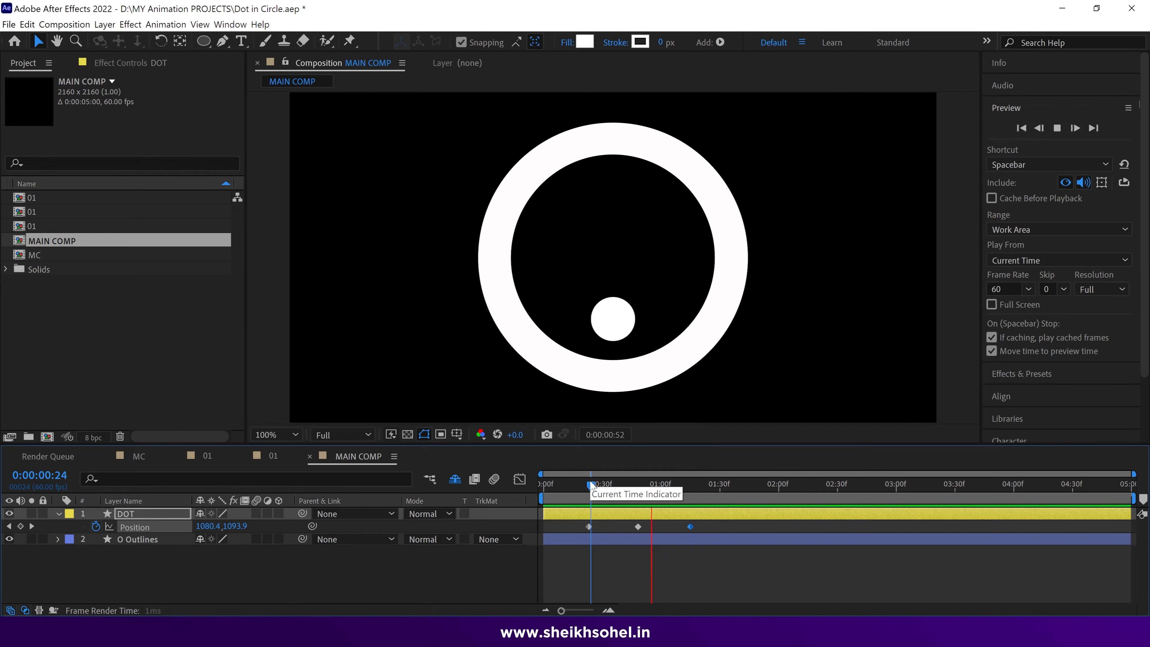
key(space)
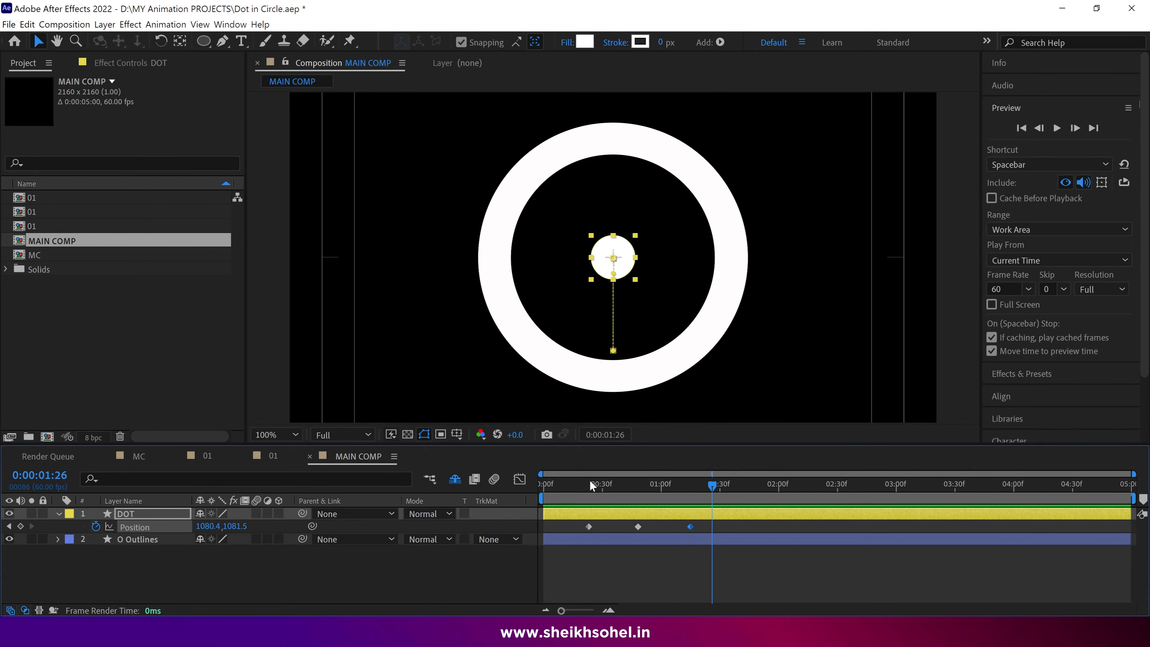
Step: Convert the upper and lower vertices of DOT's motion path with the Convert Vertex tool, checking the movement along the timeline
key(period)
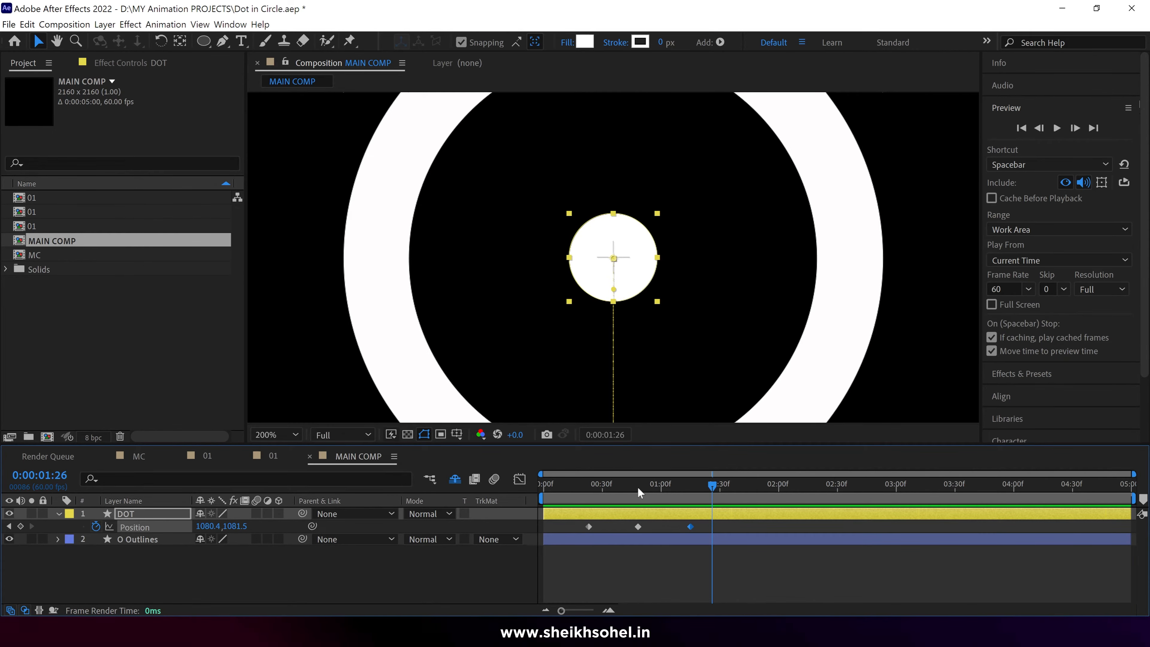
click(630, 486)
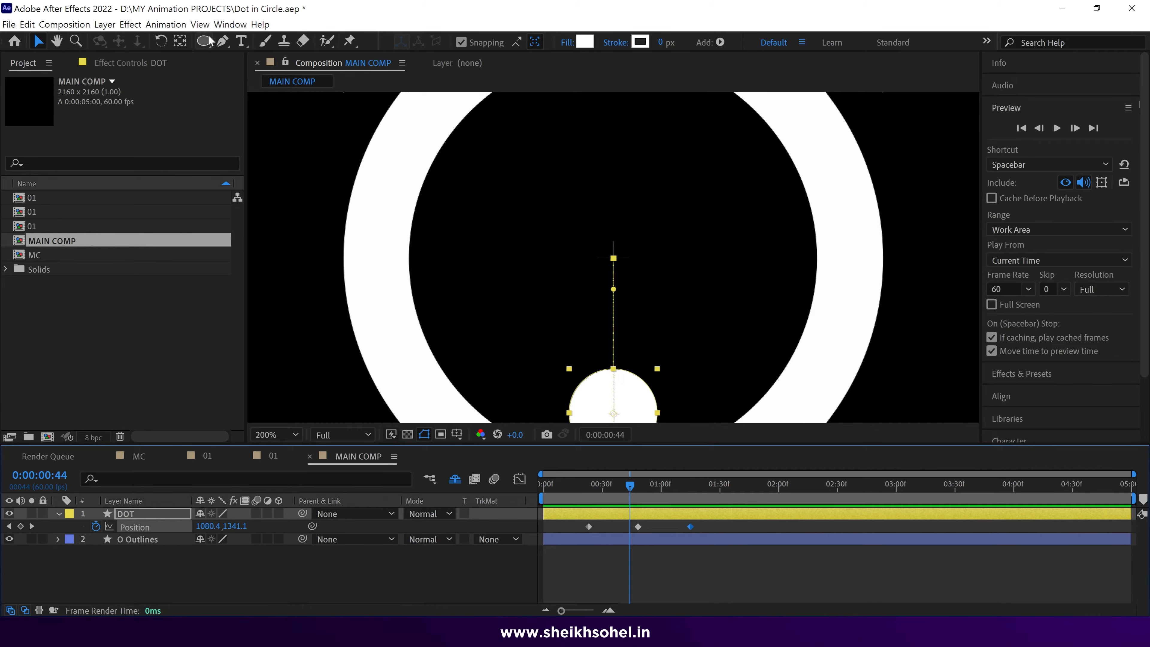
drag(223, 40, 264, 93)
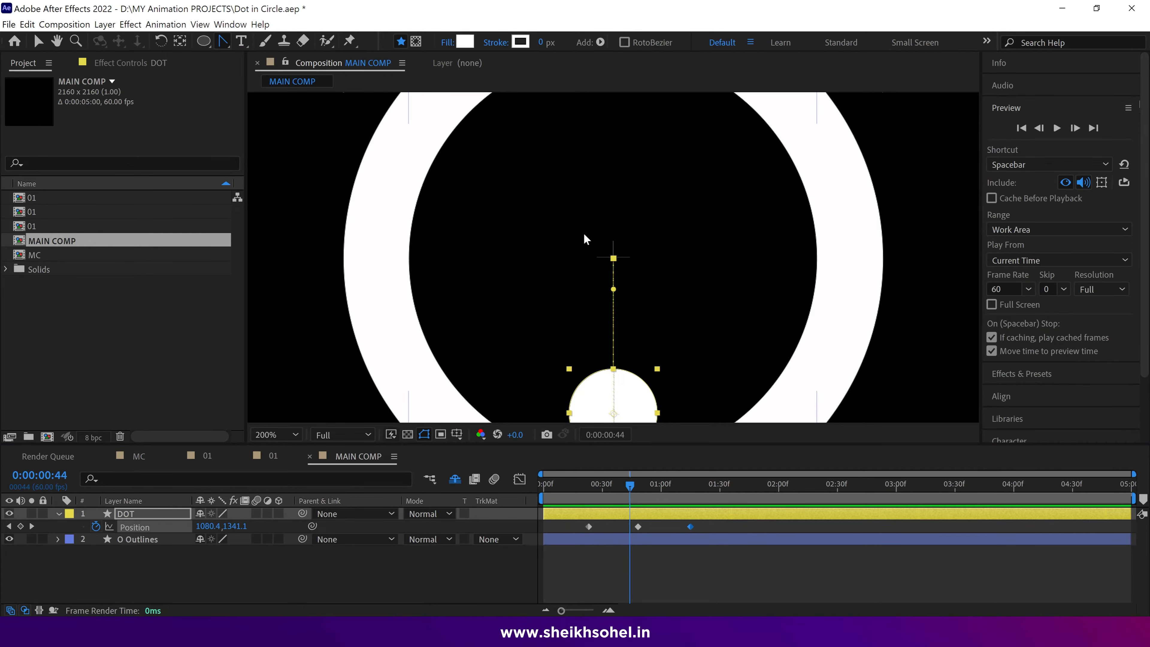
click(614, 260)
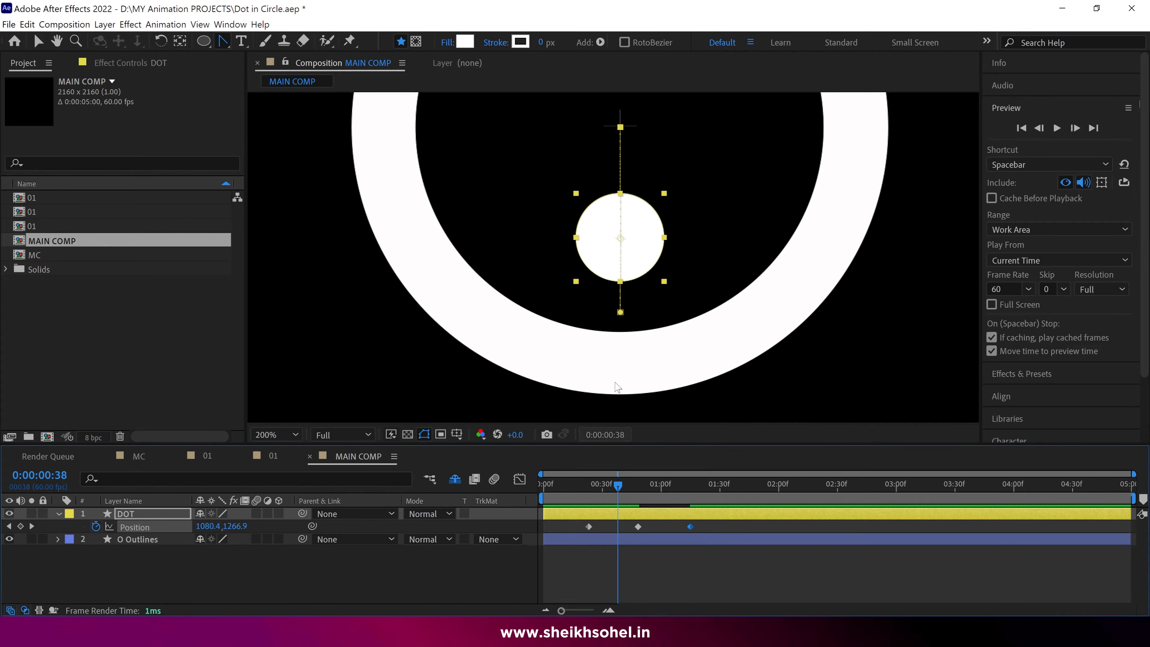
click(621, 313)
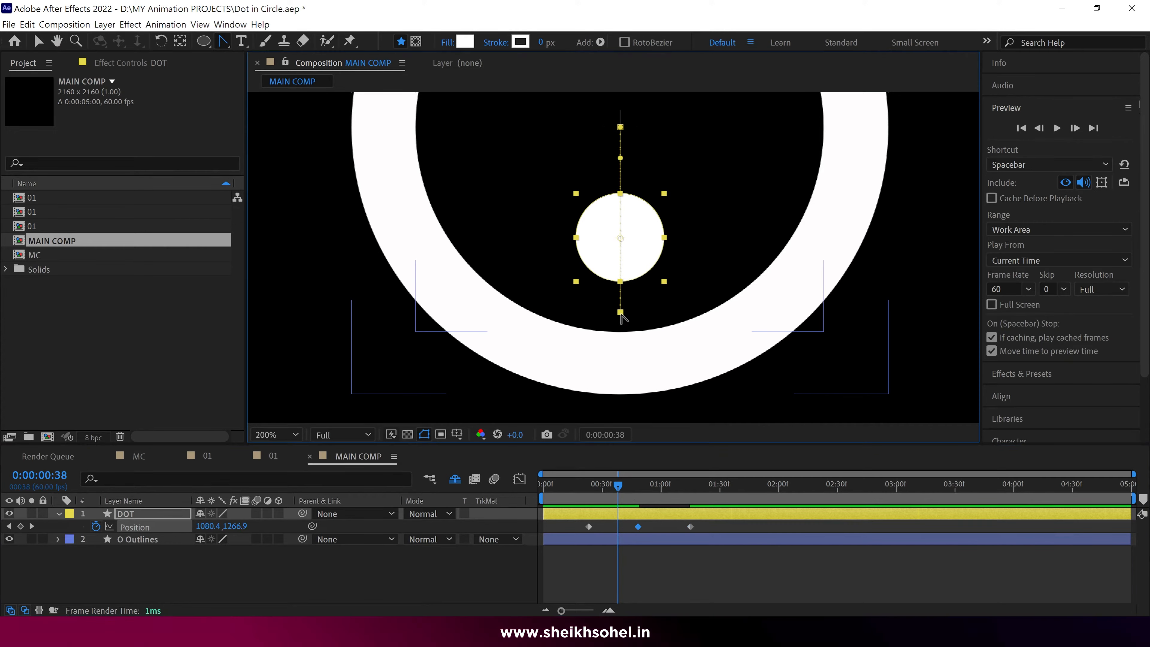
drag(589, 489, 655, 490)
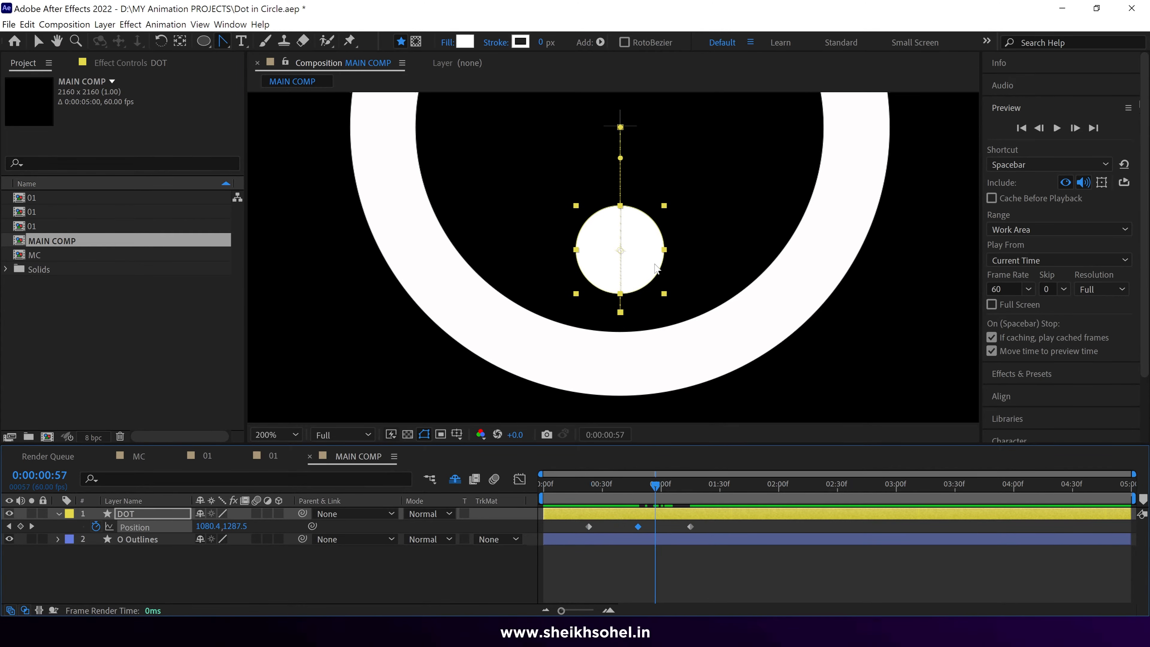
click(621, 128)
scroll(620, 128, down, 2)
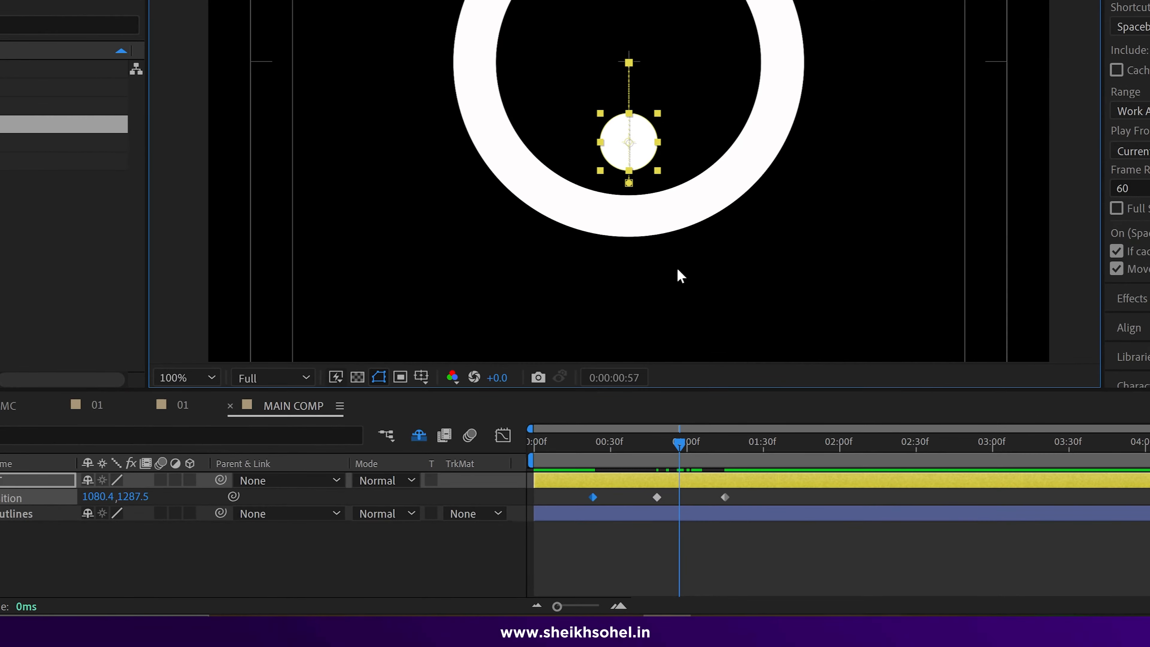
Step: Apply Easy Ease to all three of DOT's Position keyframes
drag(744, 492, 558, 533)
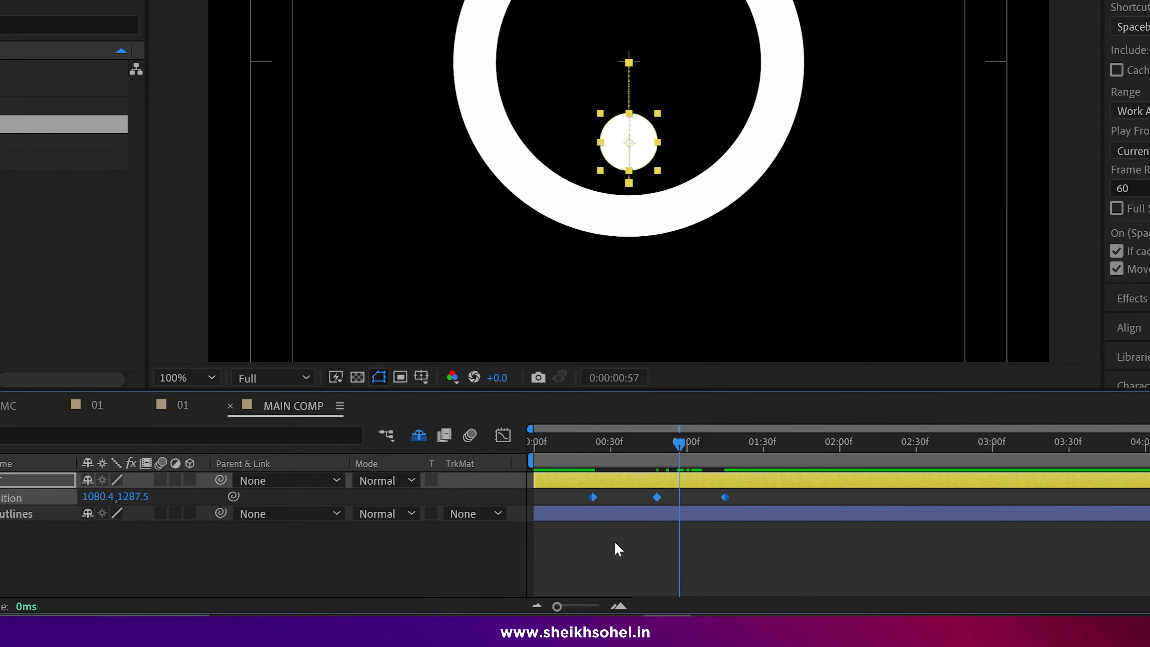
right_click(659, 496)
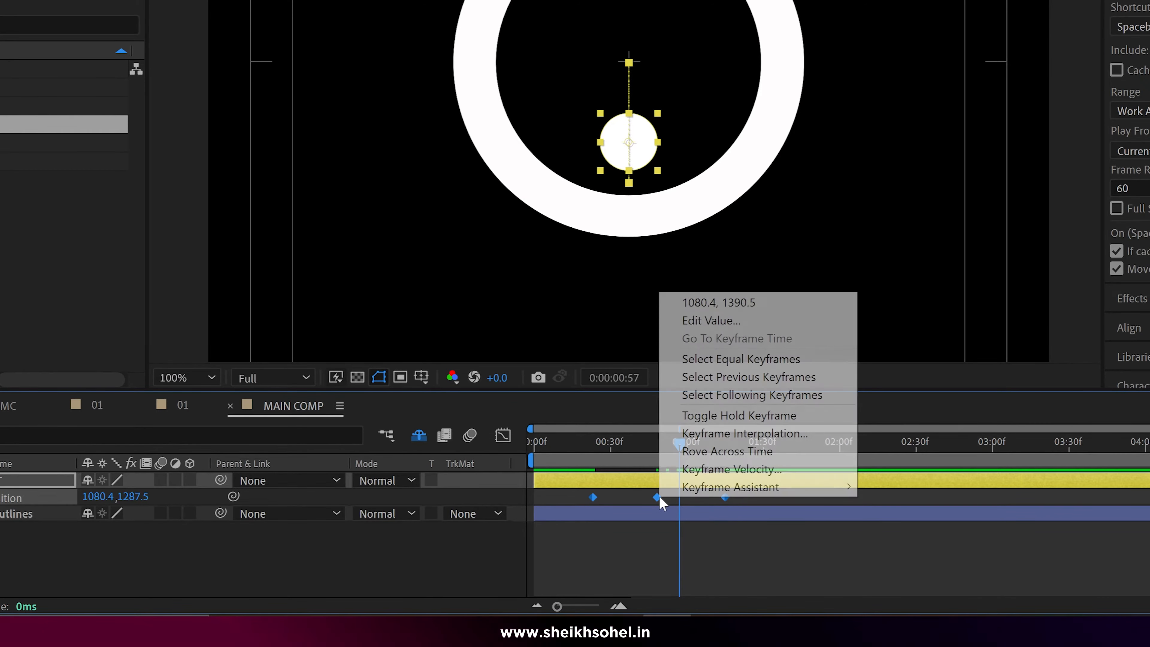
mouse_move(743, 488)
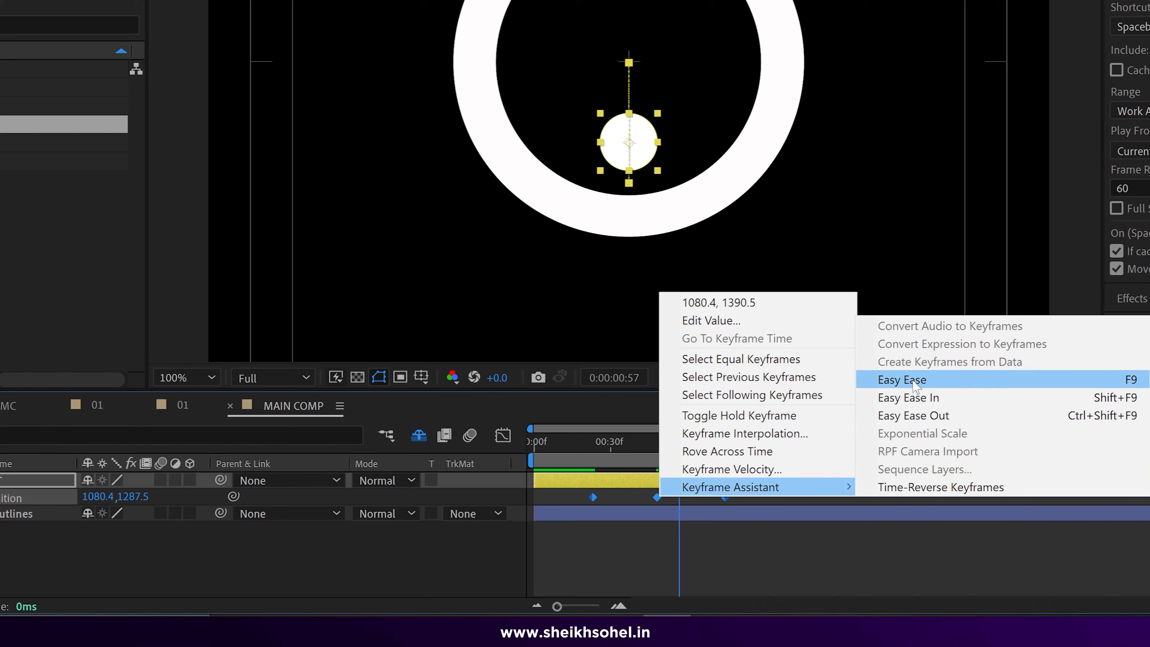
click(910, 382)
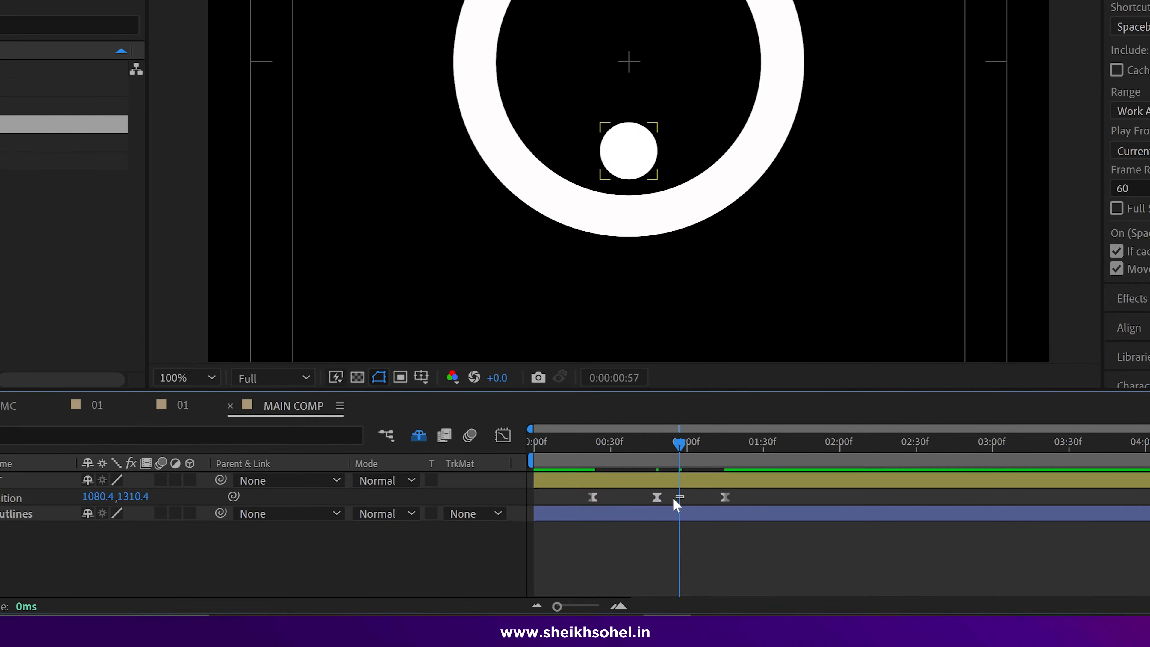
Step: Reshape DOT's Position speed graph into two sharp peaks on either side of the middle keyframe and preview the movement from the start
click(658, 497)
click(502, 436)
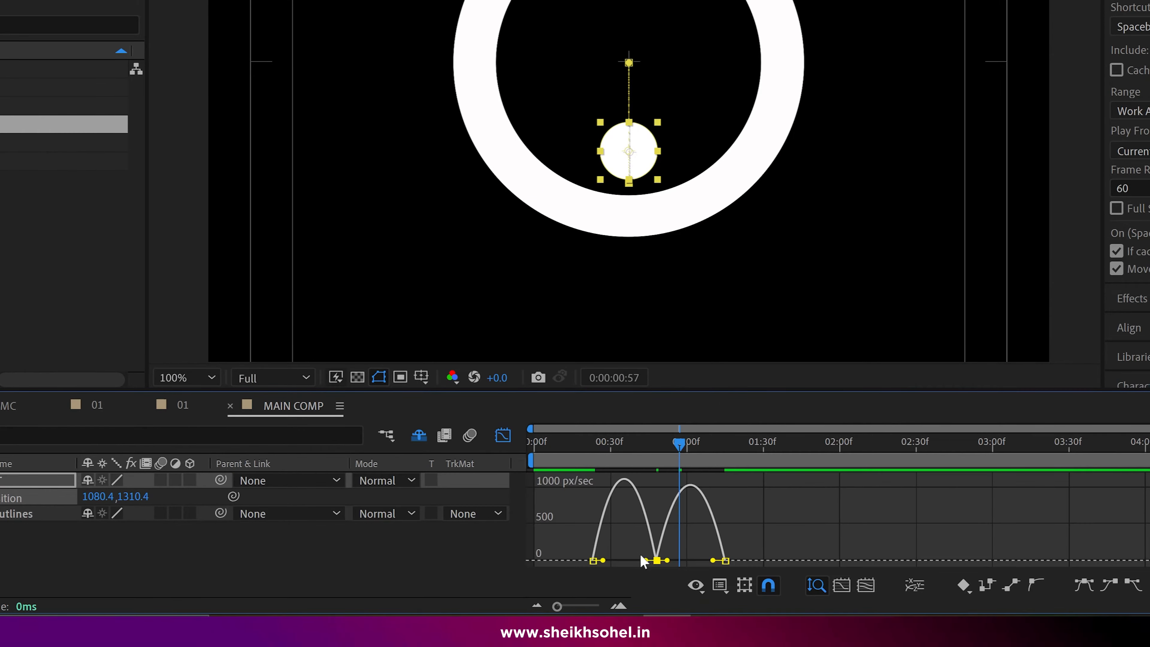
drag(666, 443, 634, 461)
drag(603, 560, 627, 562)
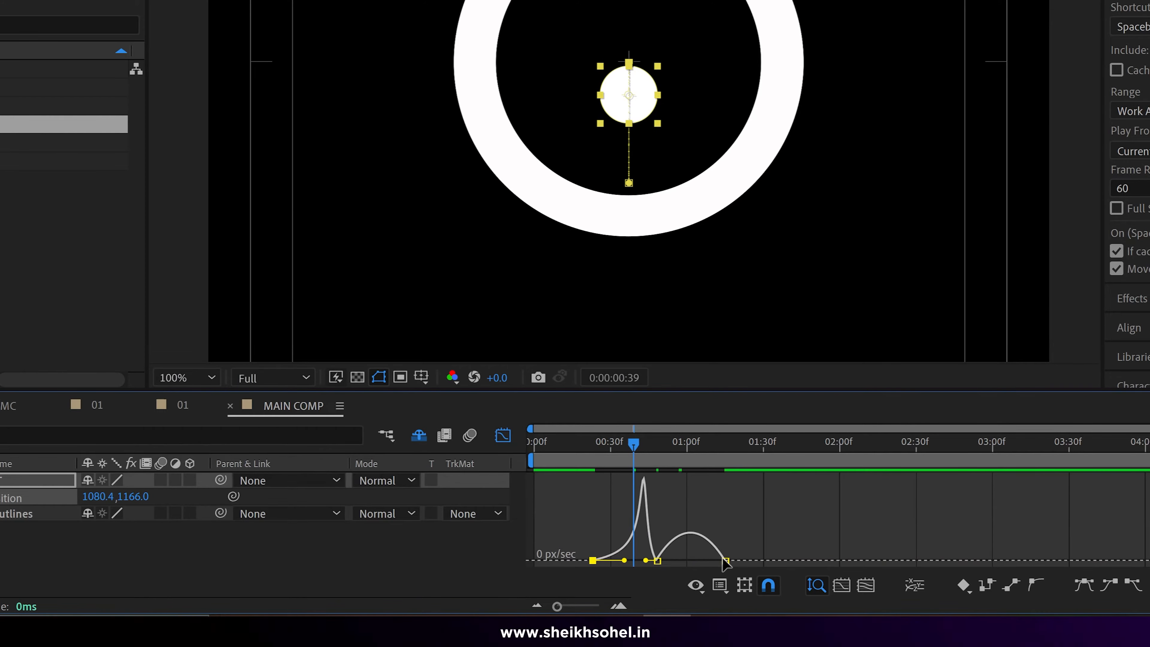
drag(713, 560, 650, 563)
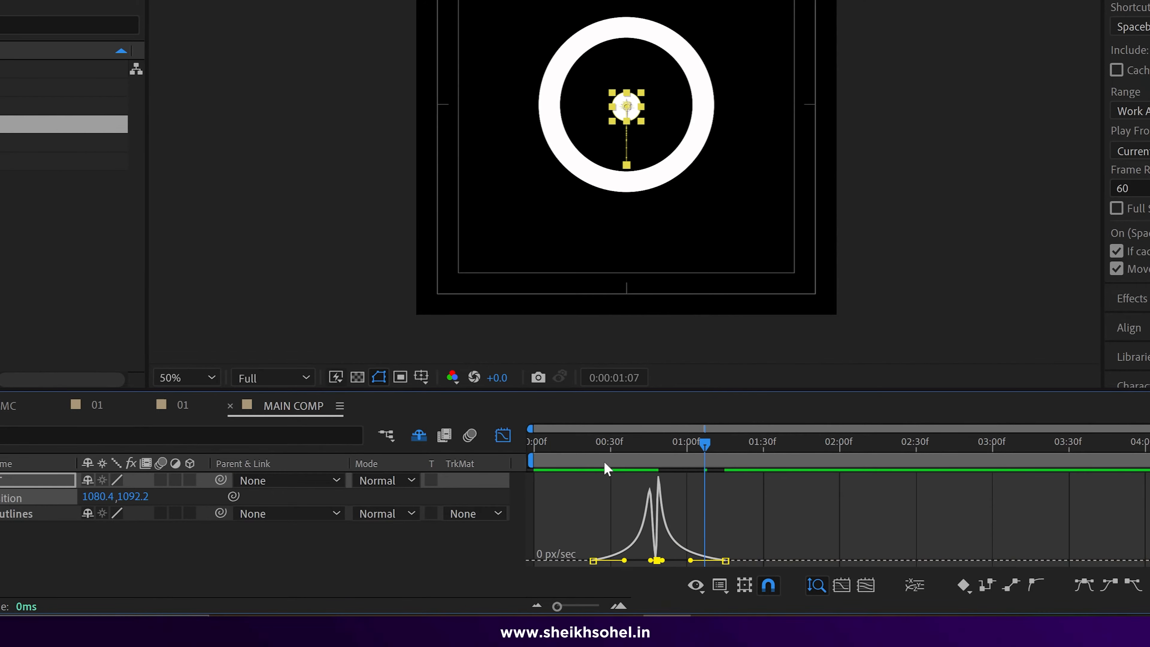
drag(602, 448, 539, 451)
key(space)
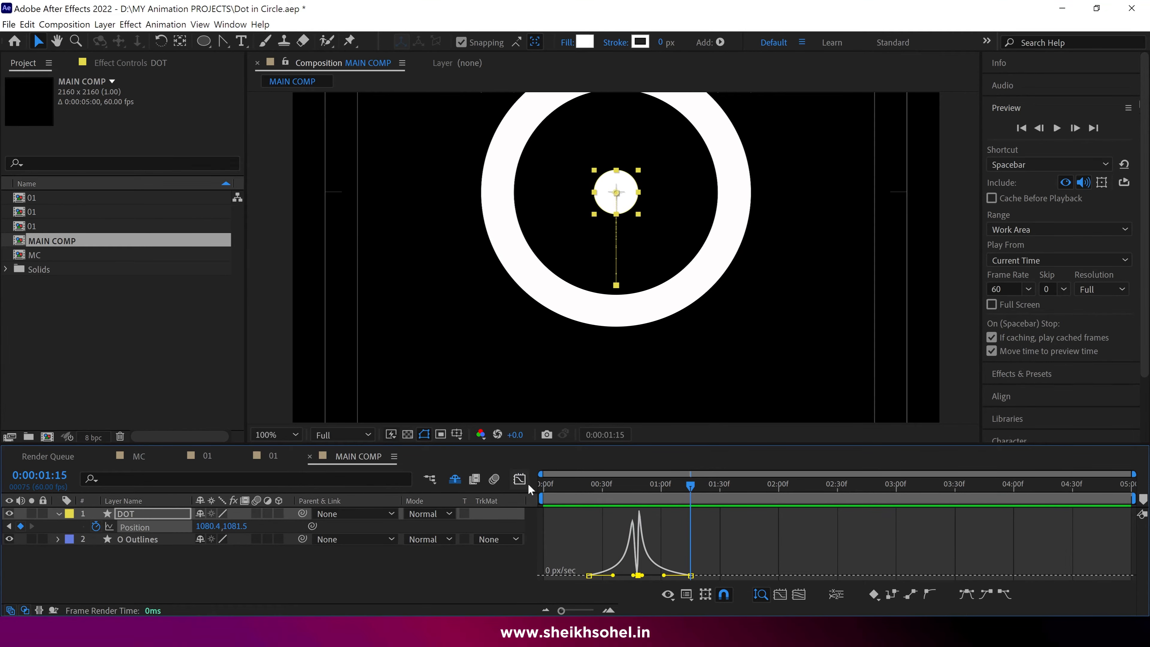
click(522, 481)
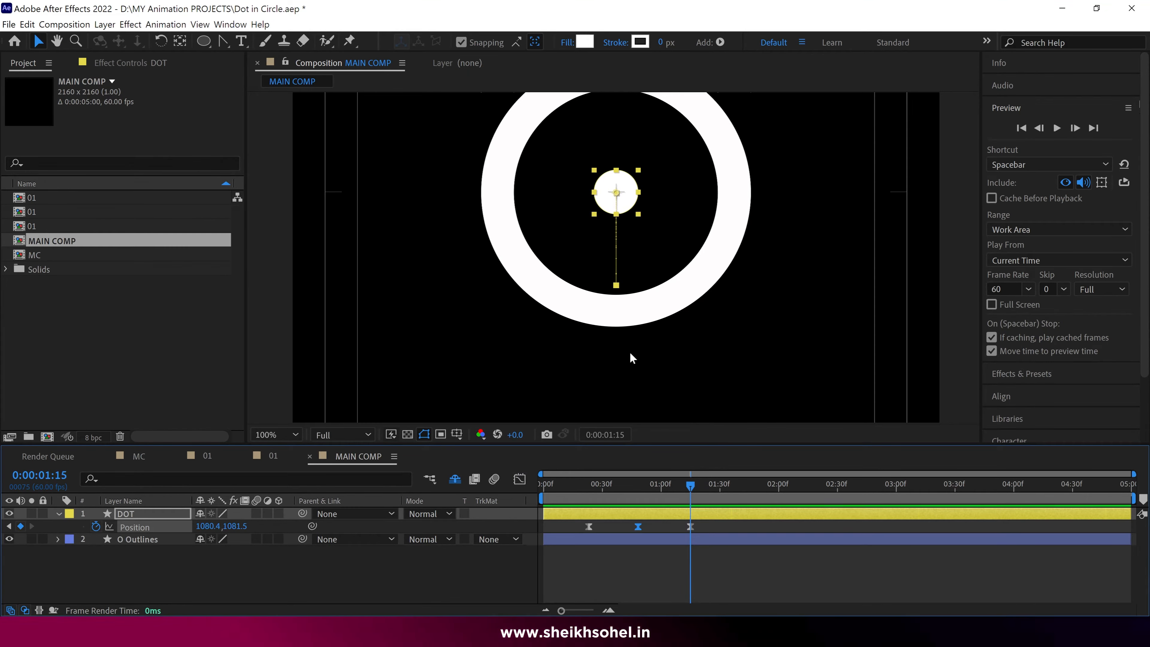
Step: Keyframe DOT's centre Position at 0:00:01:21 and move it onto the ring's lower-left inner edge, 842.4, 1276.5, at 0:00:01:39
scroll(630, 351, down, 1)
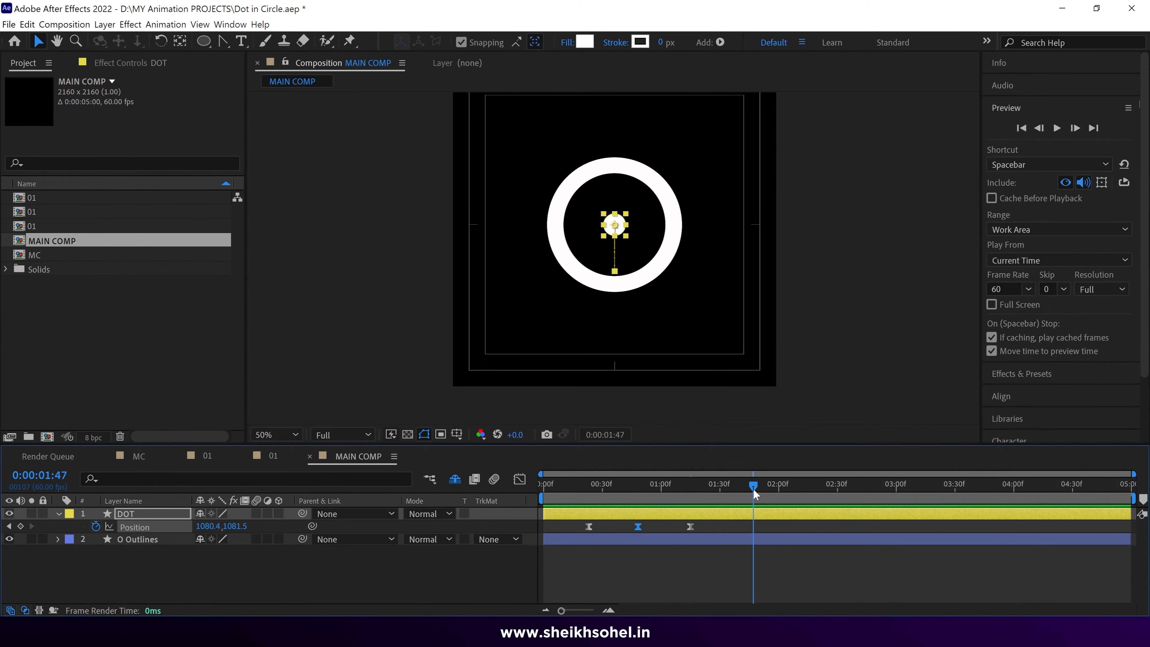
drag(753, 489, 703, 499)
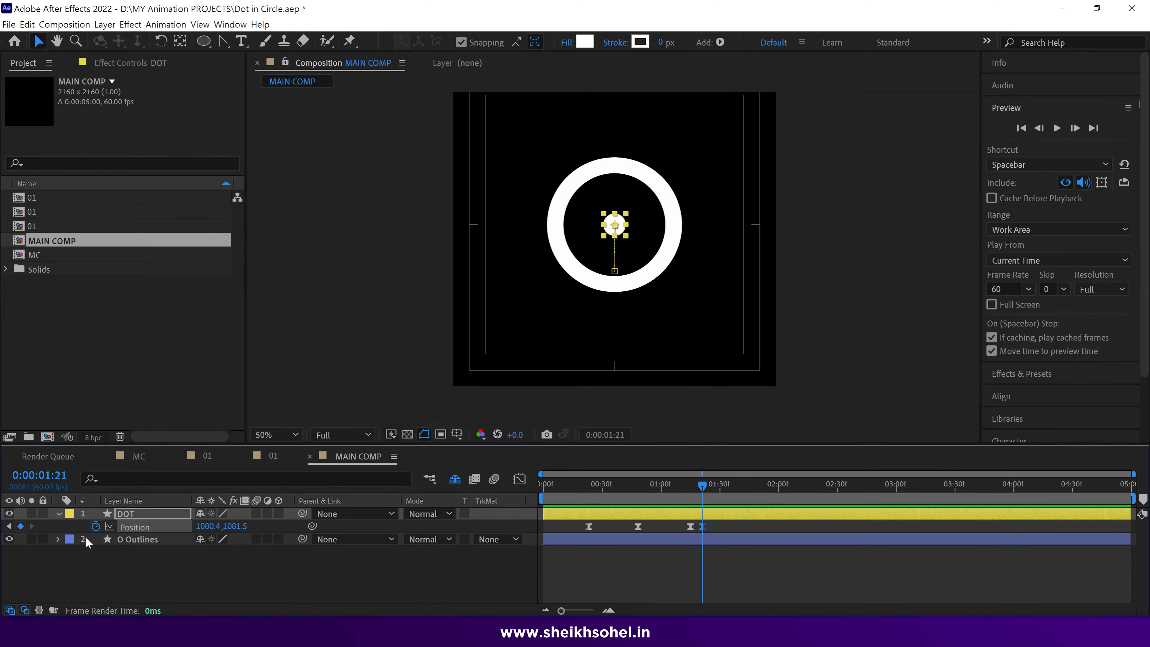
click(738, 487)
key(period)
drag(617, 259, 545, 315)
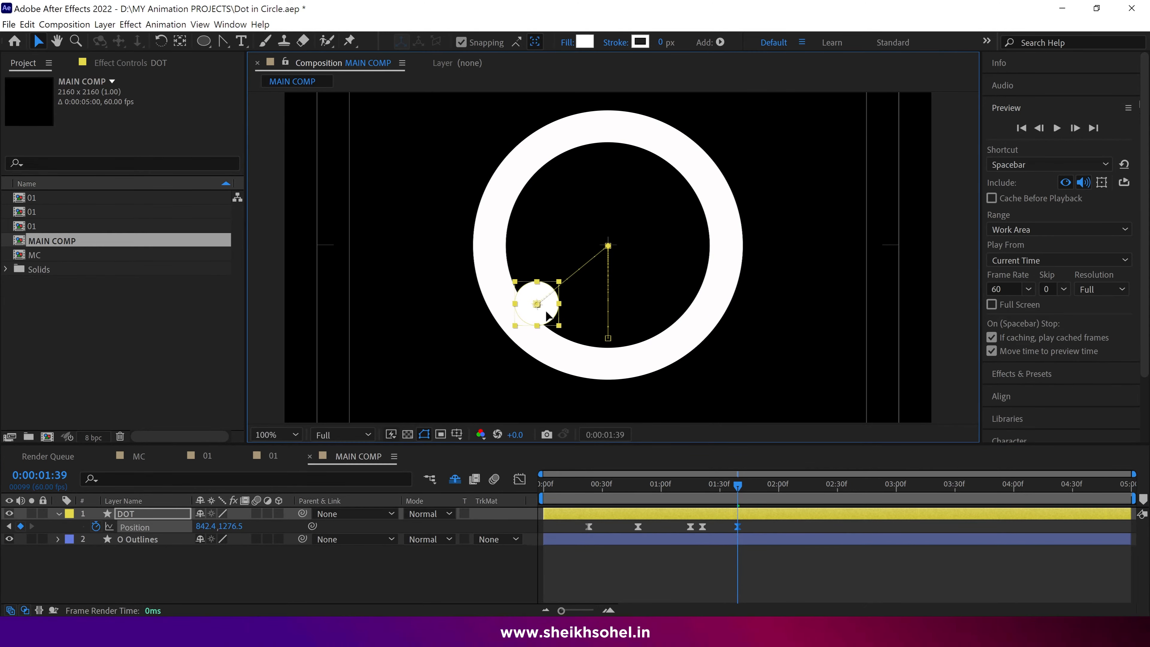
Step: Change the fill of the O Outlines ring to magenta
click(516, 339)
click(584, 42)
click(236, 193)
click(216, 192)
key(Return)
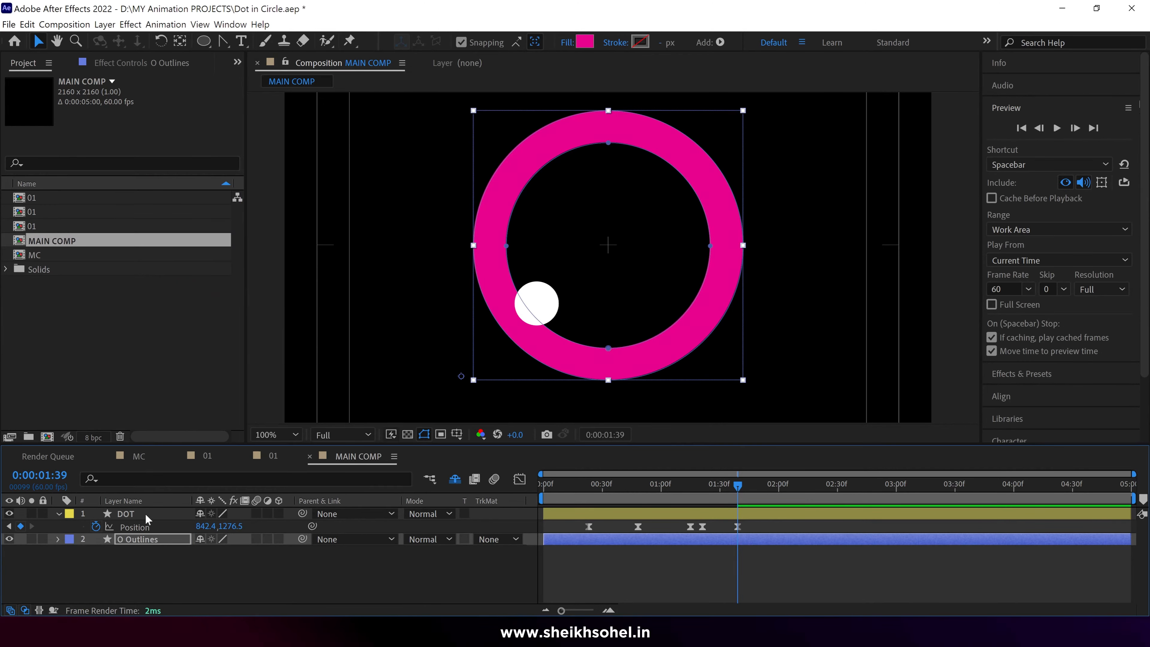
Step: Keyframe DOT hitting the ring's right, upper-left and lower-left inner edges, return it to the centre at 0:00:02:56, and preview the bounces
click(726, 516)
drag(538, 303, 565, 333)
click(808, 487)
click(867, 486)
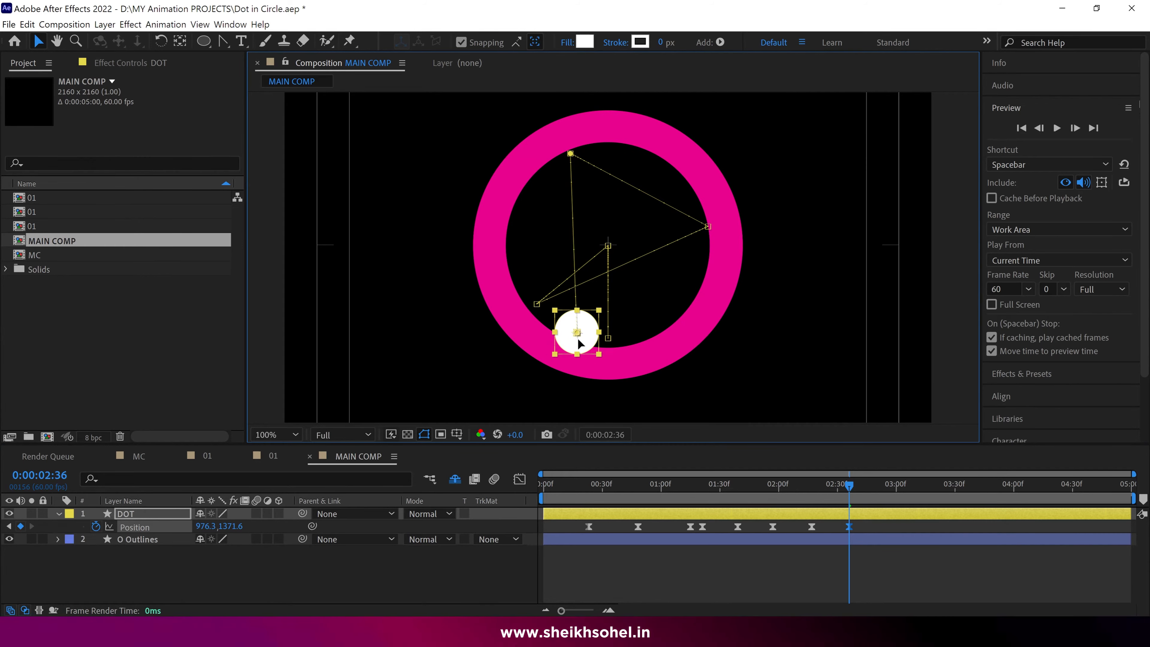
drag(858, 486, 888, 486)
drag(562, 322, 618, 263)
click(588, 526)
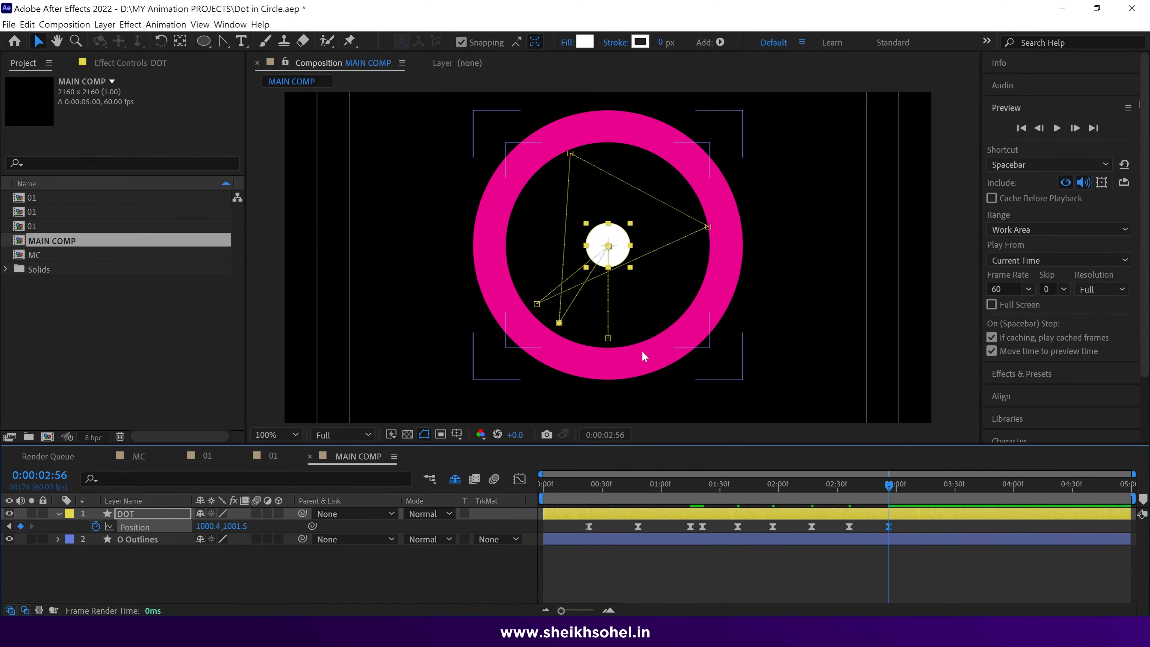
click(598, 483)
key(space)
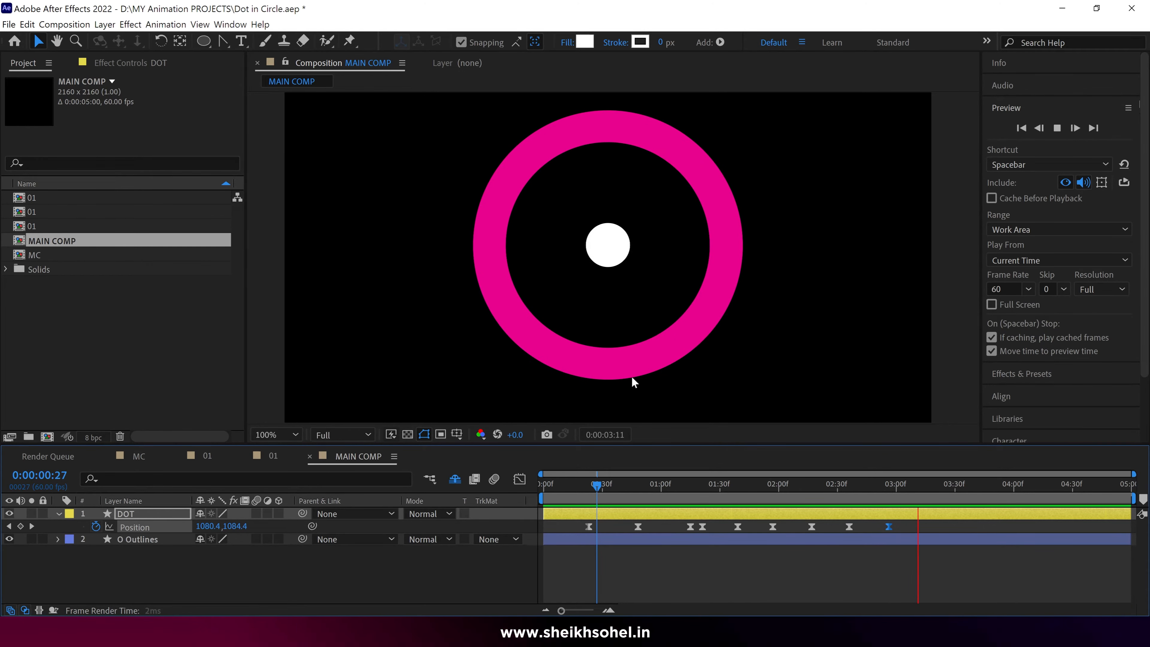
key(space)
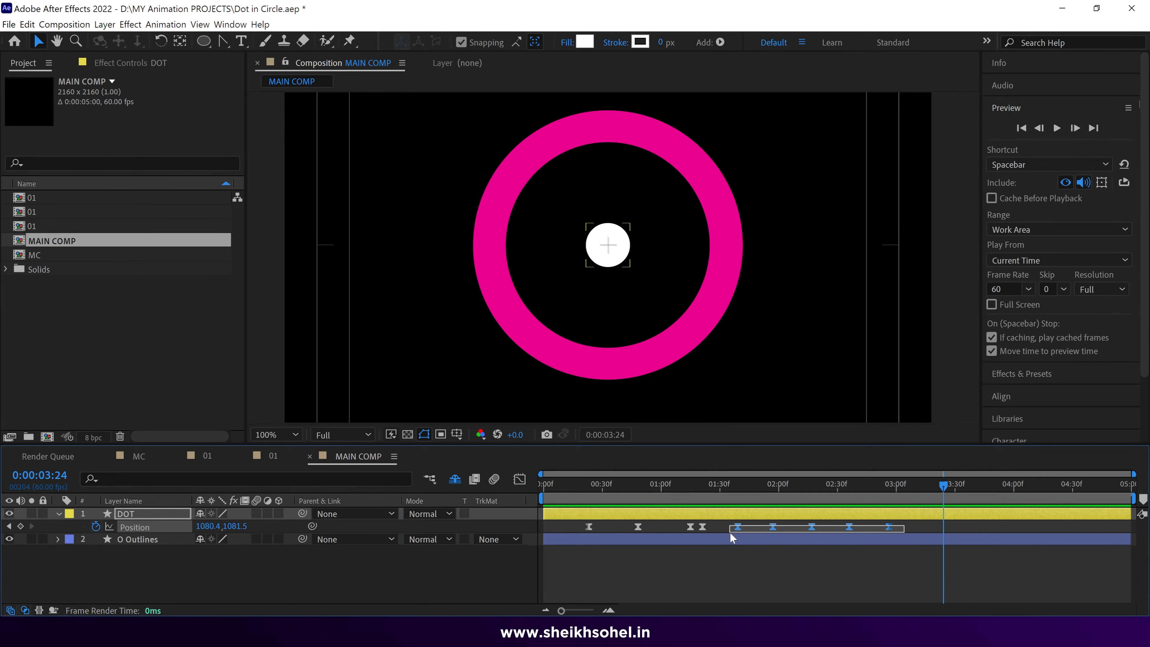
Step: Convert DOT's last five Position keyframes to linear interpolation and check the bounce movement along the timeline
drag(731, 533, 731, 534)
ctrl+click(738, 527)
click(699, 488)
key(space)
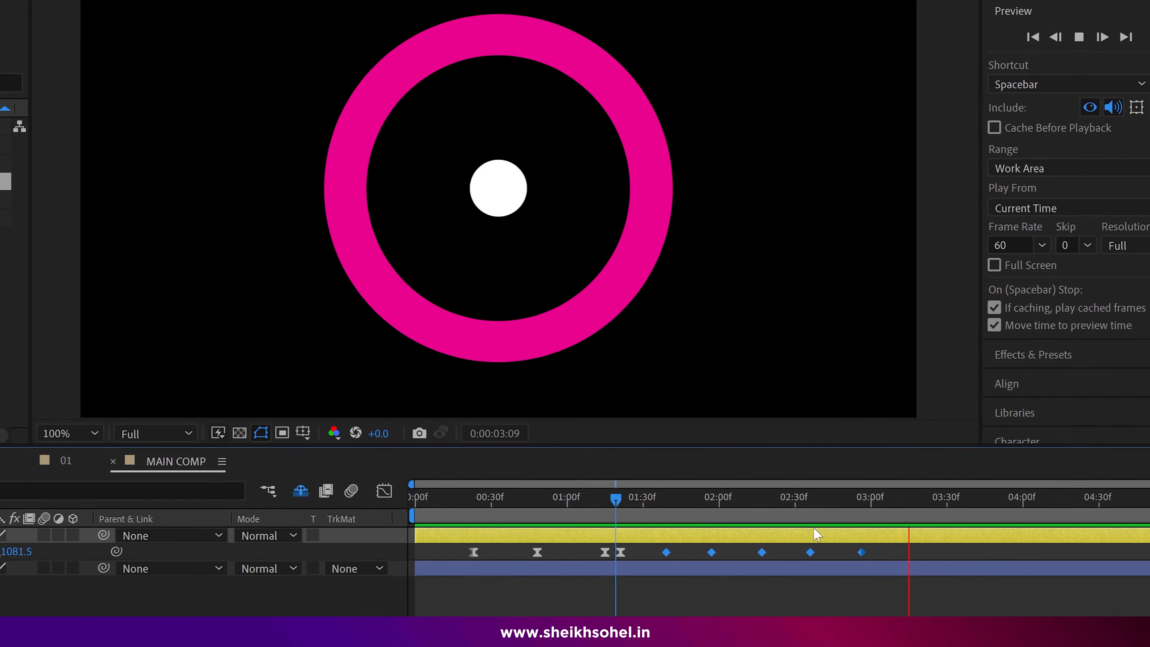
key(space)
click(725, 487)
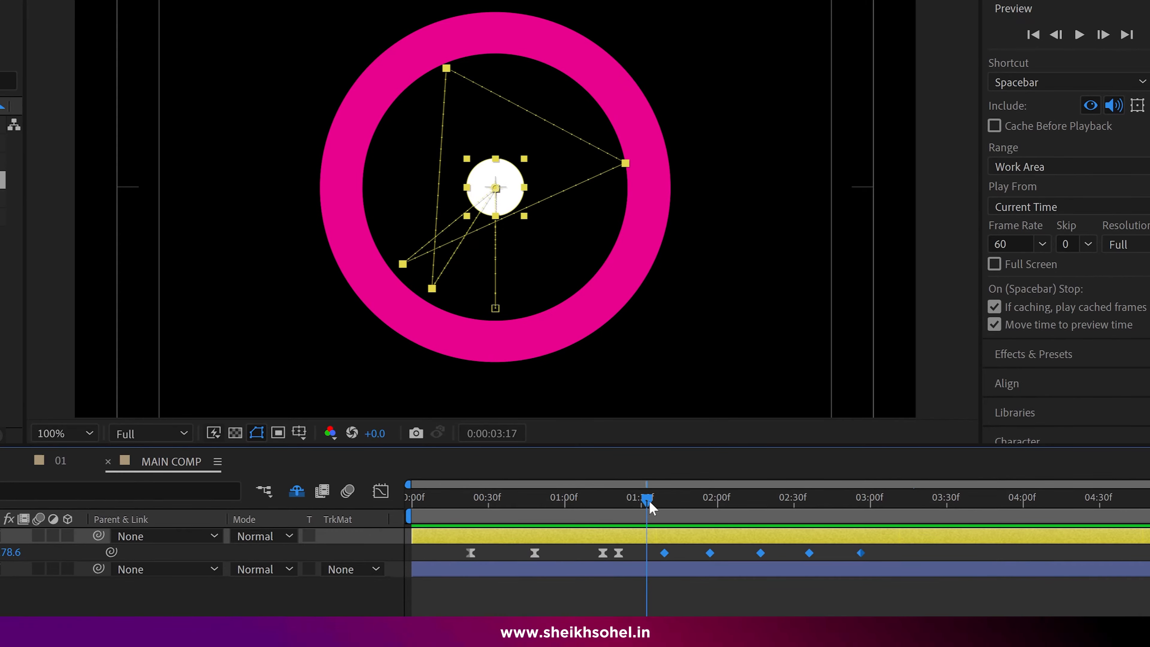
drag(649, 501, 669, 506)
Step: Apply Easy Ease to DOT's last Position keyframe and proportionally compress the bounce keyframes, keeping the one at 0:00:01:21 in place
drag(868, 544, 855, 562)
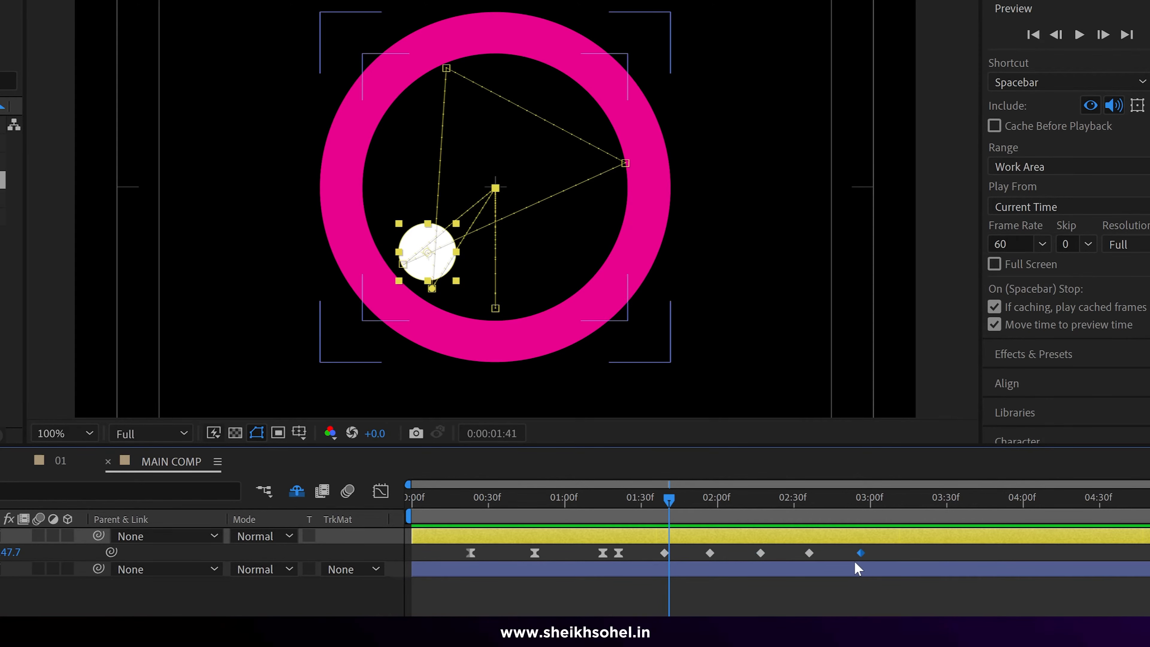
drag(910, 549, 662, 553)
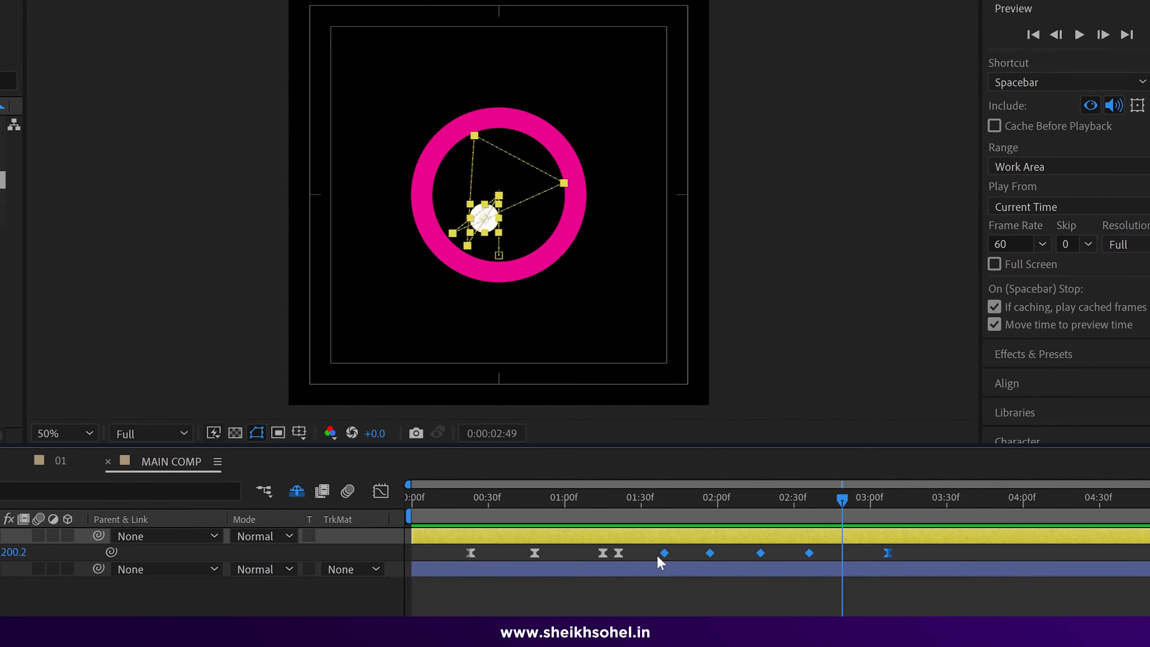
drag(890, 552, 810, 567)
key(ctrl+z)
shift+click(617, 554)
Step: Tighten the spacing of DOT's bounce keyframes so the return ends at about 0:00:02:34, and preview the animation from the start
click(624, 501)
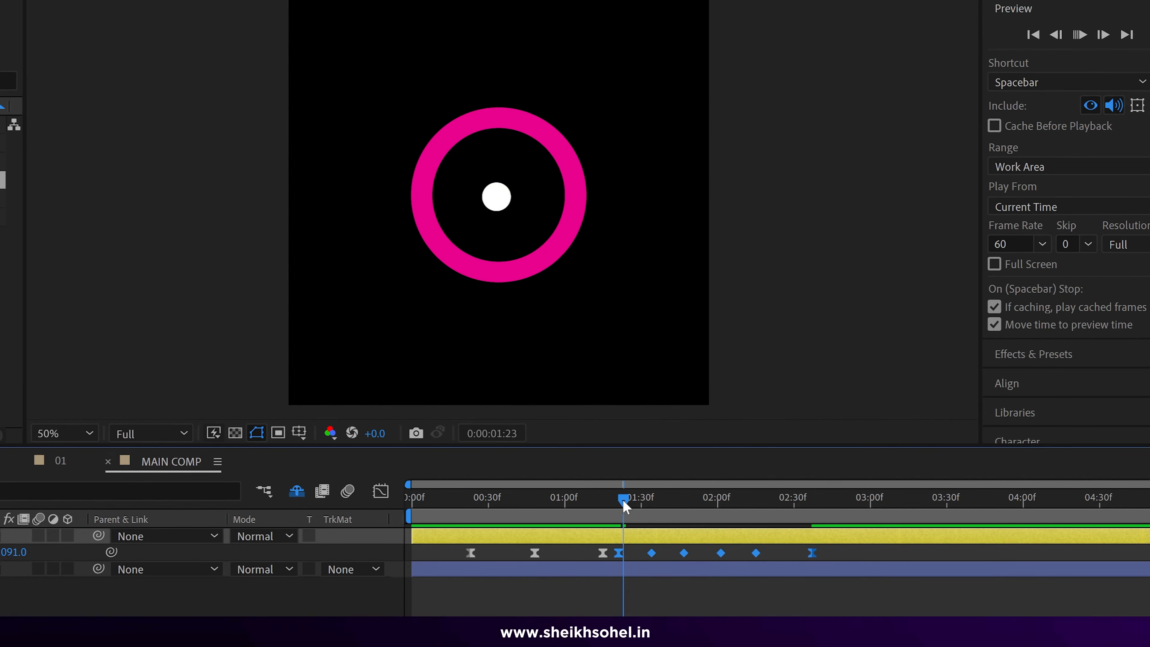
click(624, 500)
key(space)
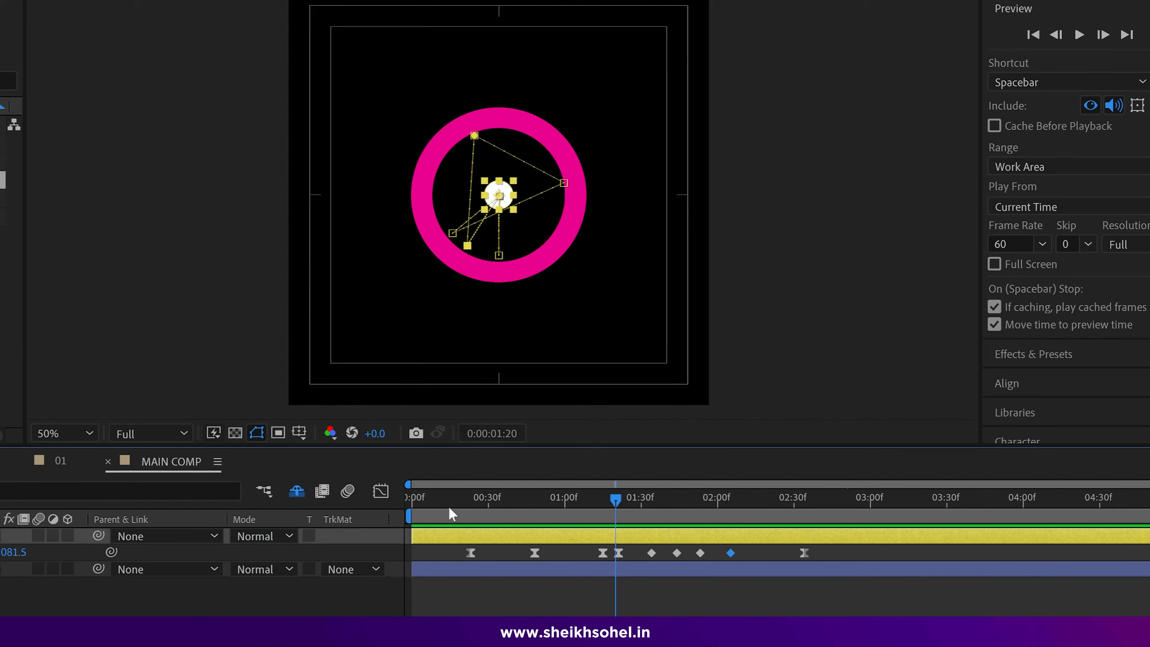
key(space)
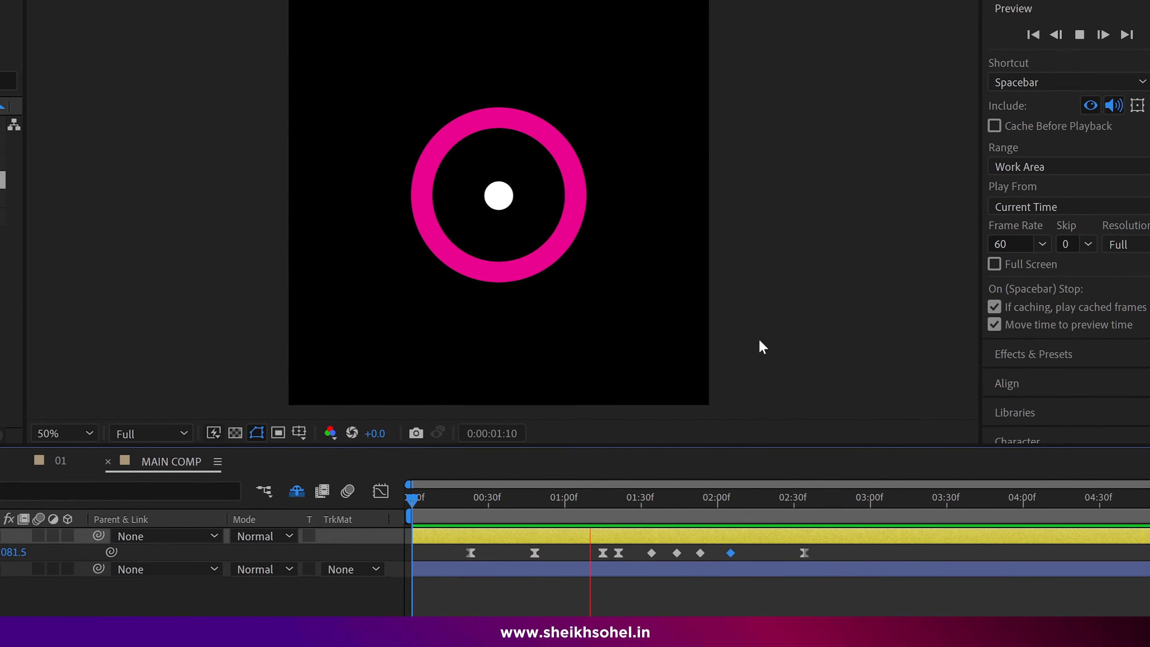
key(space)
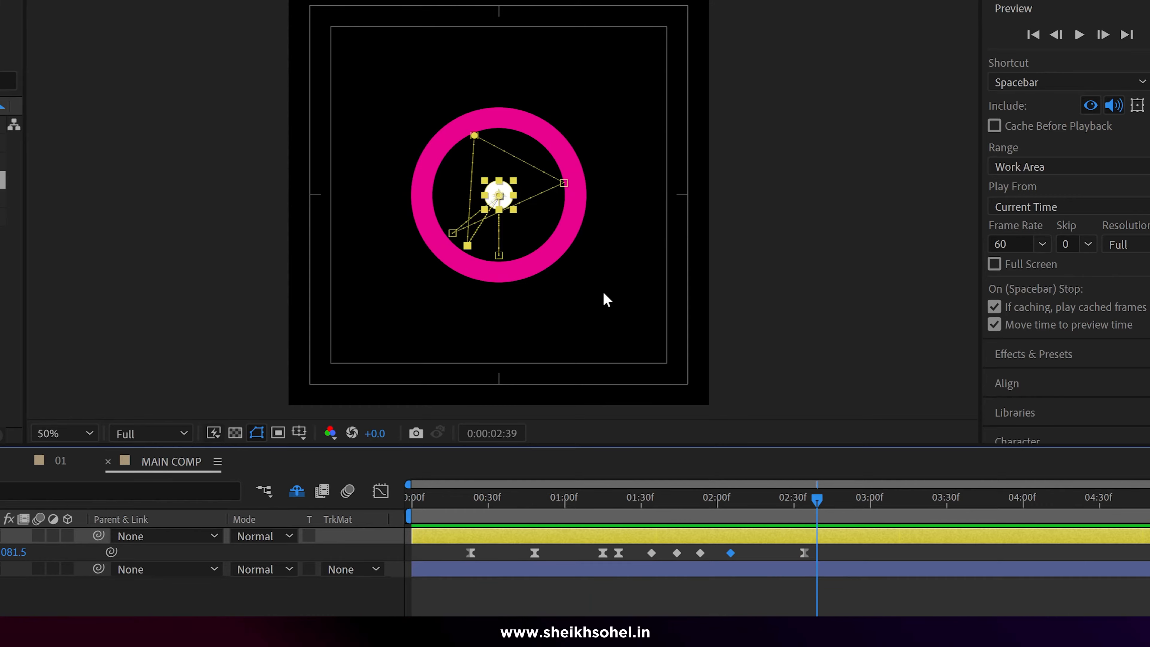
Step: Show the keyframes of both layers and place a copied inner Path keyframe of O Outlines at 0:00:01:34, where DOT first hits lower-left
key(period)
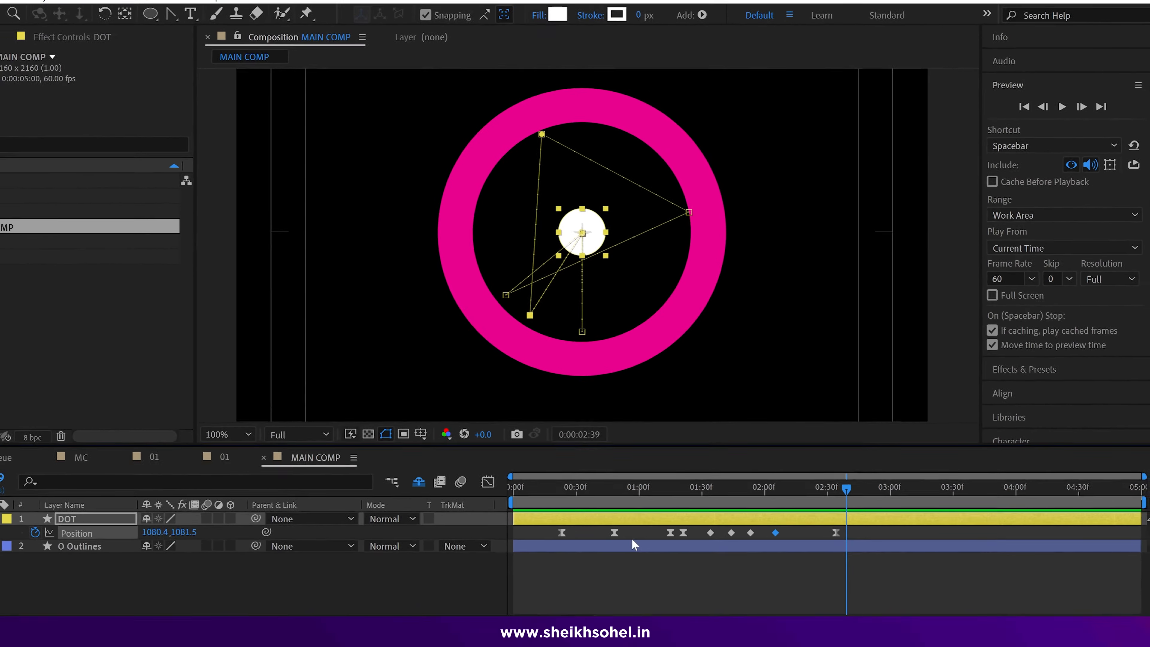
click(551, 572)
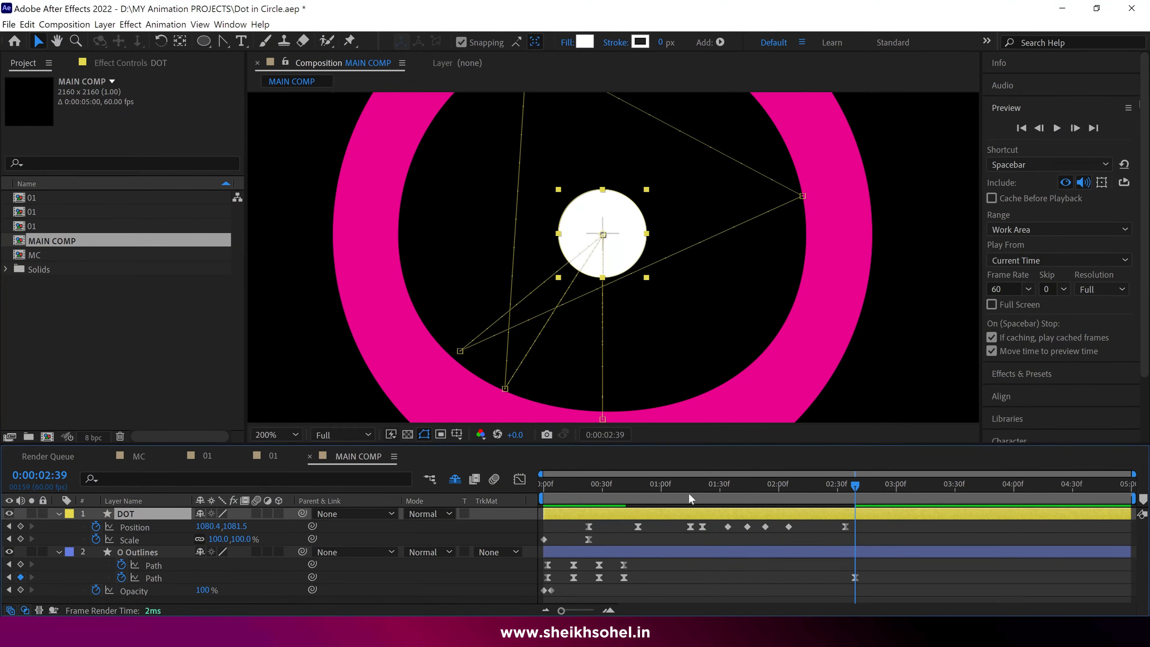
drag(688, 492, 725, 502)
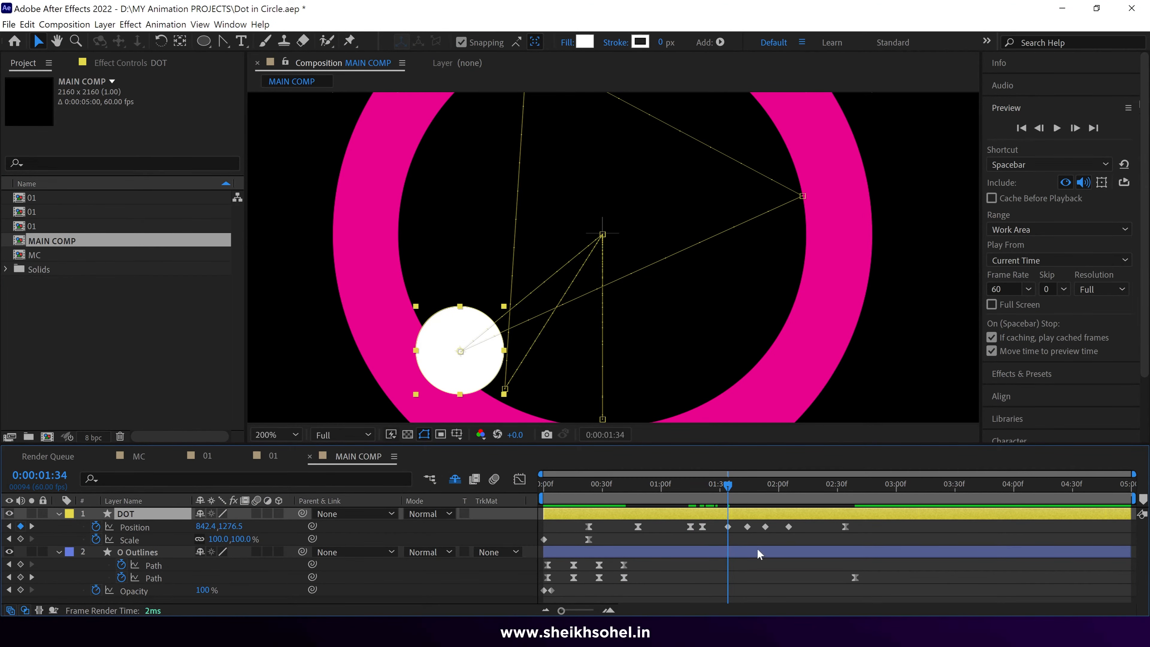
drag(854, 577, 727, 583)
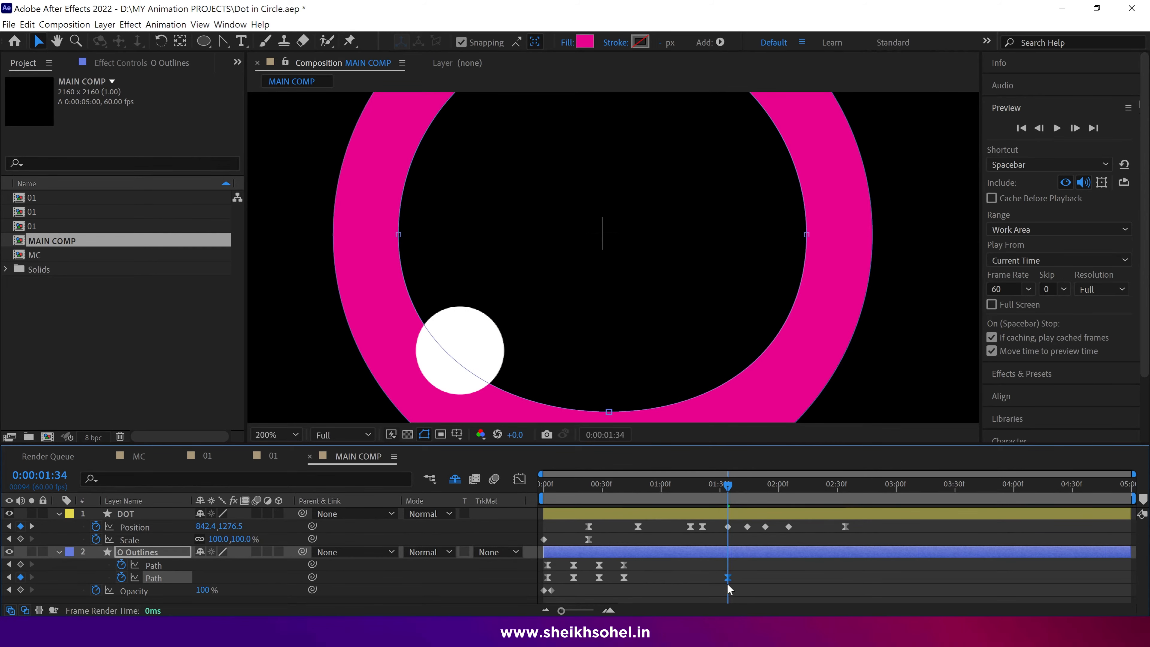
Step: Reshape the ring's inner path with the Pen tool at 0:00:01:34 so it bulges around DOT at the lower-left and flattens at the bottom
key(g)
click(399, 235)
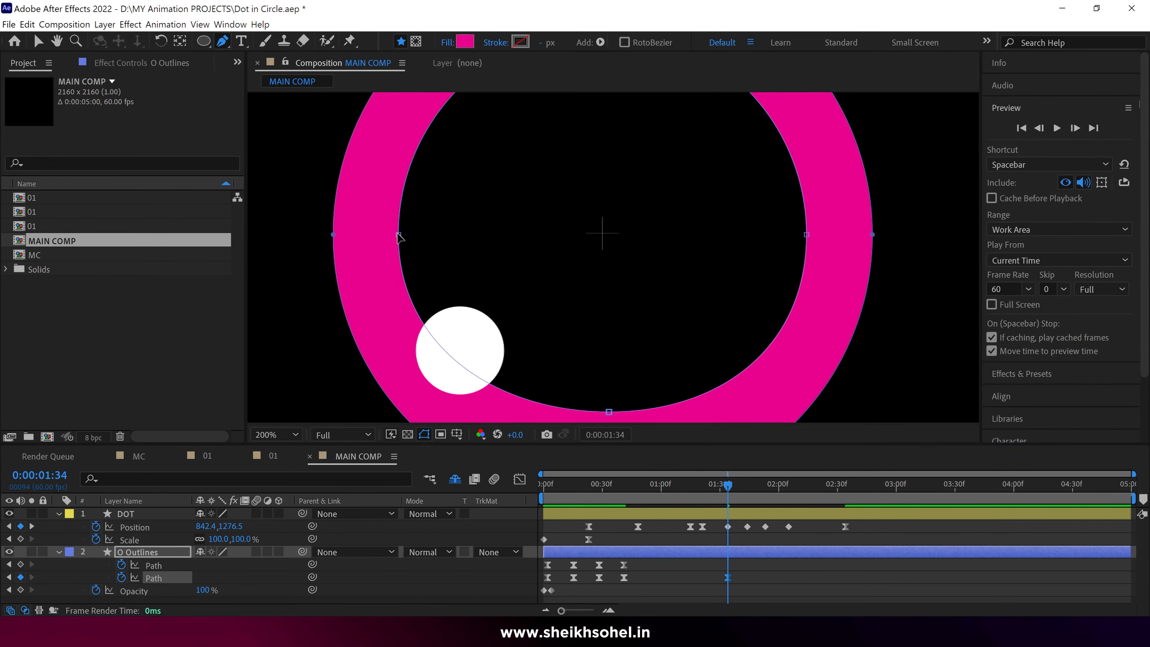
drag(384, 385, 373, 400)
drag(496, 357, 491, 314)
drag(492, 369, 480, 377)
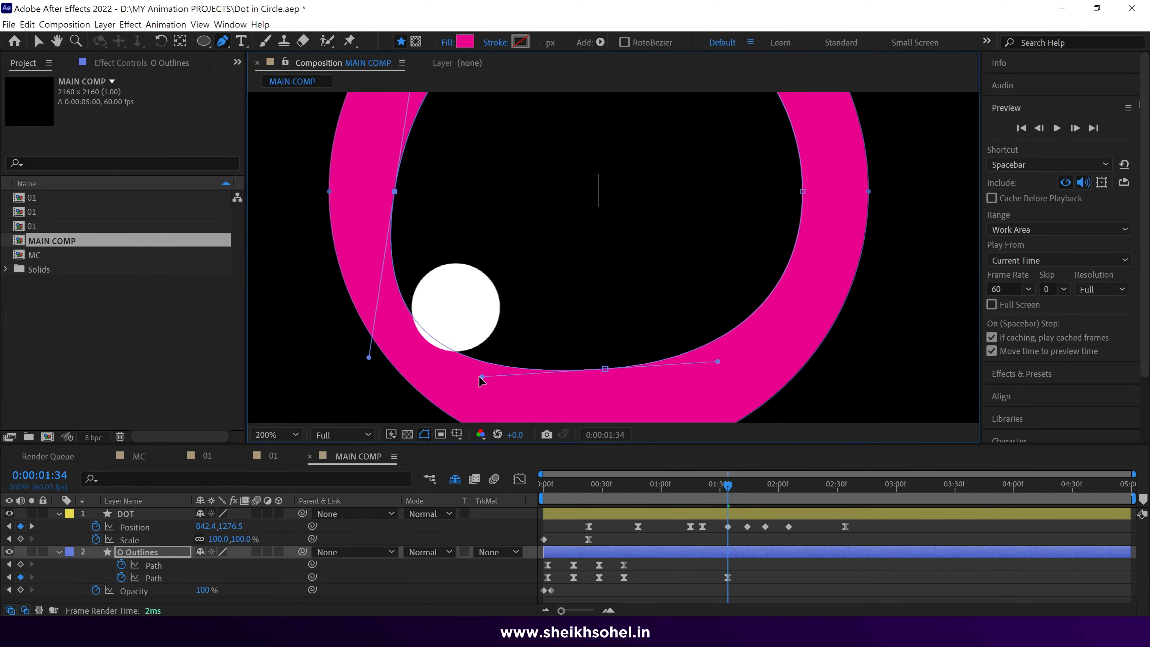
scroll(508, 334, down, 2)
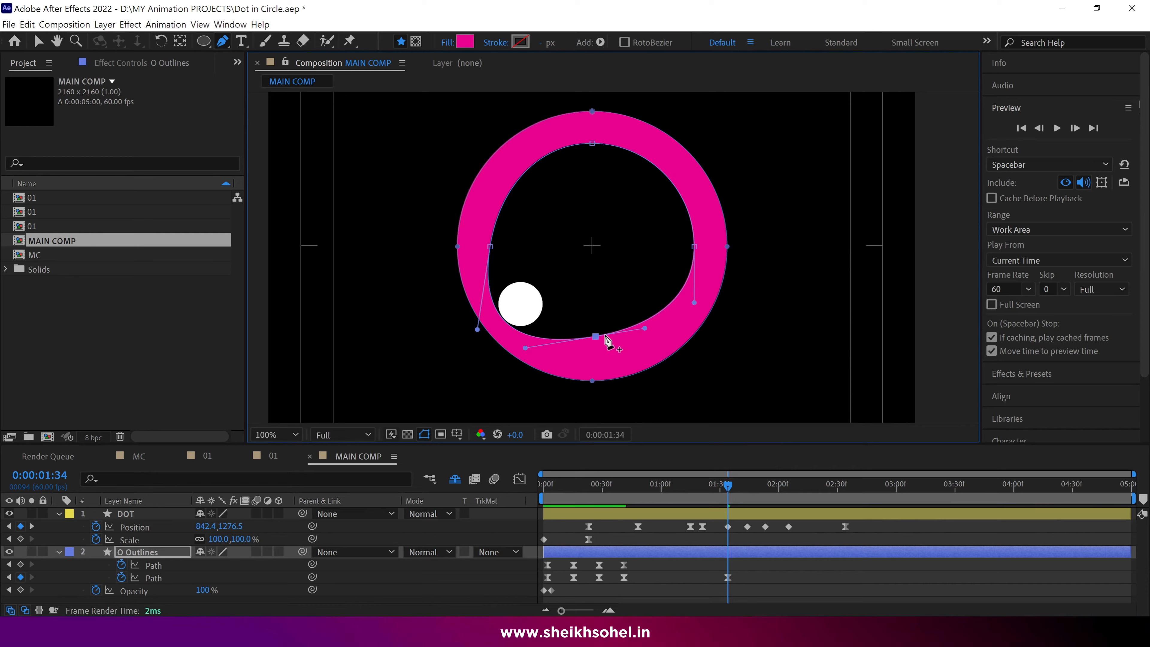
click(493, 248)
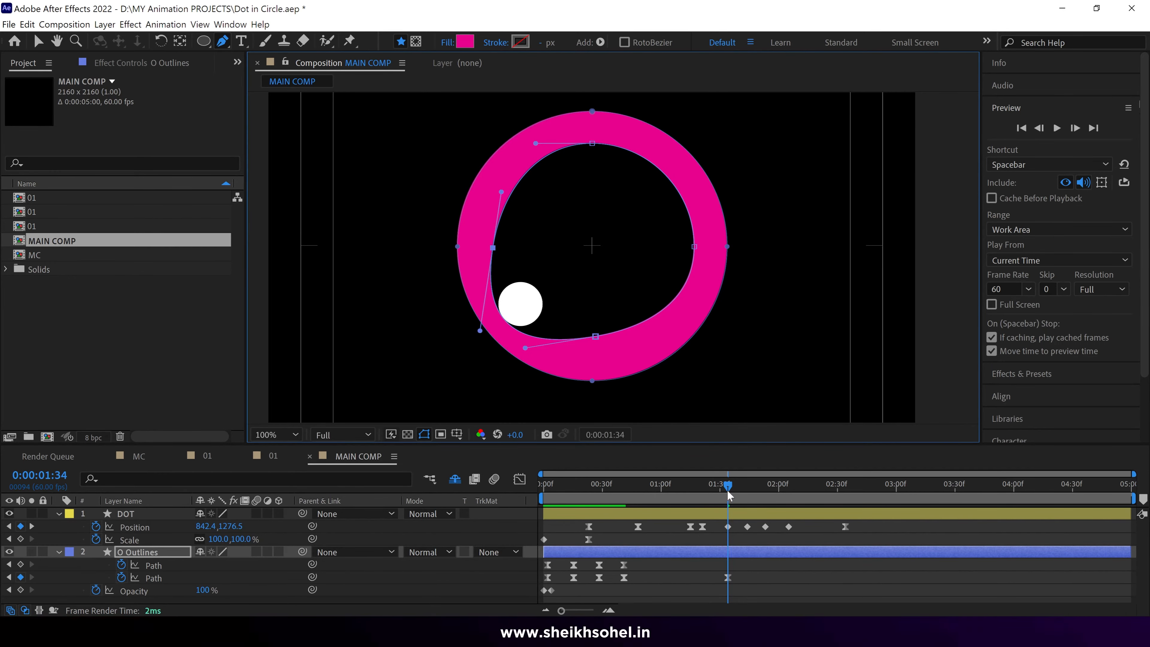
Step: Place a copy of the undeformed inner Path keyframe at 0:00:01:32 and make the keyframes at 0:00:01:32 and 0:00:01:34 linear
drag(728, 492, 722, 494)
scroll(747, 518, up, 2)
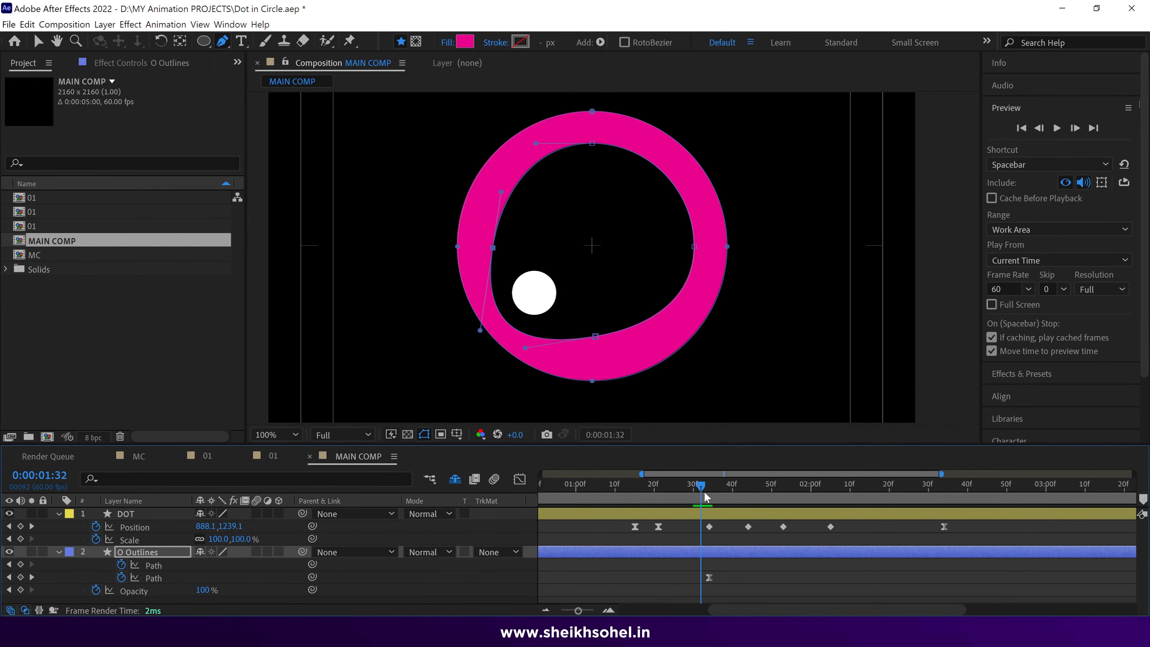
scroll(692, 551, down, 2)
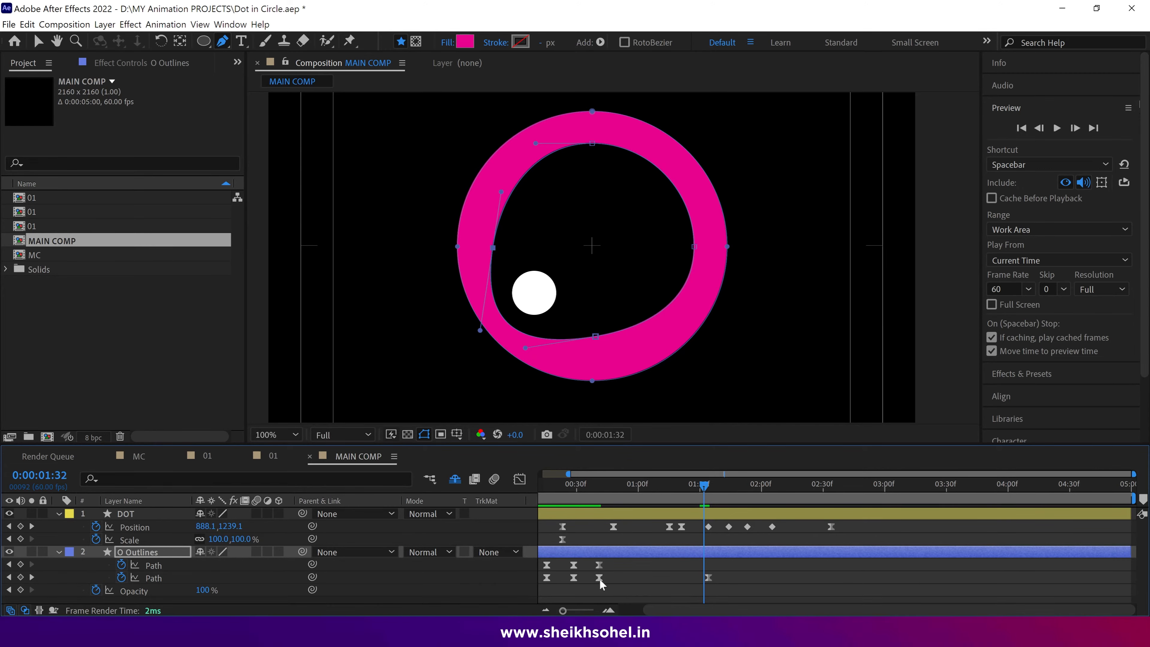
drag(600, 578, 703, 580)
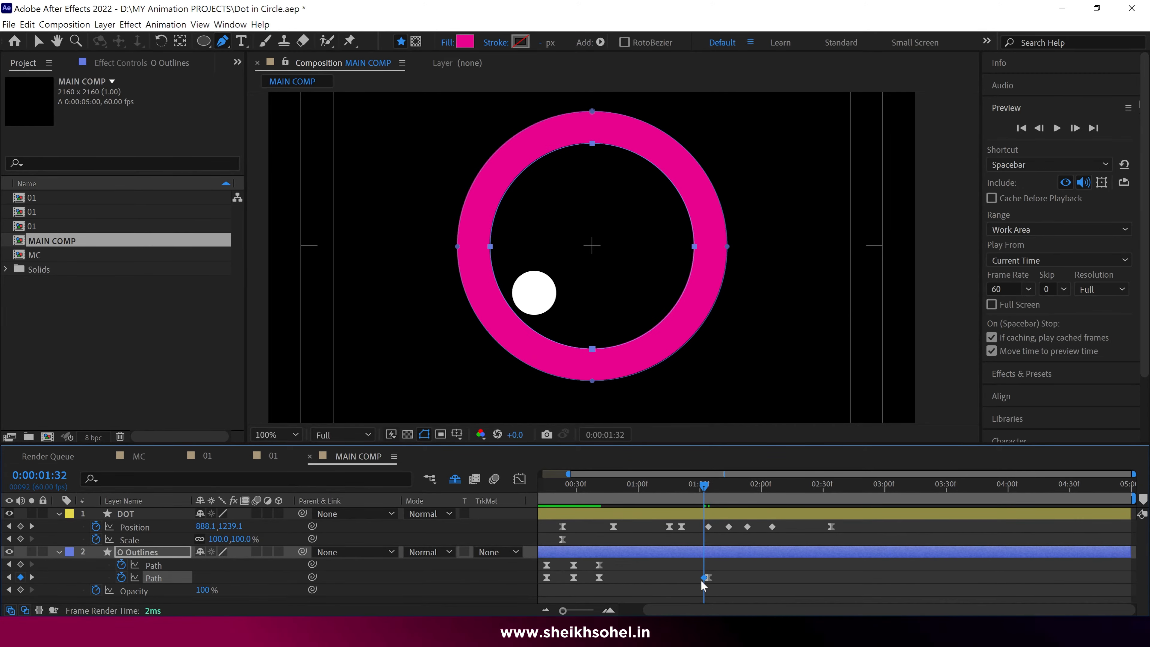
scroll(721, 506, up, 3)
click(719, 486)
ctrl+click(728, 578)
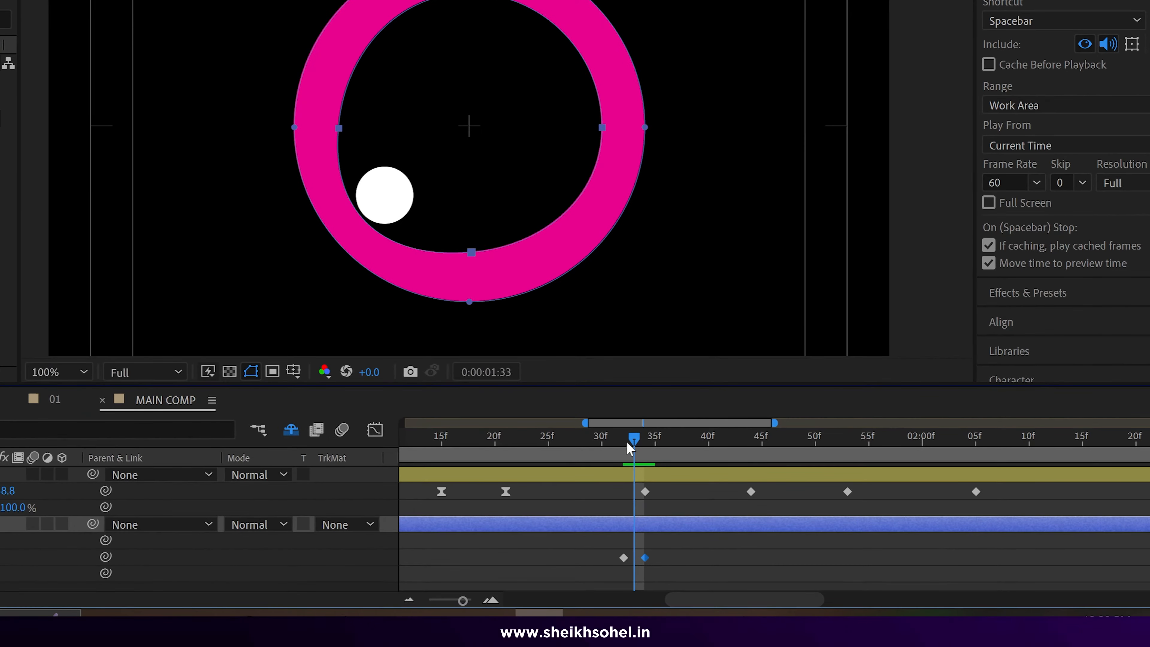
Step: Paste a copy of the undeformed inner Path keyframe of O Outlines at 0:00:01:36
drag(629, 448, 669, 448)
click(624, 558)
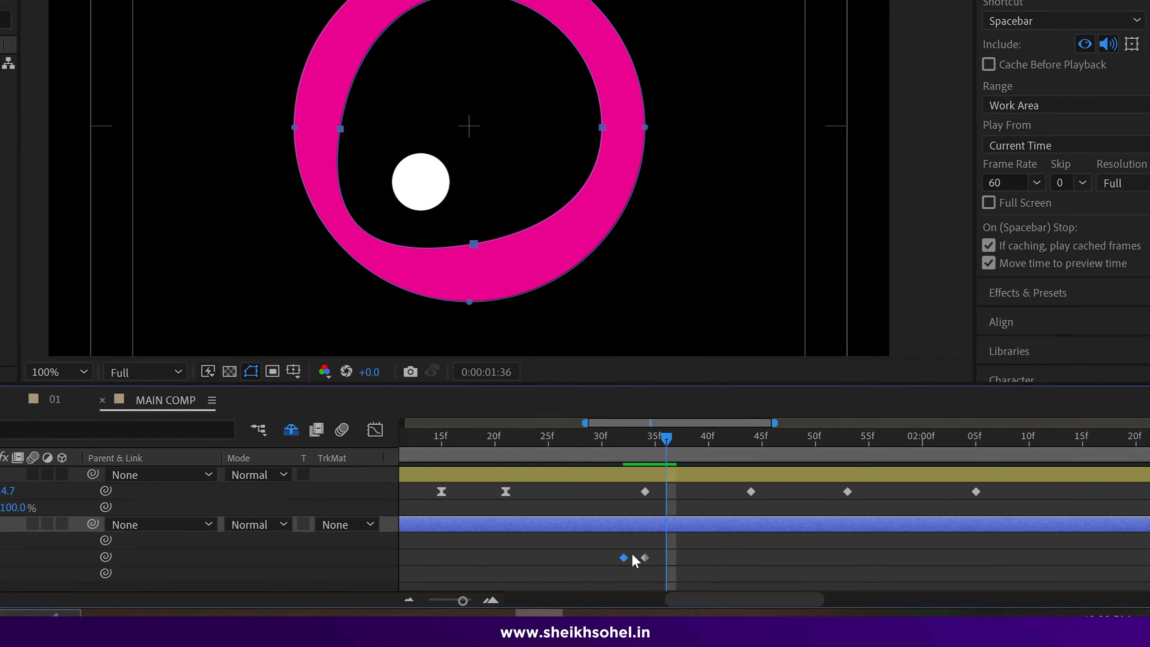
key(ctrl+v)
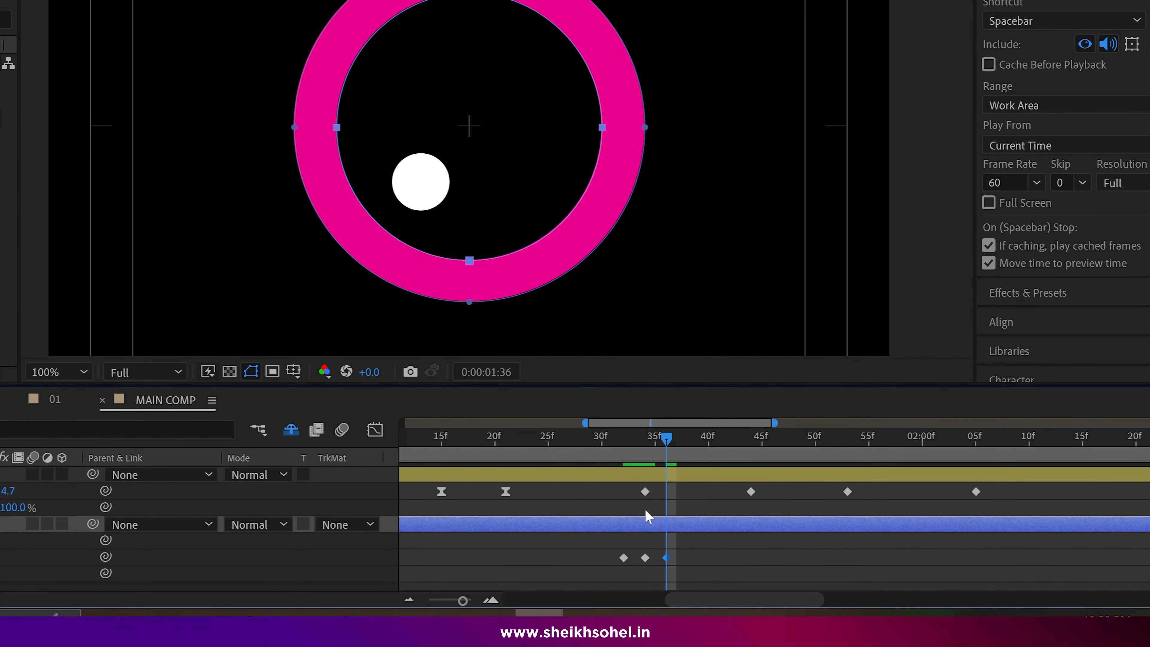
Step: Adjust the ring's inner path with the Pen tool at 0:00:01:33 so its lower-left curve touches the edge of DOT
drag(668, 440, 655, 467)
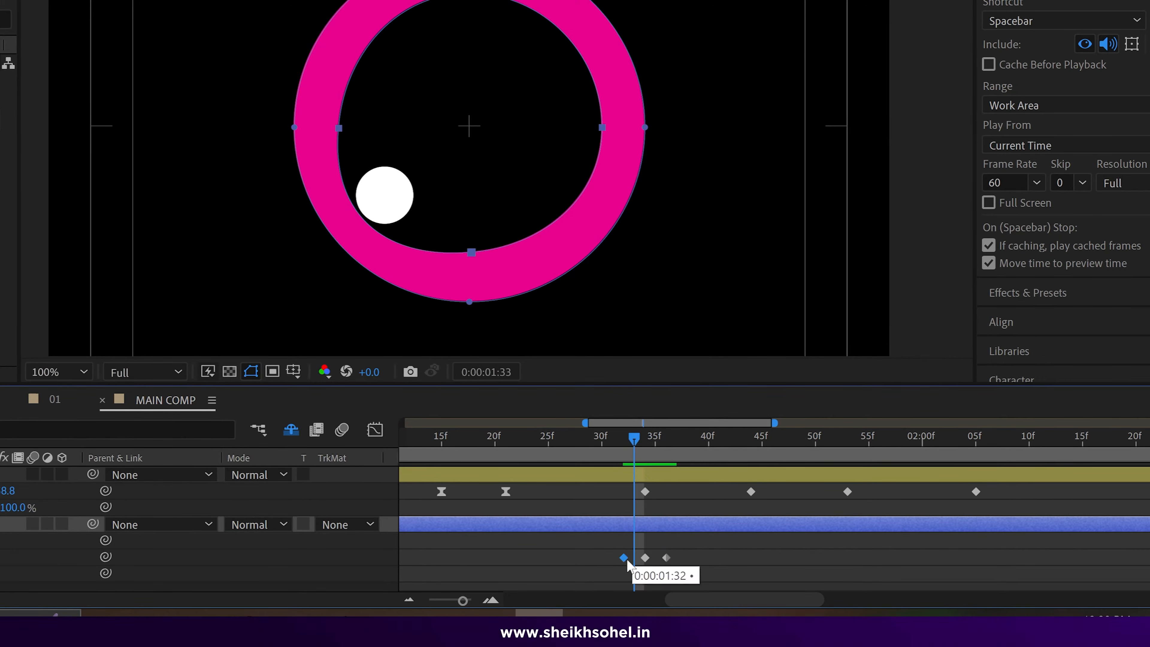
scroll(627, 560, up, 4)
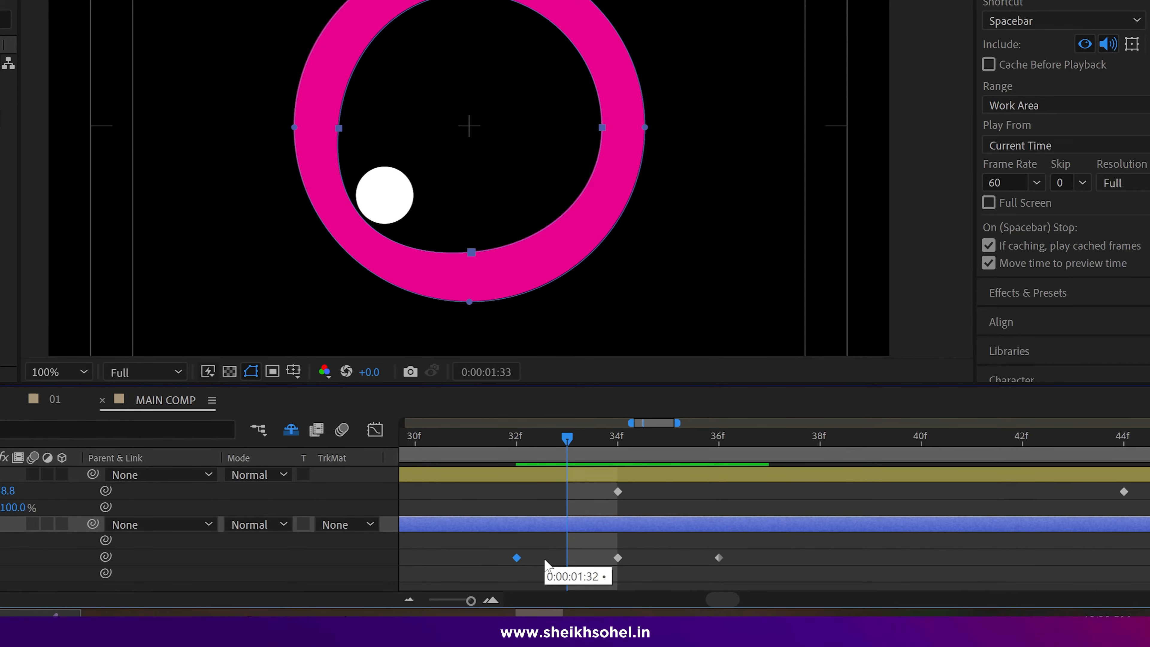
key(g)
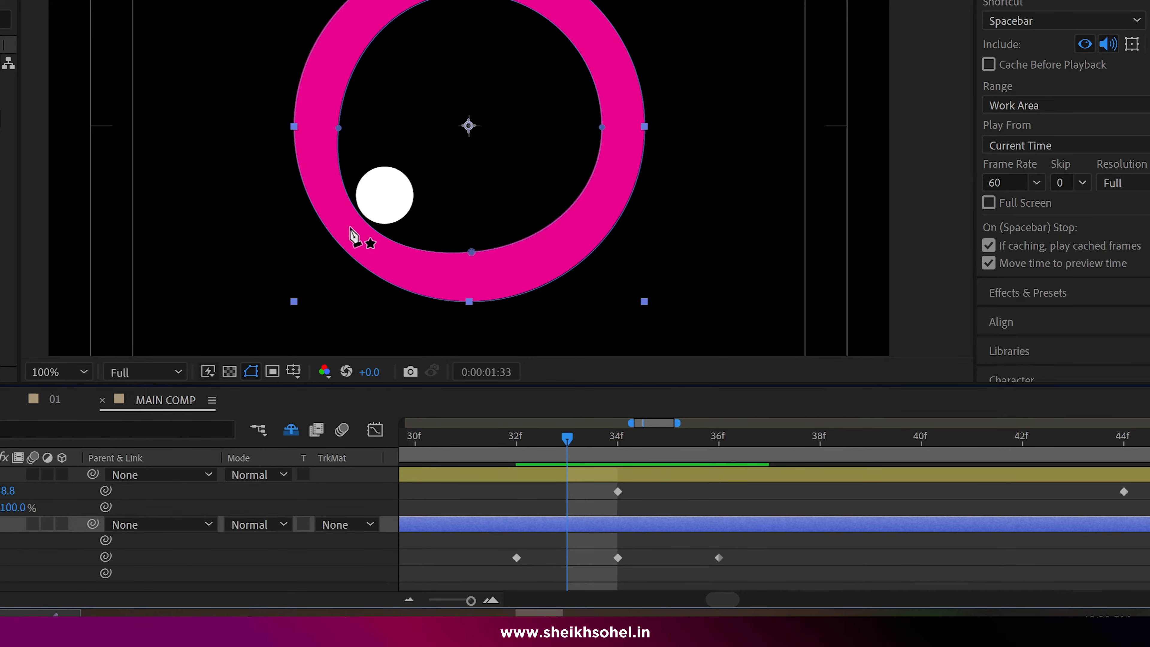
click(338, 128)
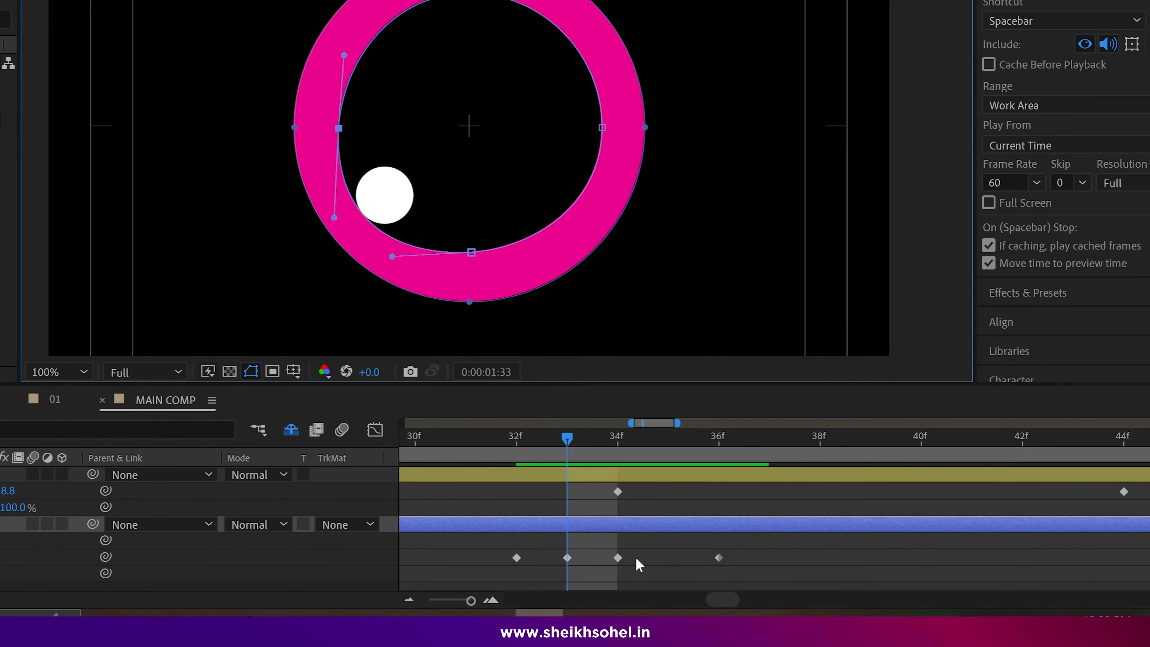
Step: Move the inner Path's return keyframe to 0:00:01:38, give it Easy Ease, and preview the deformation
scroll(640, 558, down, 3)
drag(628, 439, 636, 440)
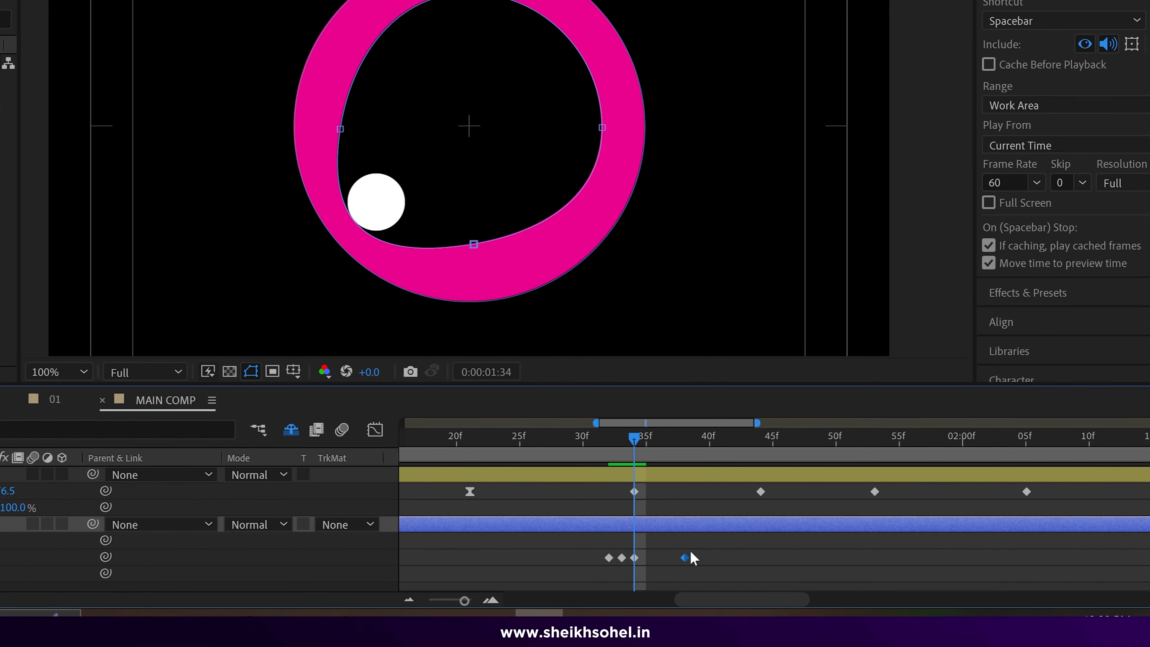
scroll(696, 568, down, 5)
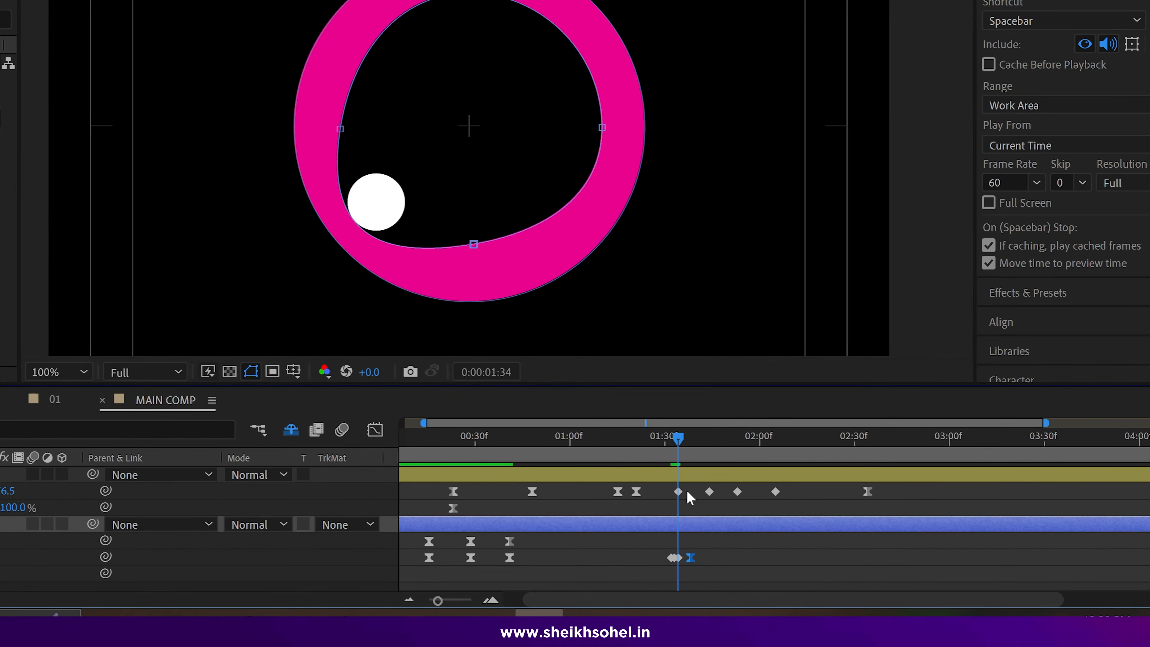
drag(678, 440, 709, 458)
key(space)
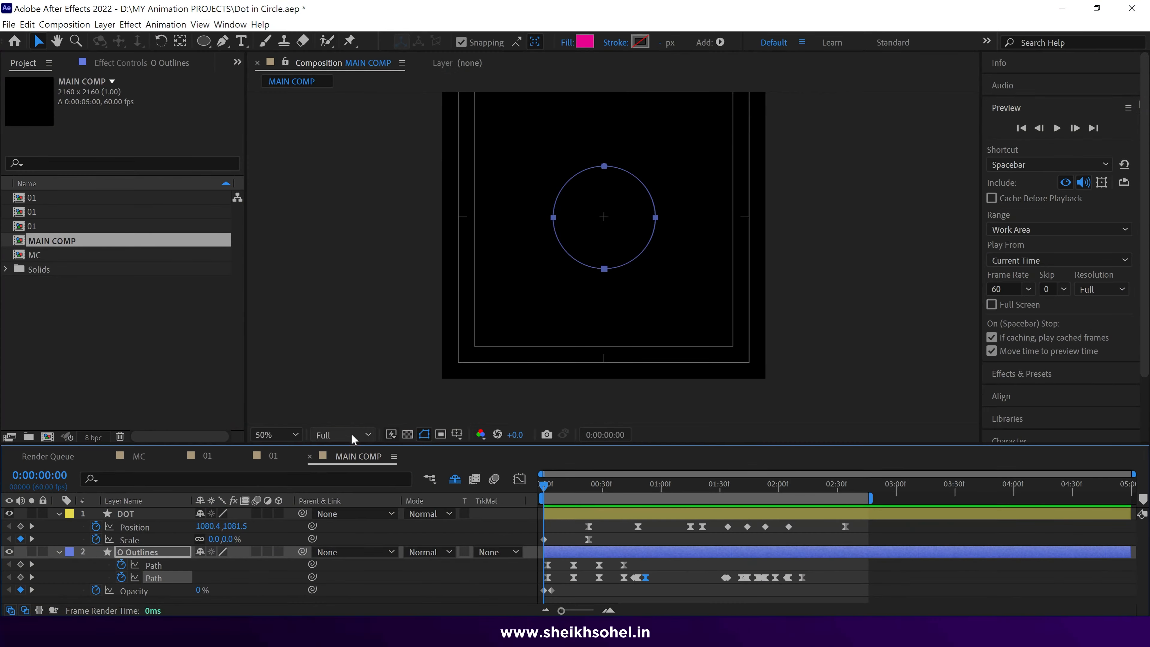
Step: Fit the whole composition in the viewer and preview the complete bounce animation
click(276, 435)
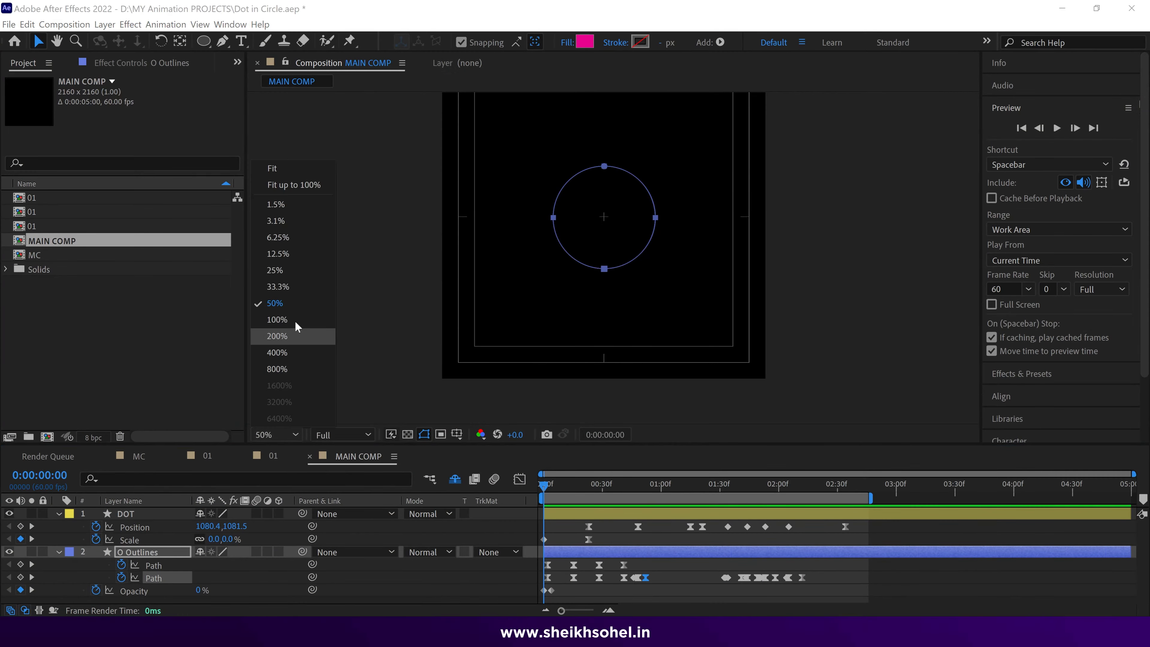
click(278, 167)
key(space)
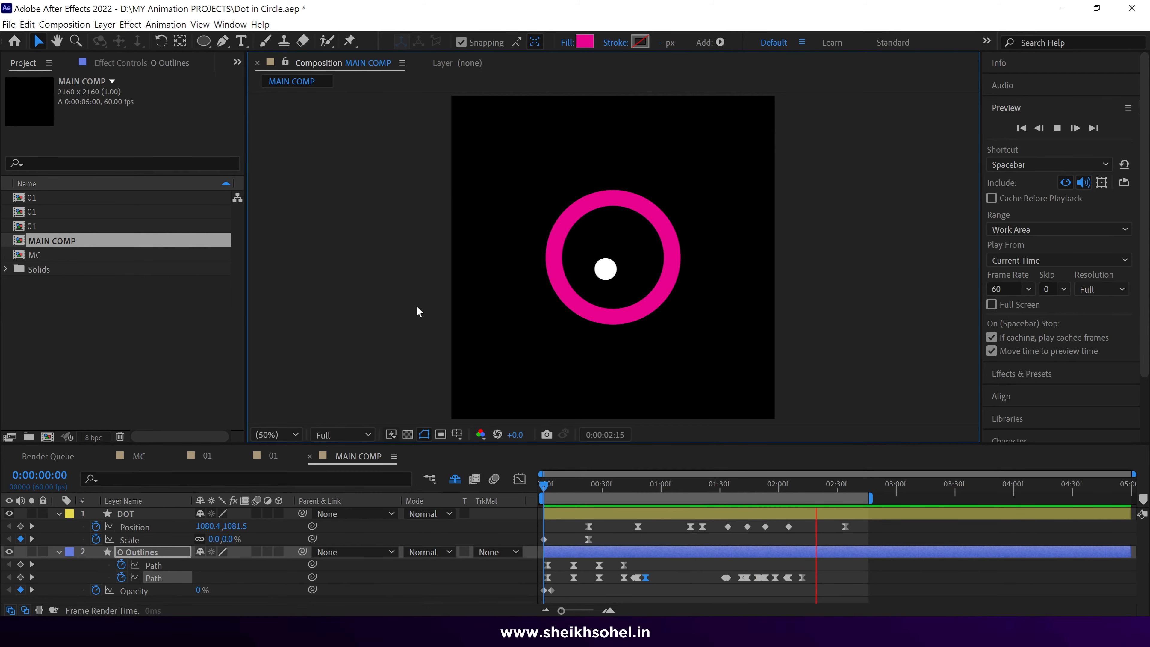
key(space)
Step: Keyframe DOT's Scale at 100% at 0:00:02:41 and at 0% at 0:00:03:14
drag(844, 490, 858, 491)
key(u)
click(132, 525)
click(128, 513)
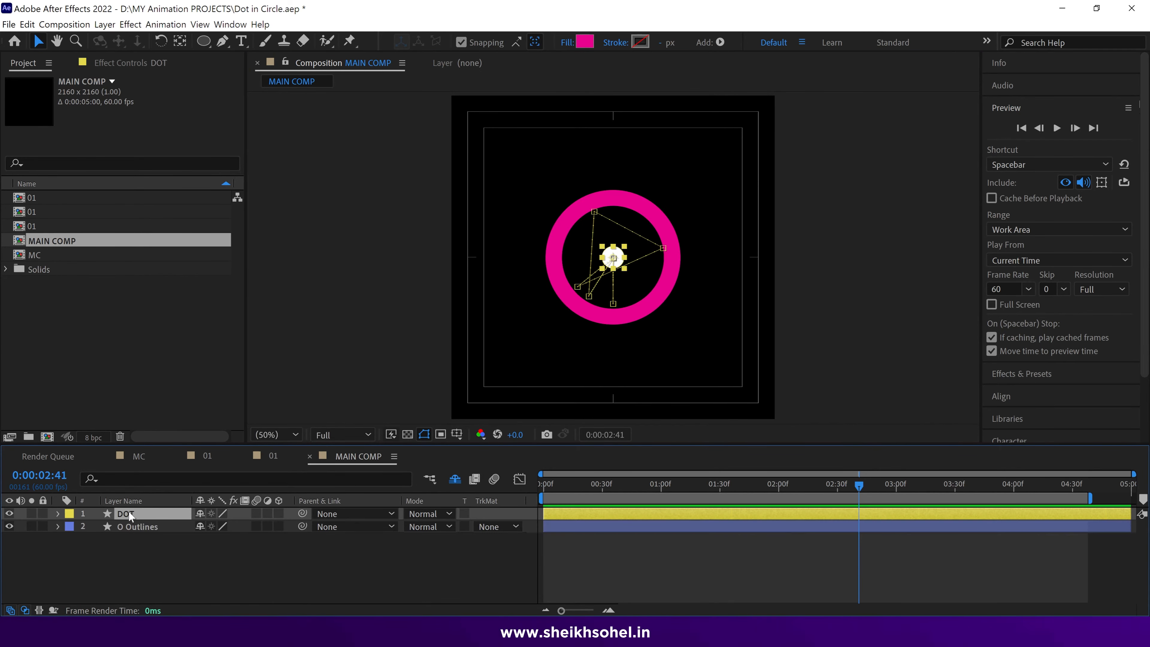
key(s)
click(21, 526)
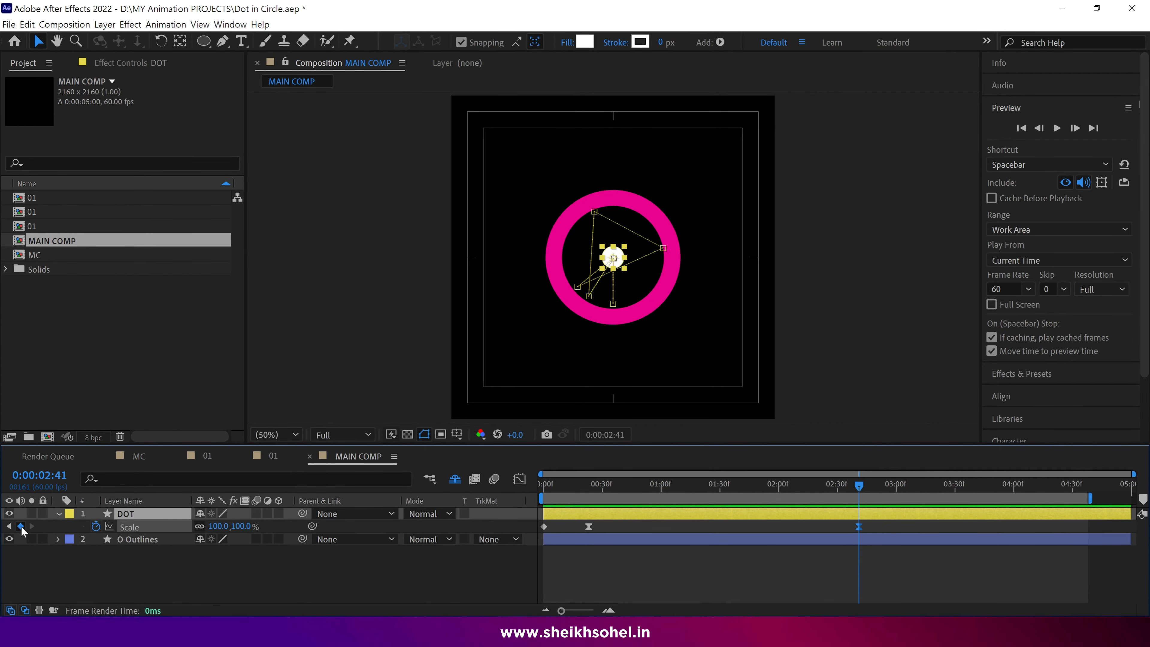
click(924, 484)
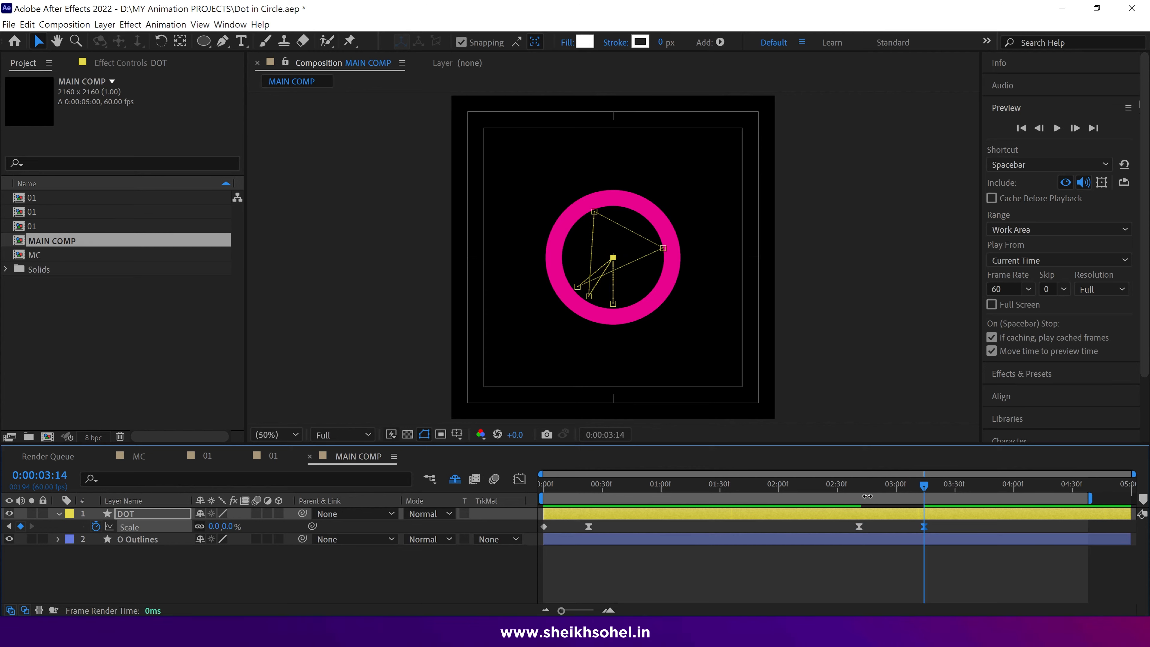
Step: Lengthen the outgoing ease of DOT's Scale keyframe at 0:00:02:41 in the speed graph, and preview the shrink
click(858, 485)
click(519, 479)
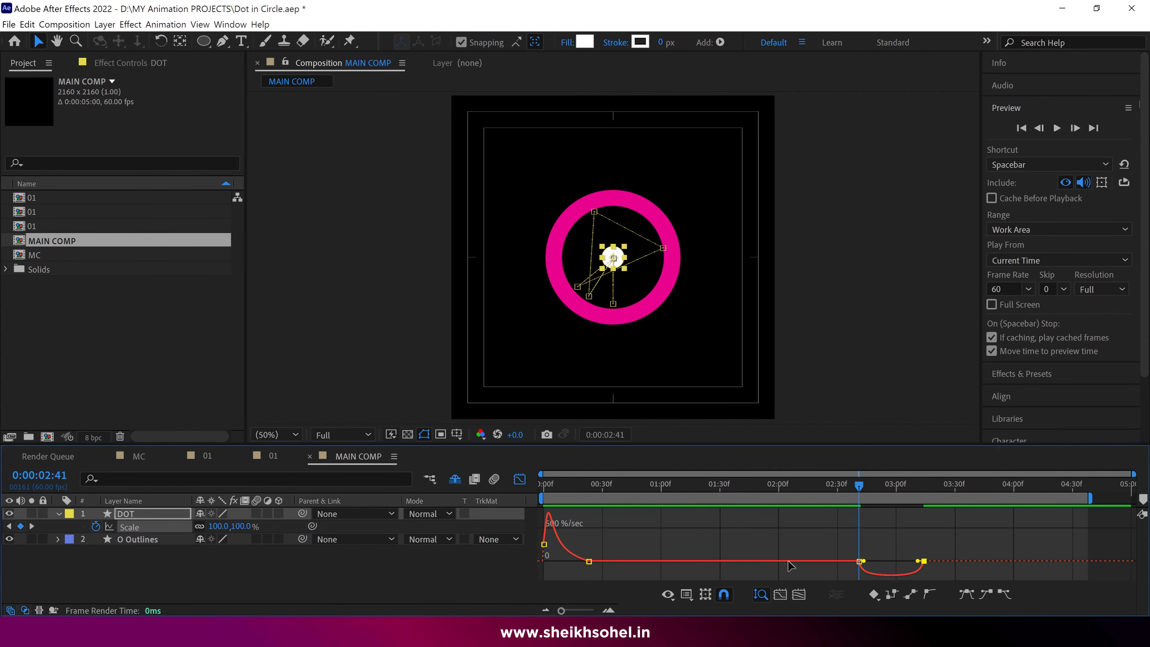
drag(863, 561, 885, 561)
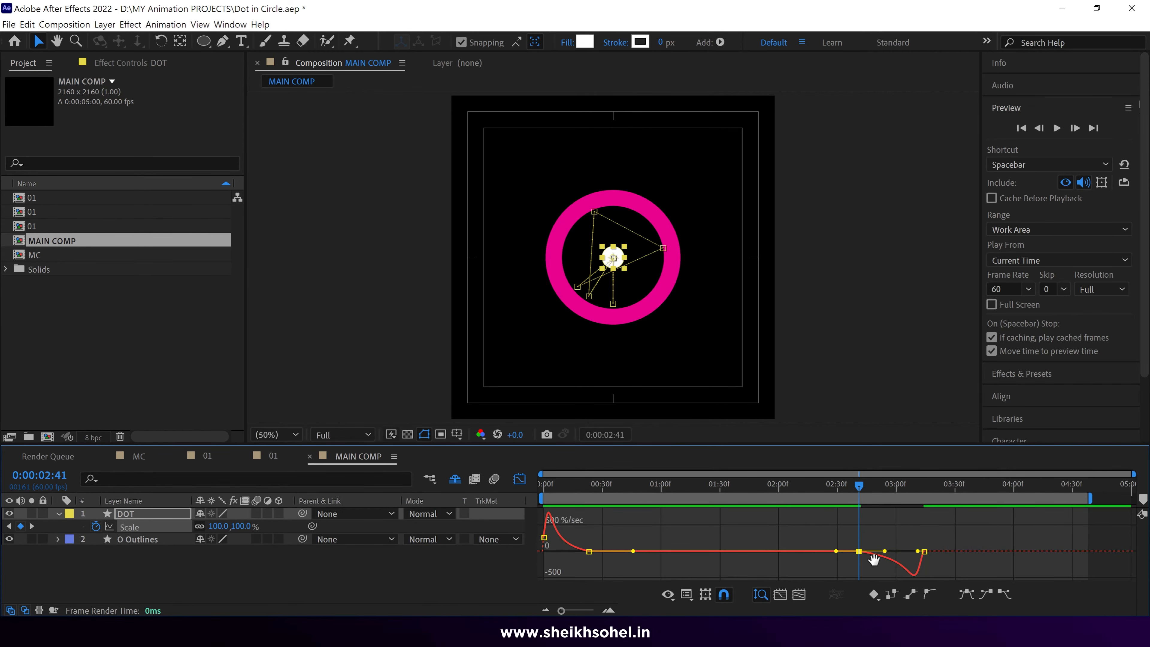
key(space)
key(space)
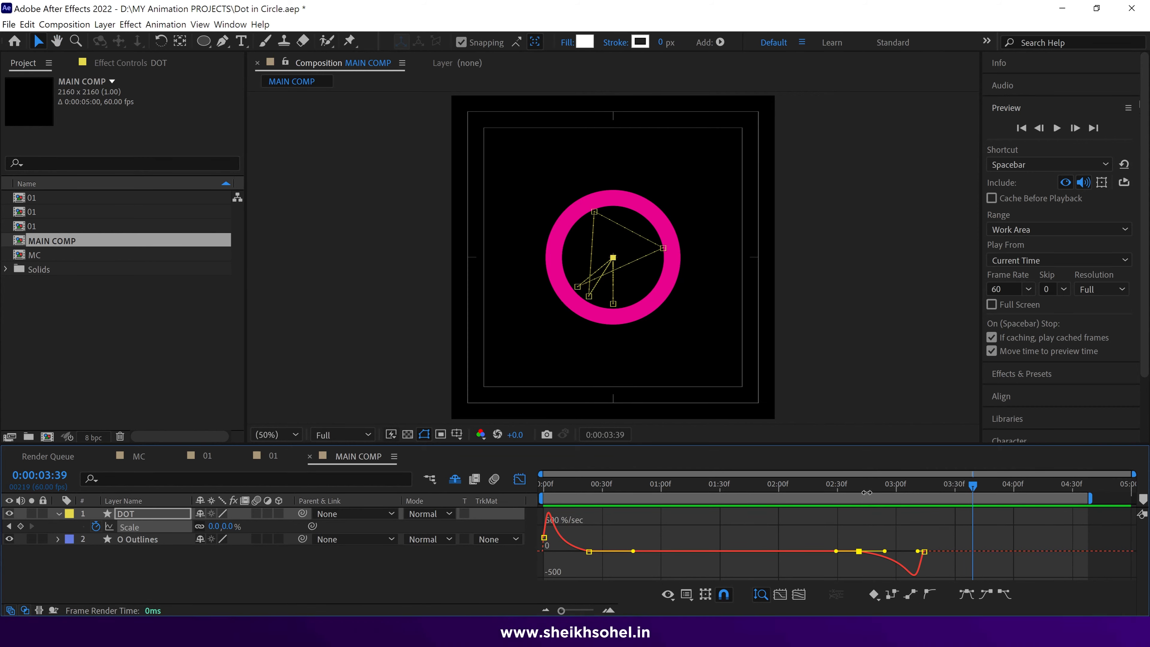
Step: Return to the keyframe view, reveal O Outlines' keyframes, and move the last outer Path keyframe to 0:00:00:49
click(520, 480)
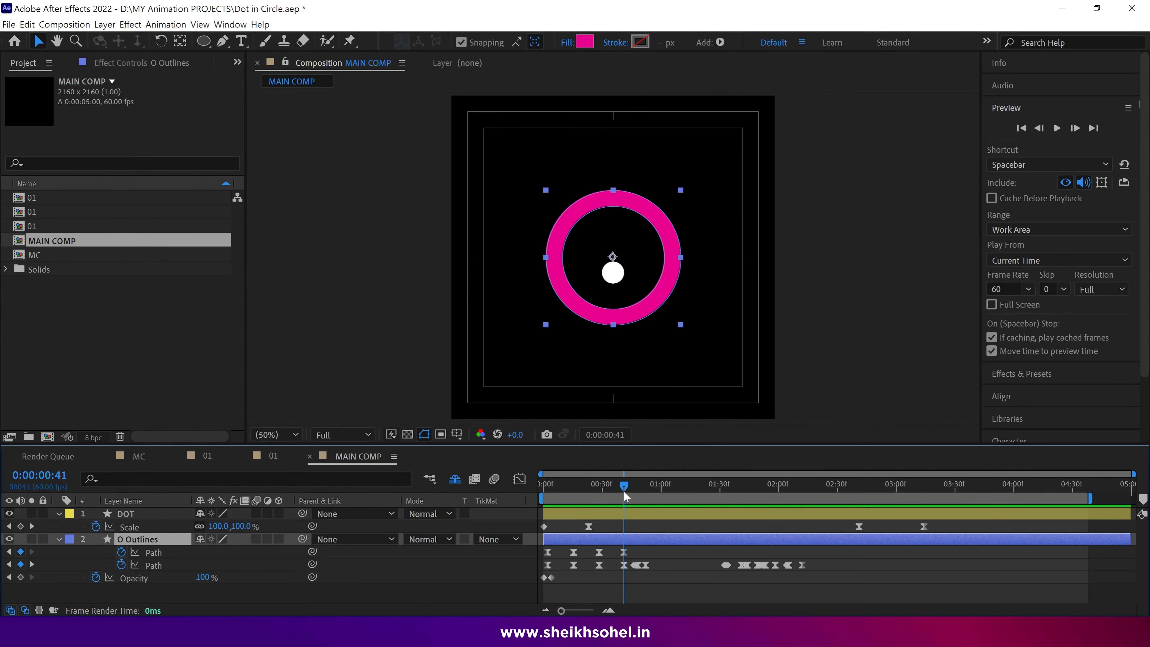
mouse_move(624, 493)
mouse_down()
mouse_move(652, 497)
mouse_move(638, 501)
mouse_up()
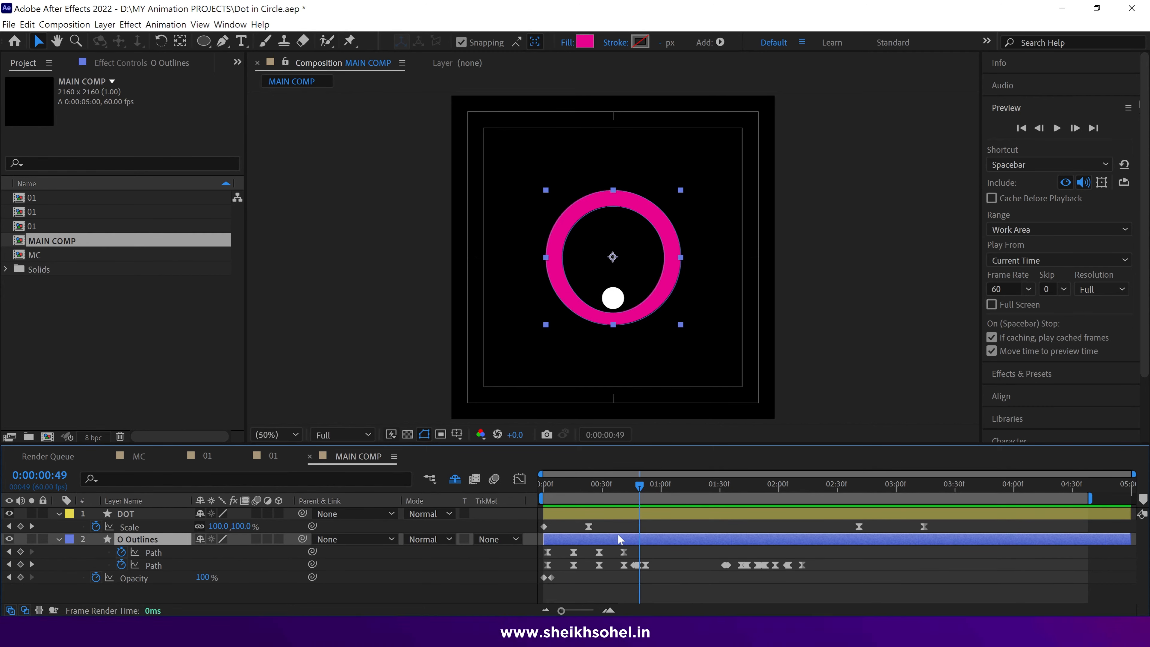
click(638, 552)
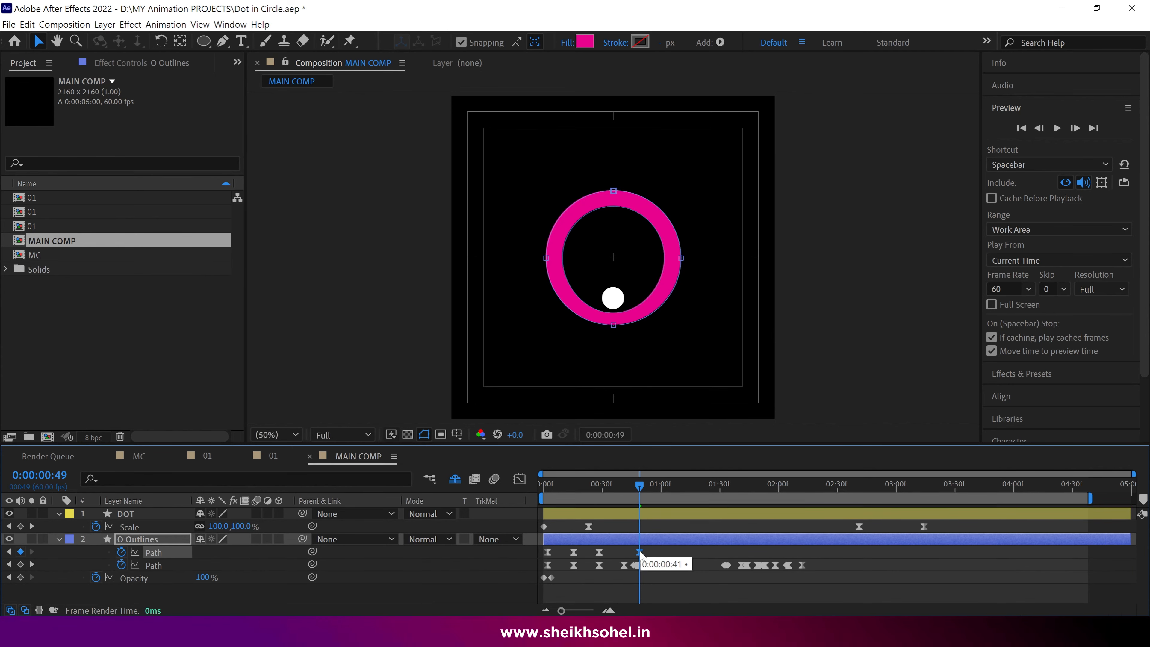
Step: Enlarge the ring's outer path at 0:00:01:15 until magenta covers the whole composition, shift its starting keyframe slightly earlier, and preview
drag(643, 493, 696, 503)
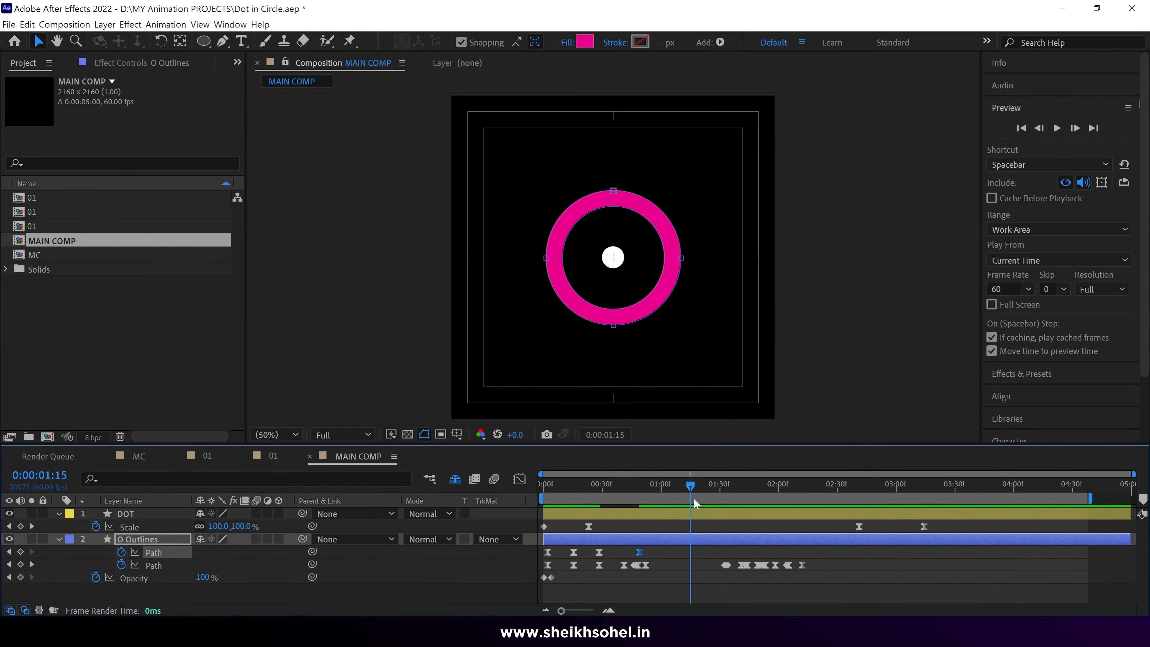
click(613, 329)
drag(680, 324, 953, 486)
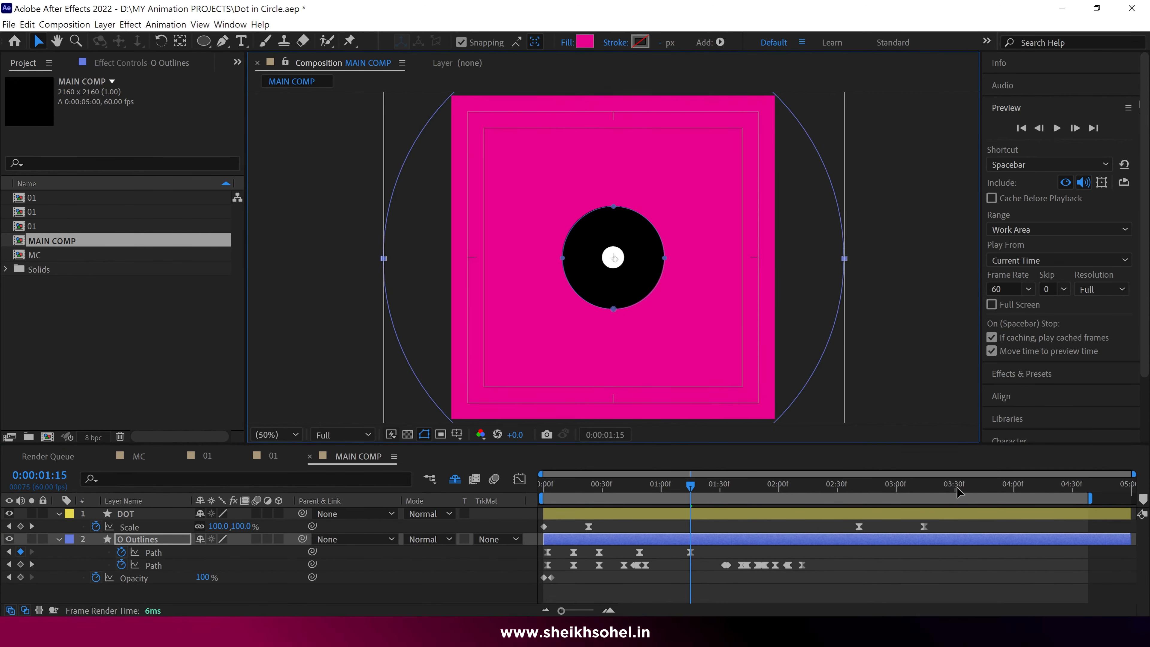
drag(690, 486, 640, 492)
key(space)
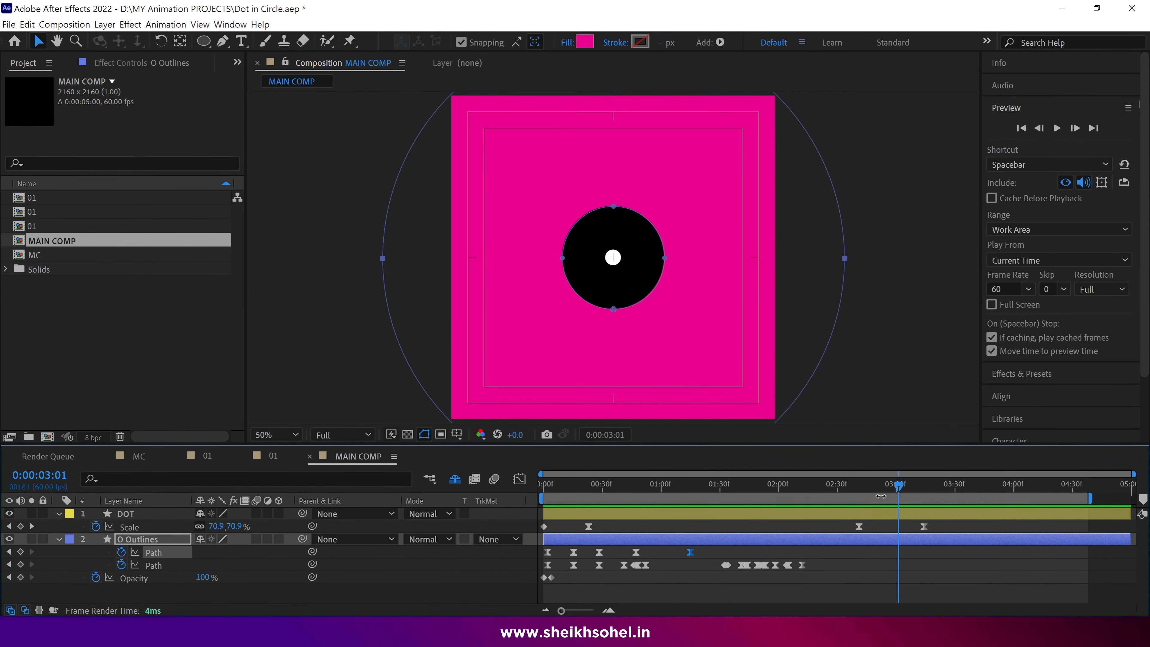
Step: Keyframe the ring's inner path at 0:00:02:41, enlarge it at 0:00:03:14, and preview the animation from the start
drag(897, 486, 862, 496)
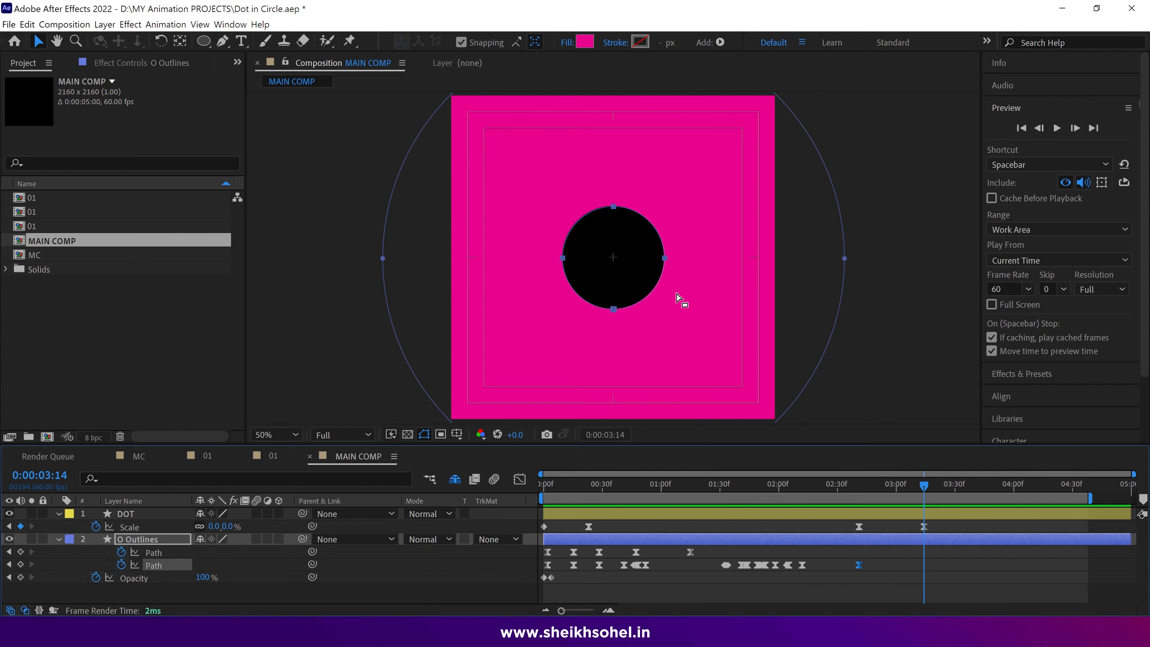
double_click(614, 207)
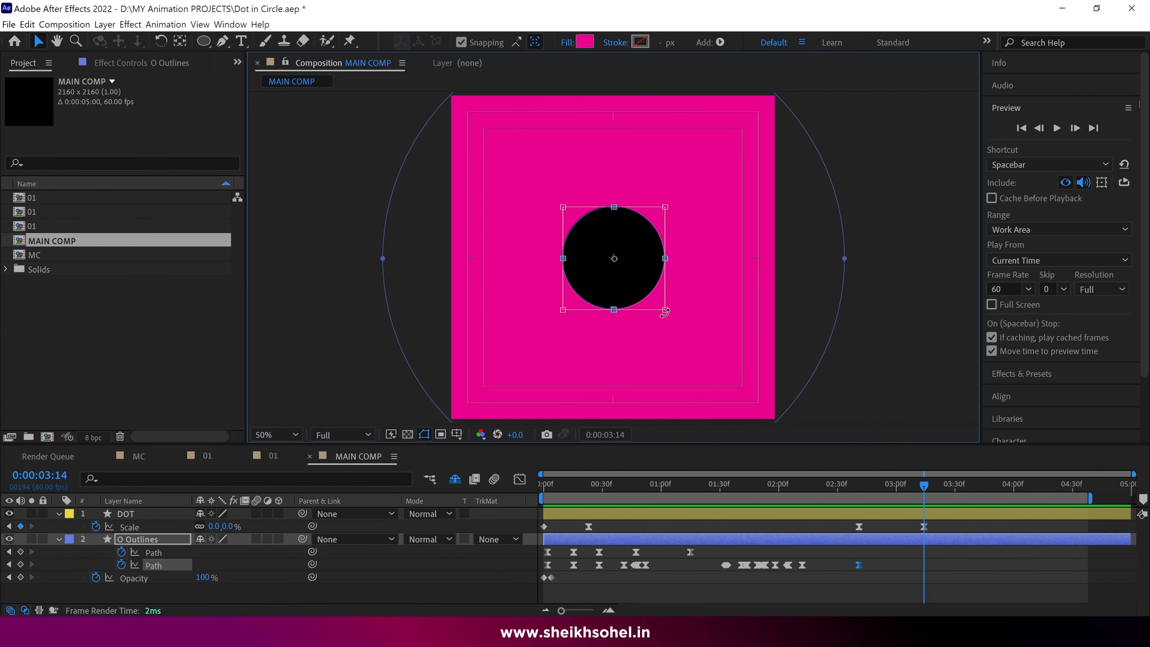
drag(664, 309, 822, 502)
scroll(697, 362, down, 2)
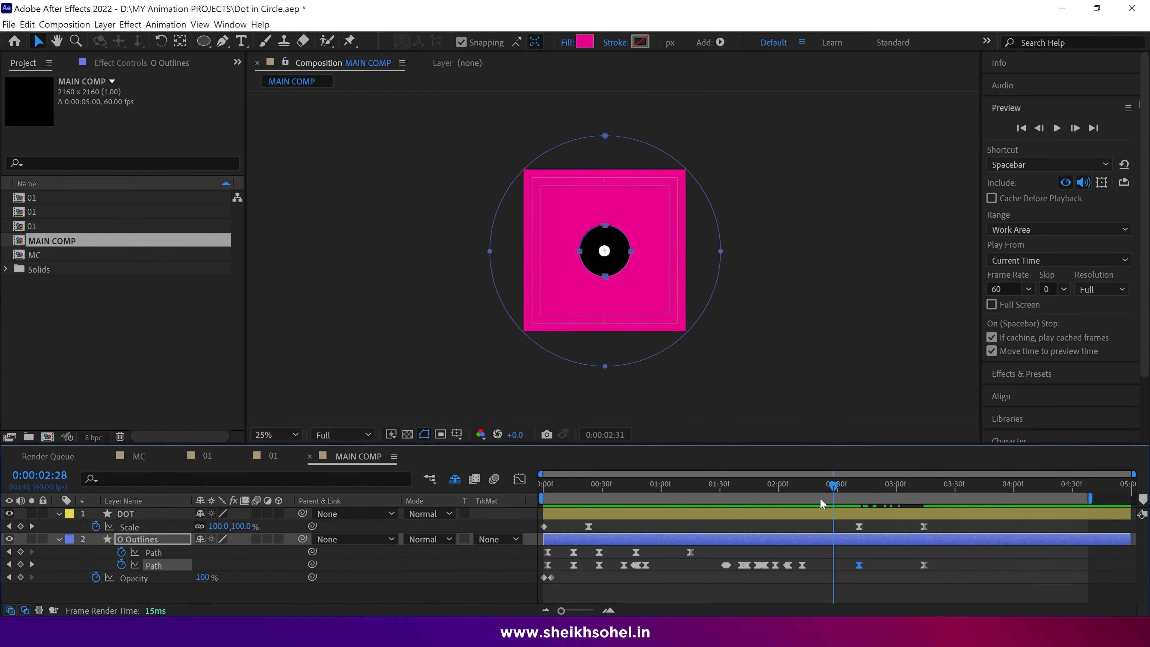
key(space)
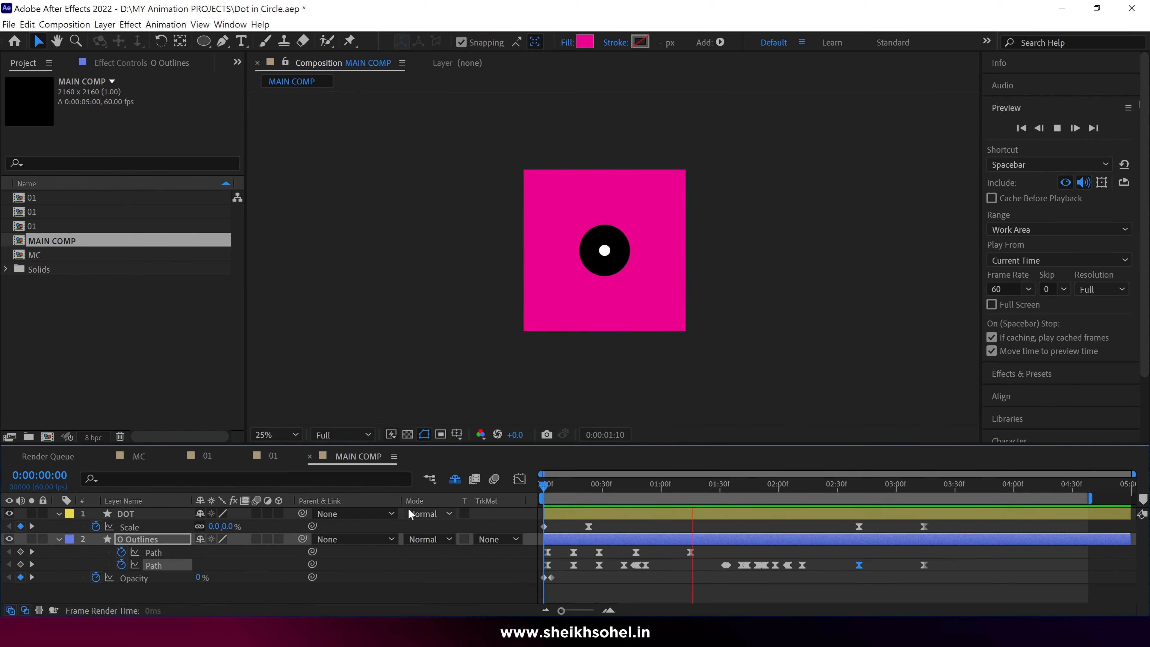